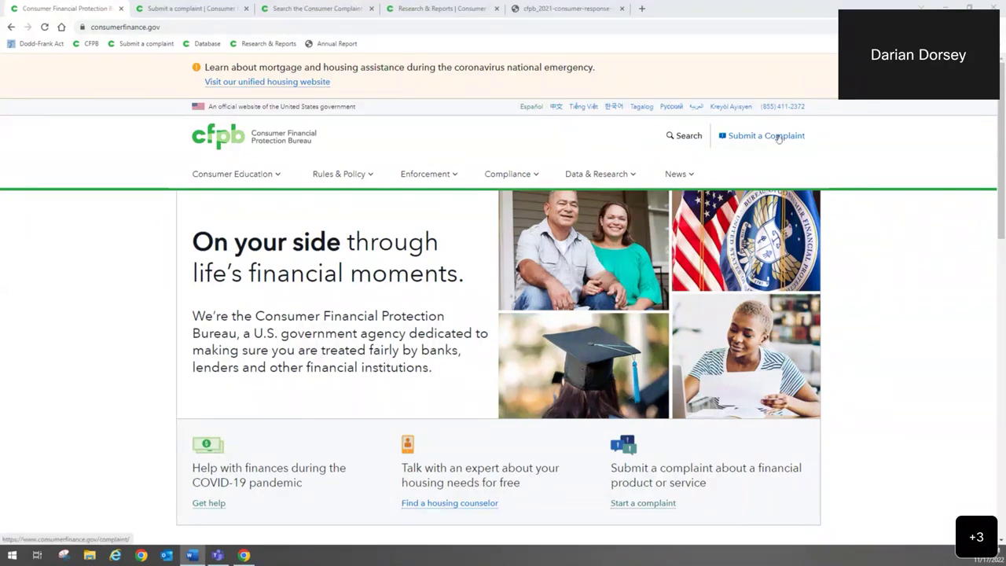
Open the Submit a Complaint page and read which products and services can be complained about.
click(778, 137)
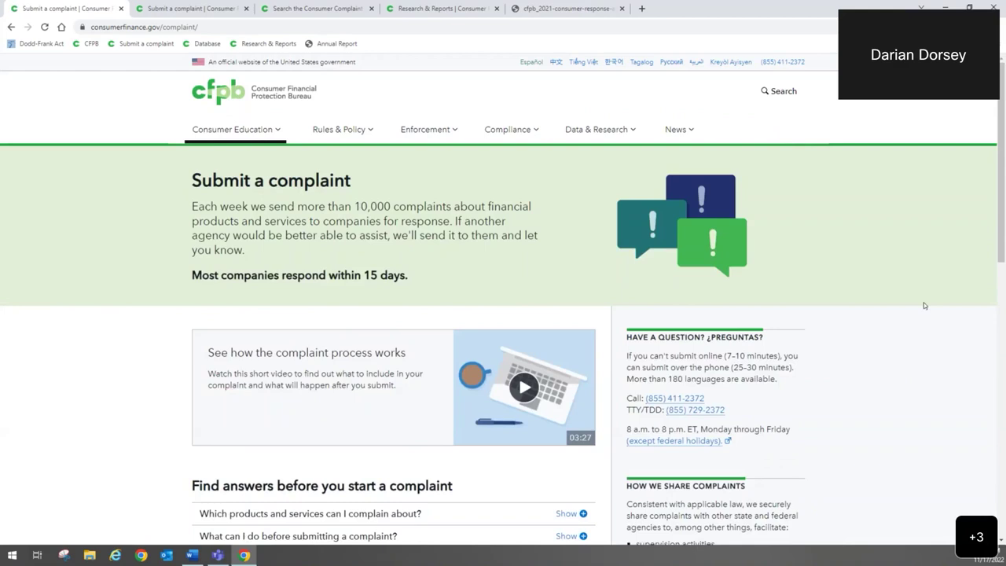
scroll(923, 302, down, 5)
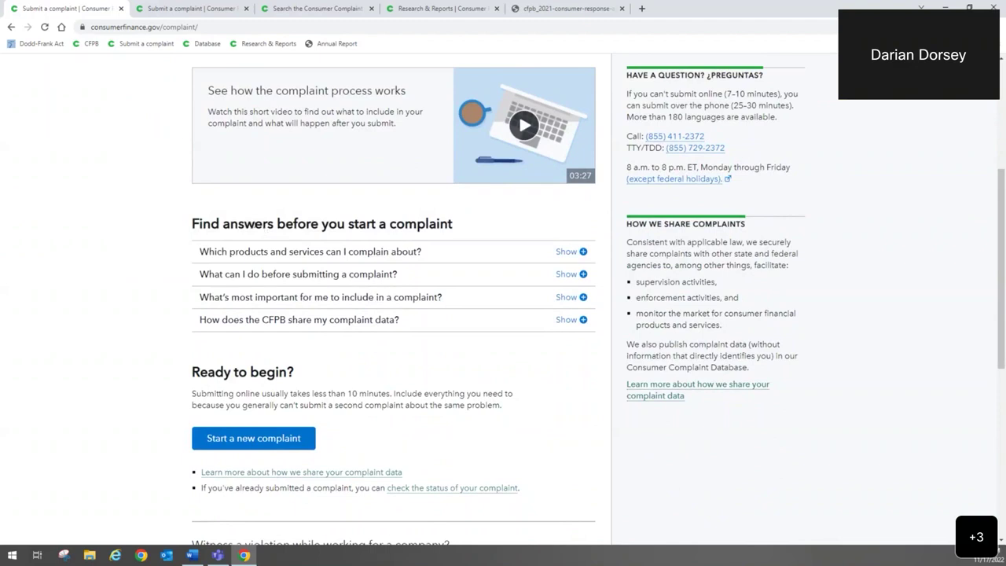
click(576, 256)
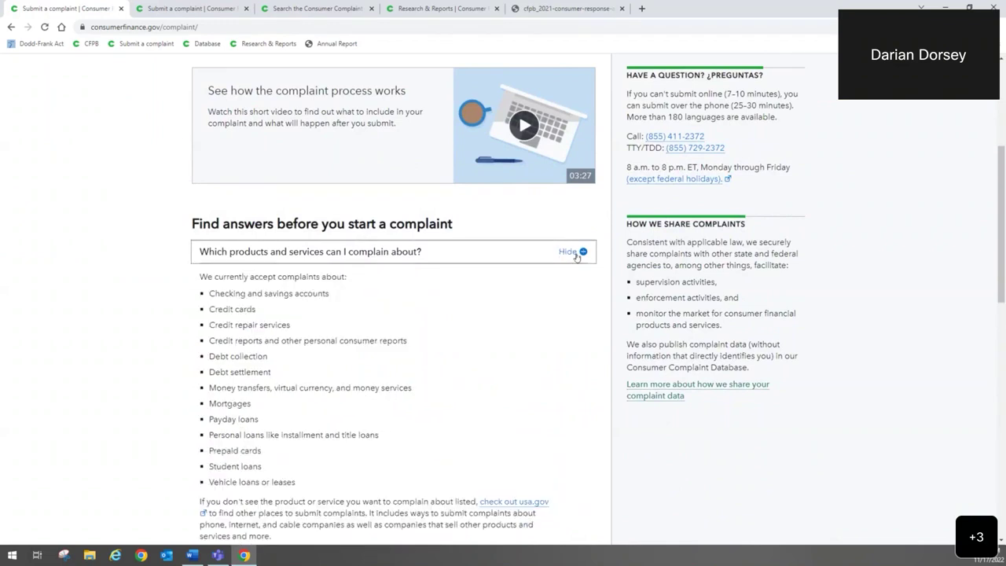
scroll(577, 257, down, 1)
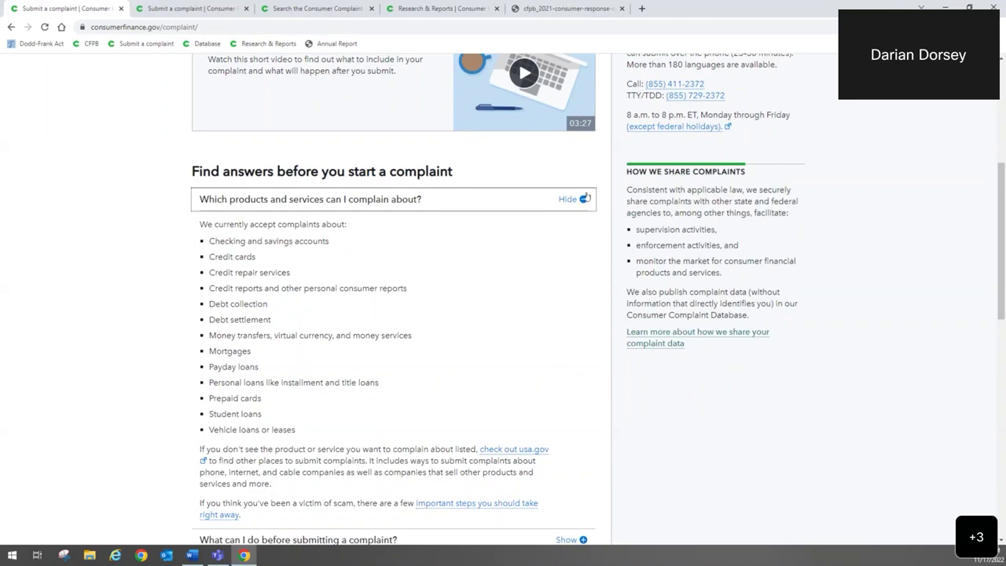
click(584, 199)
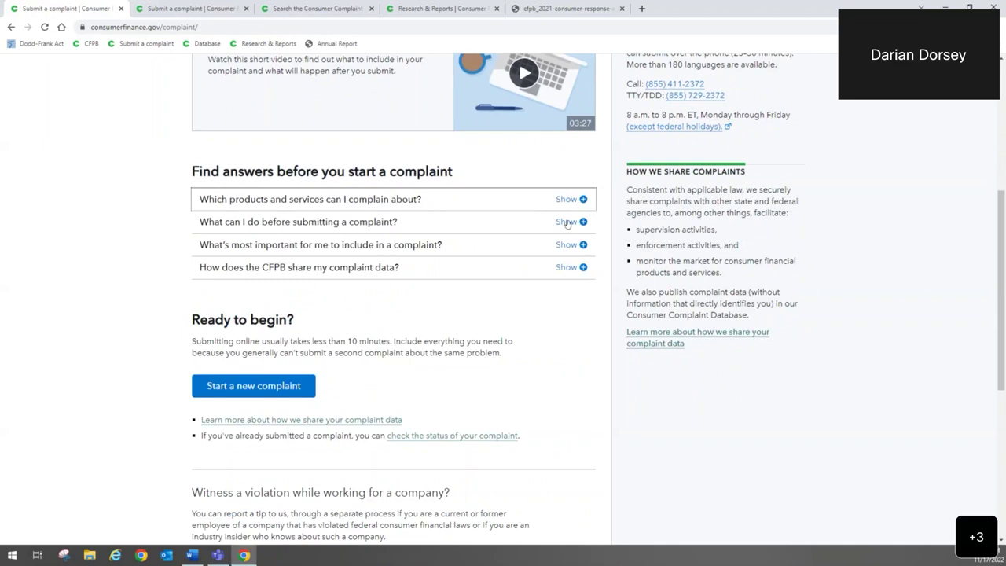
Read the answers on what to do before submitting and what is most important to include in a complaint.
click(566, 222)
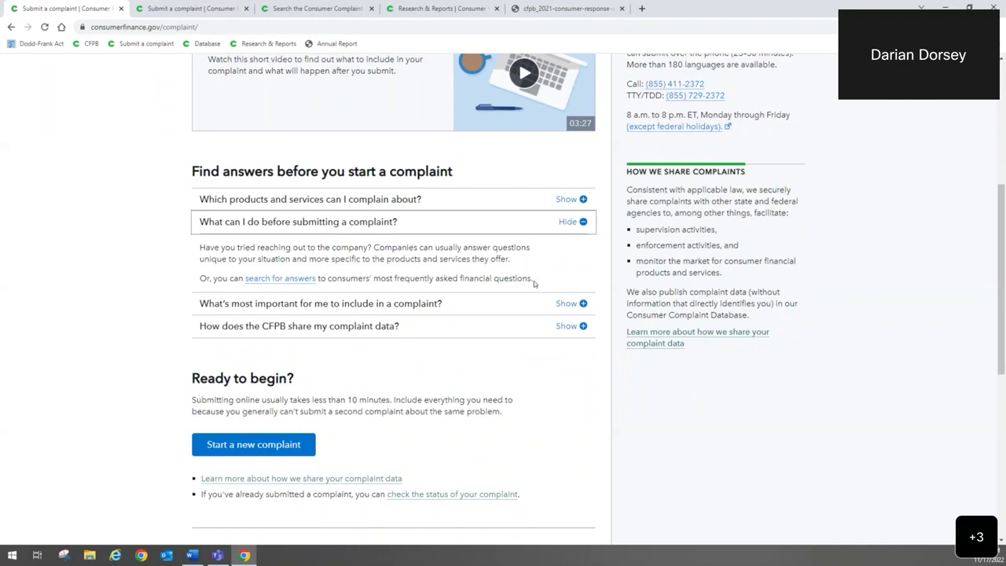
click(581, 223)
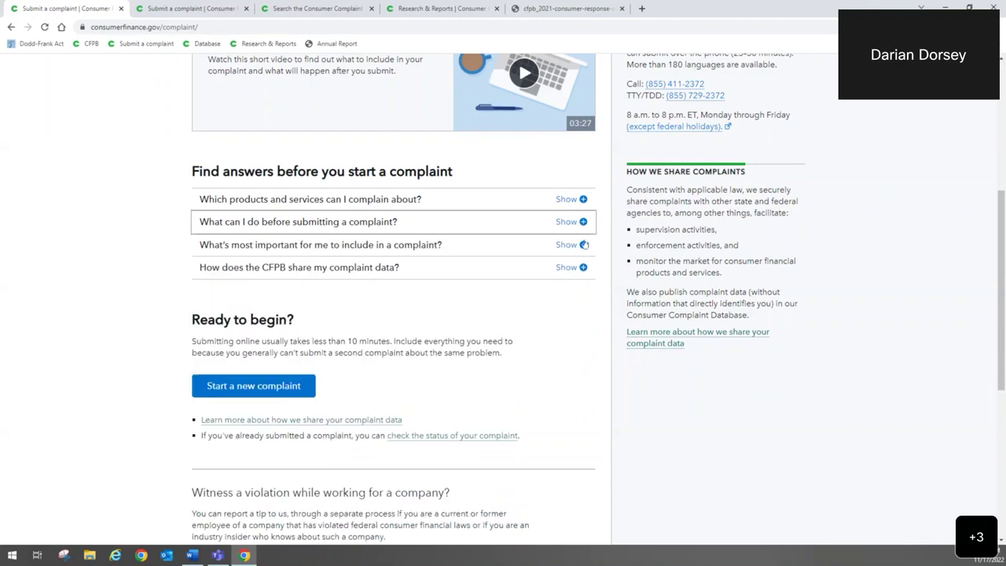
click(583, 245)
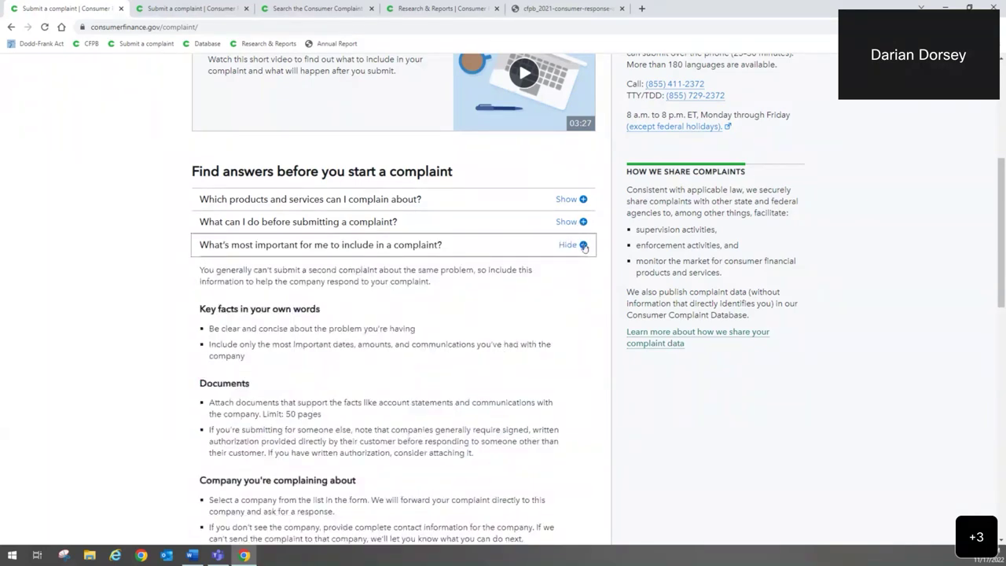
scroll(584, 247, down, 2)
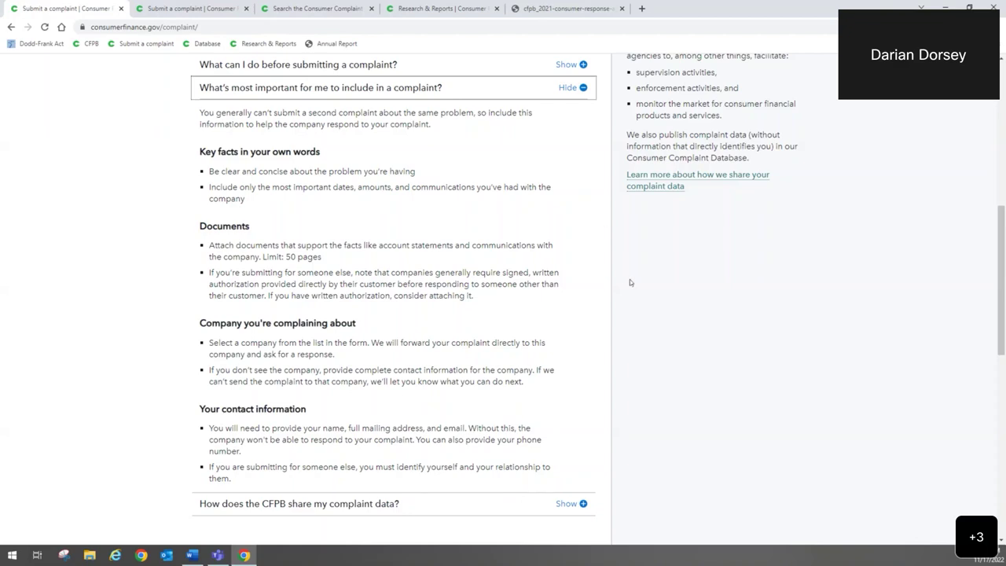
scroll(630, 282, down, 1)
scroll(629, 282, down, 2)
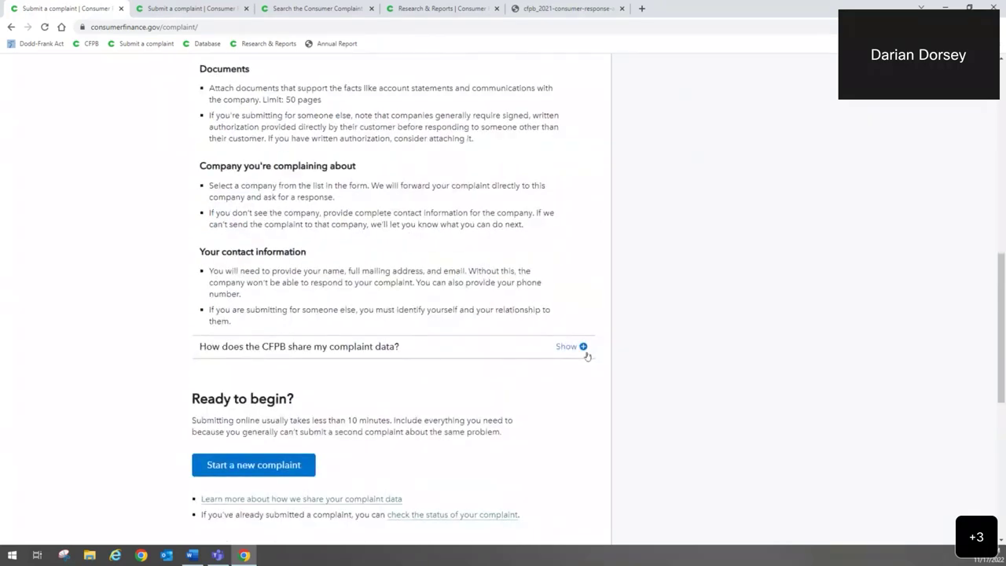
Read how the CFPB shares complaint data, and collapse the answers still expanded.
click(583, 346)
scroll(586, 355, down, 5)
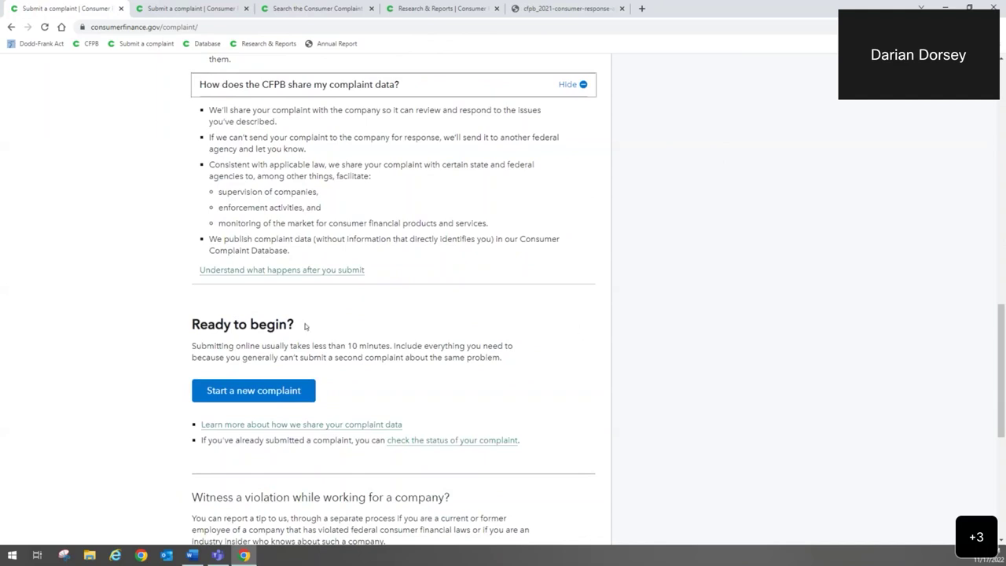
click(583, 85)
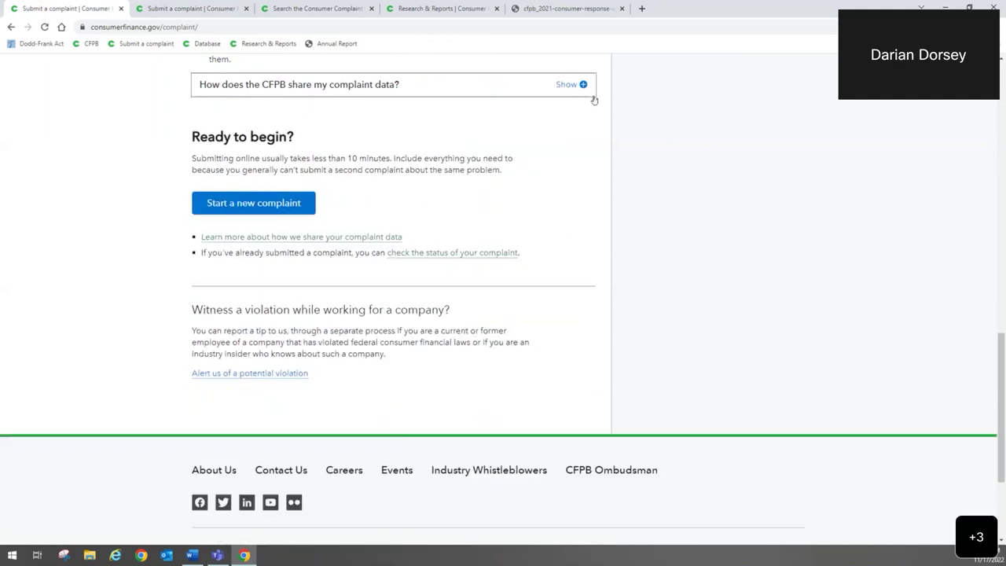
scroll(593, 110, up, 4)
scroll(595, 123, up, 3)
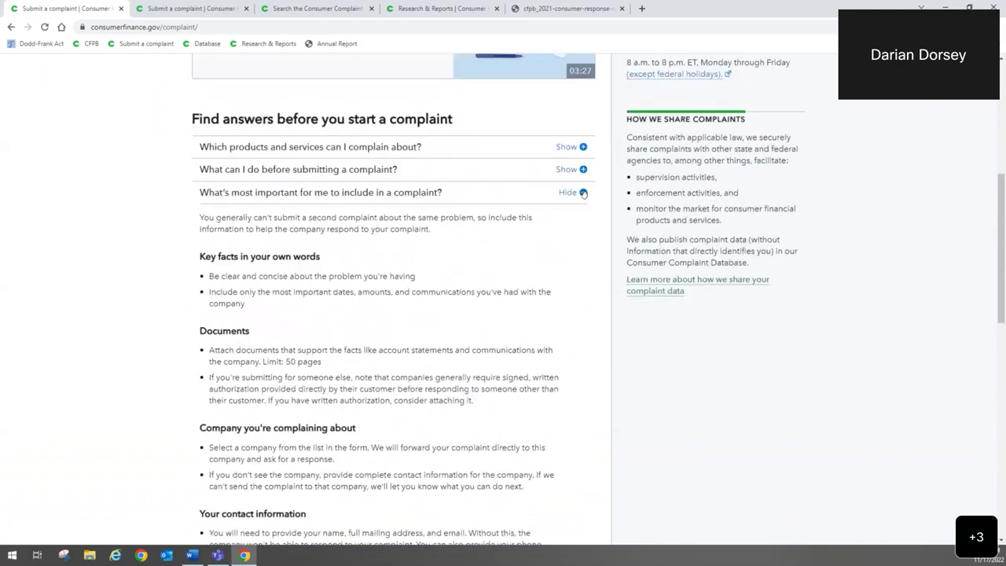
click(569, 192)
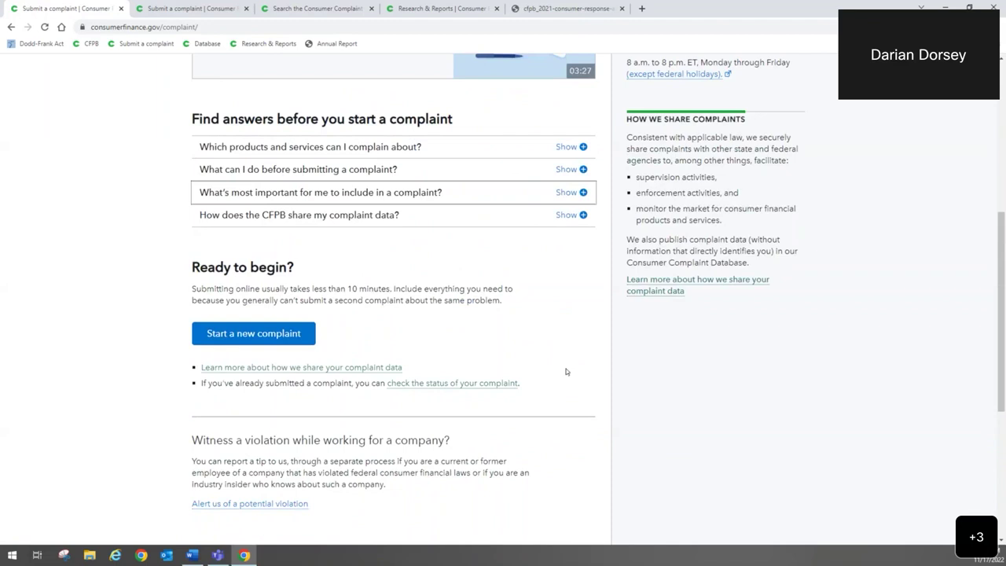
Return to the CFPB home page and open the Consumer Complaint Database page.
scroll(566, 371, up, 2)
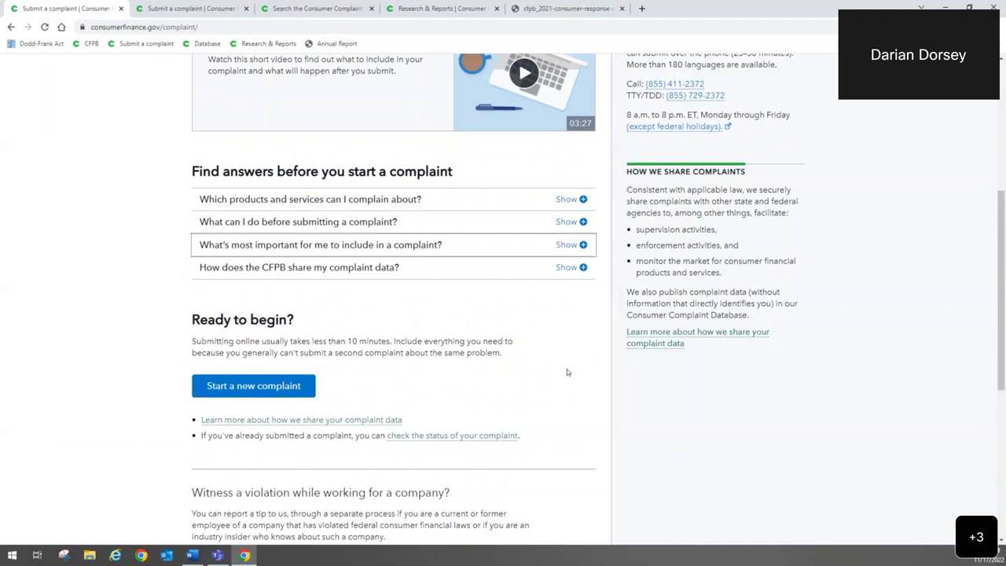
scroll(566, 372, up, 5)
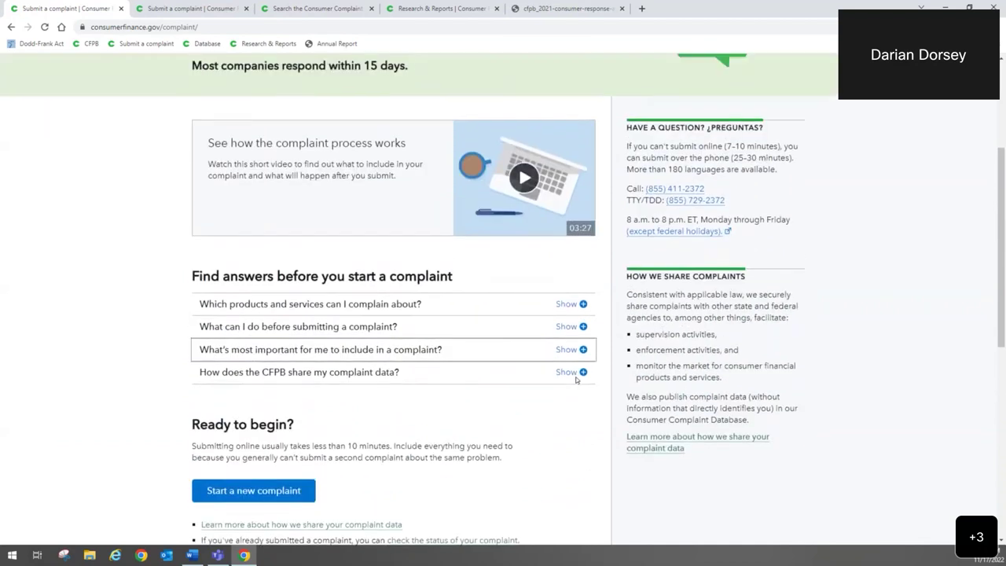
scroll(577, 378, up, 3)
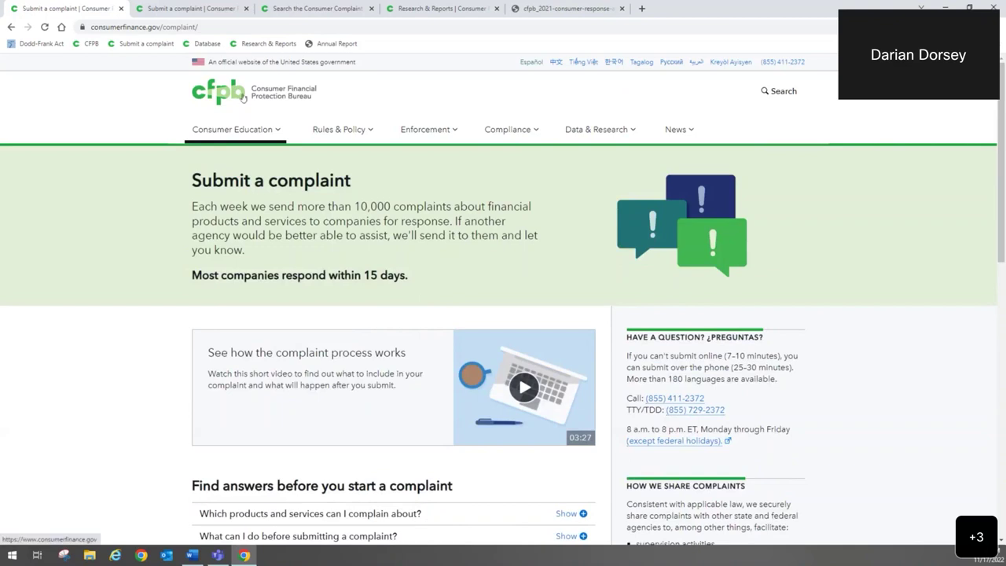
click(243, 97)
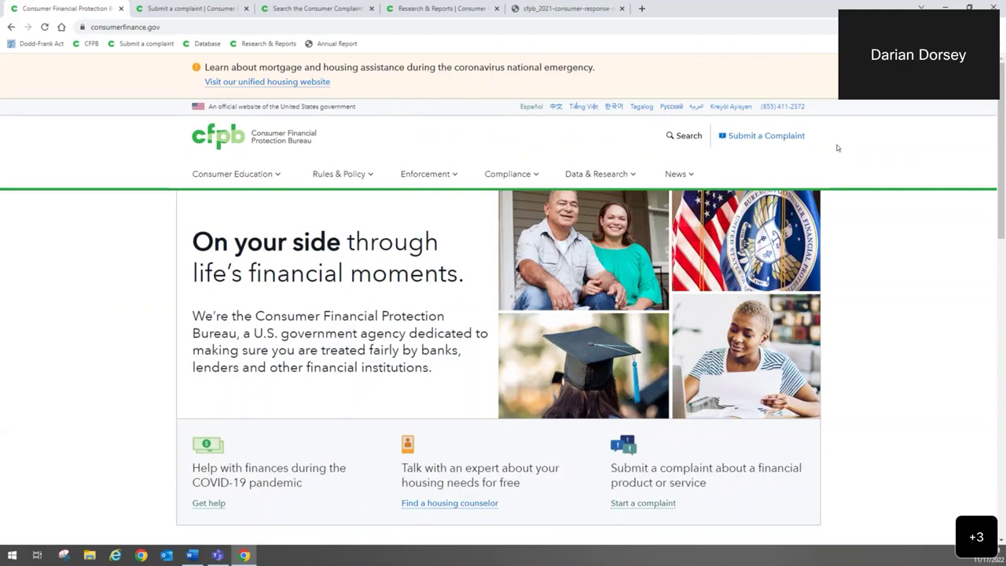
click(636, 174)
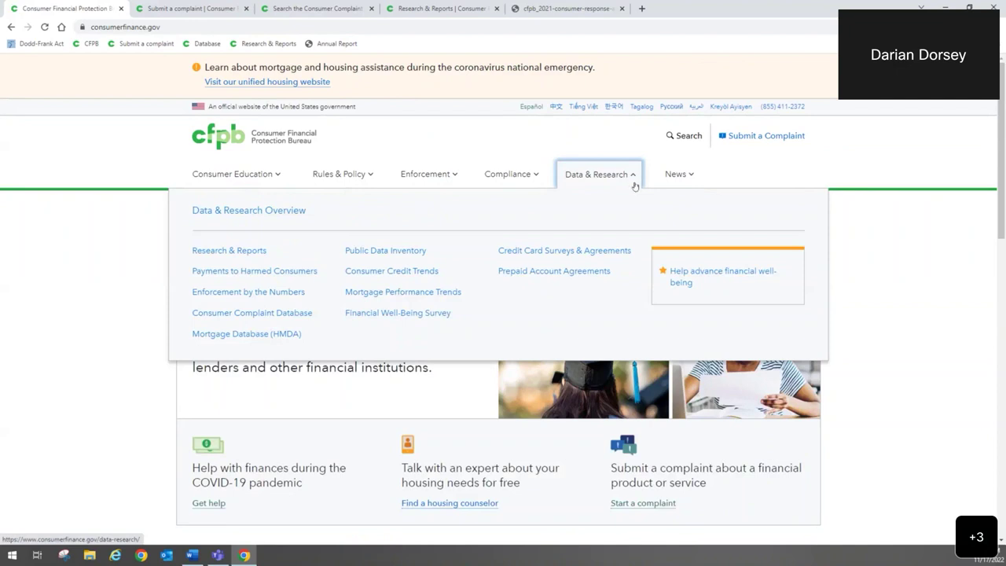
click(264, 315)
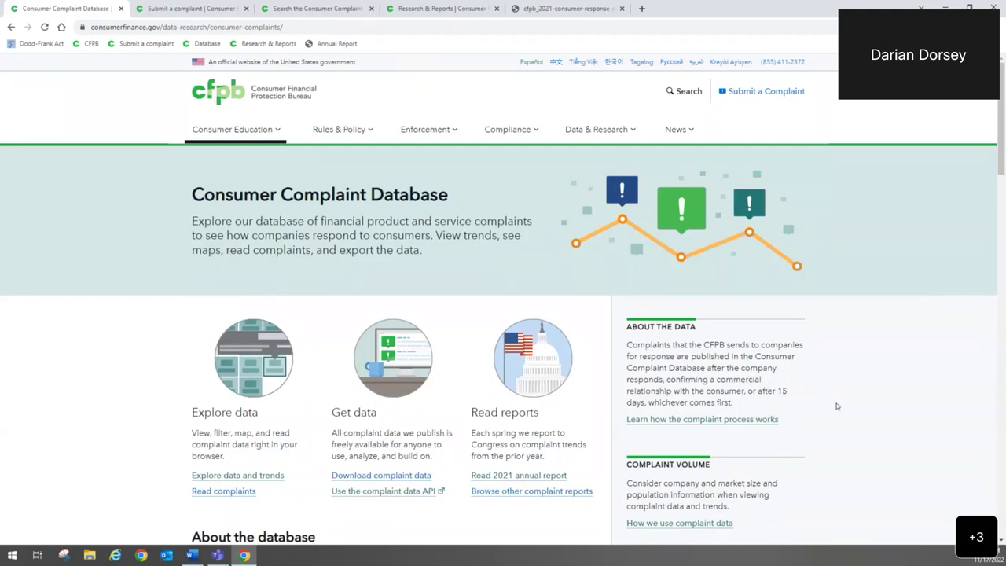
Examine the Consumer Complaint Database page's sections on publication, complaint volume, trends, data use and downloads.
scroll(765, 364, down, 1)
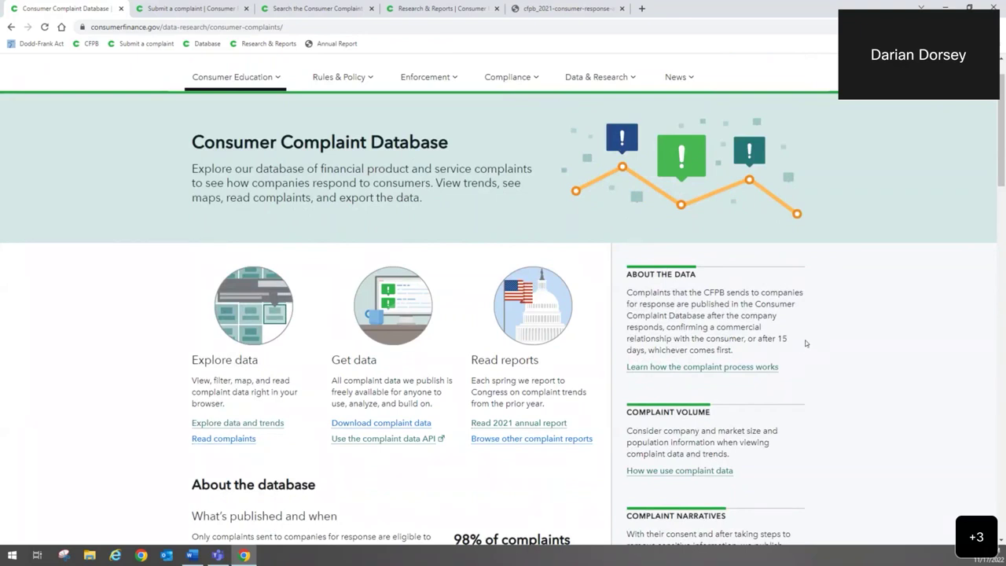
scroll(805, 343, down, 2)
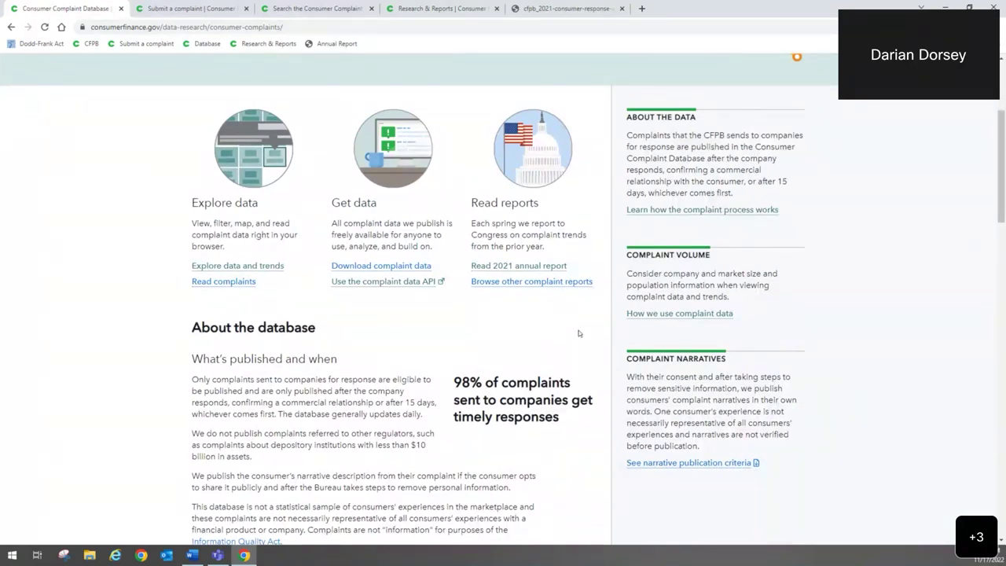
scroll(578, 333, down, 1)
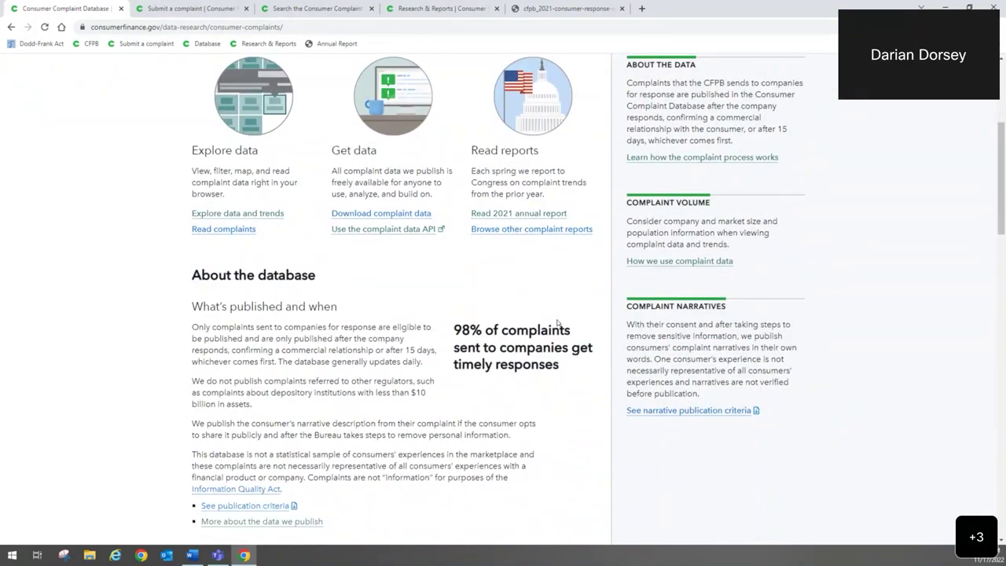
scroll(557, 323, down, 1)
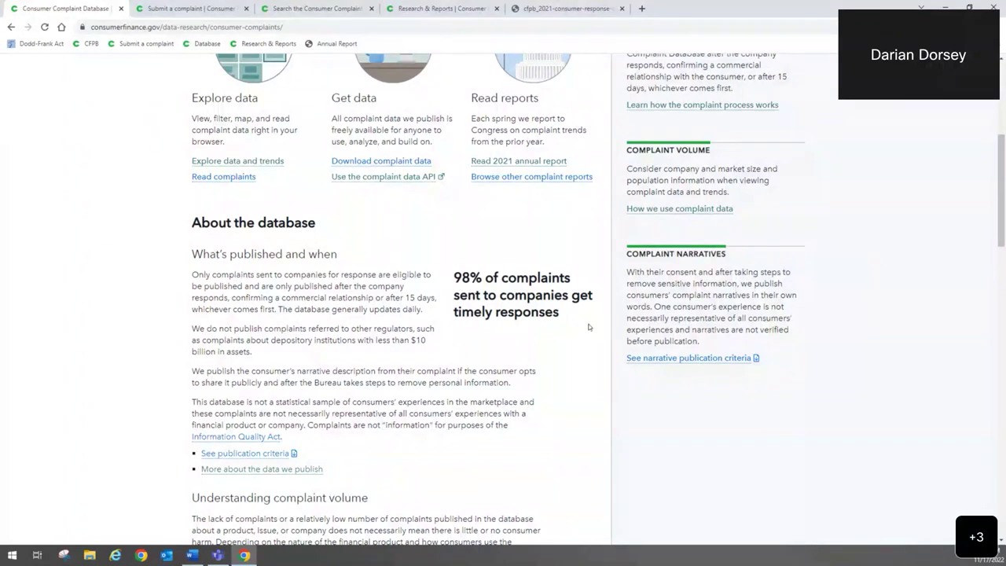
scroll(588, 326, down, 1)
scroll(588, 326, down, 3)
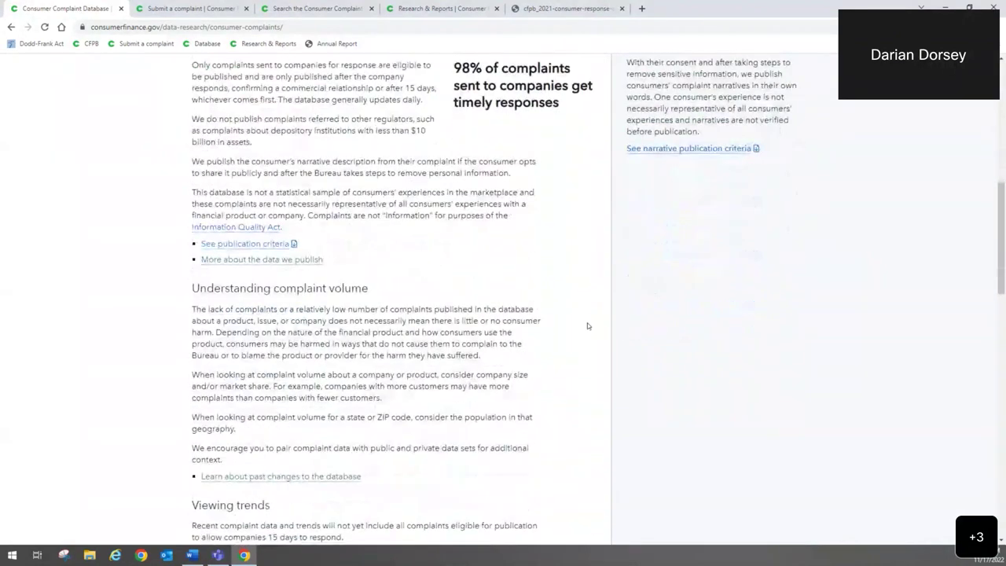
scroll(588, 326, down, 5)
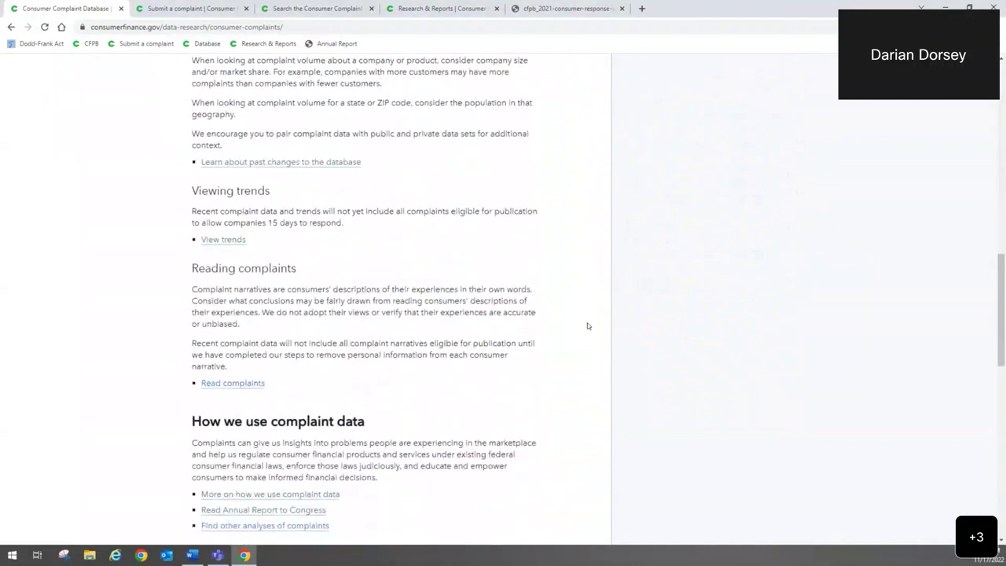
scroll(588, 326, down, 3)
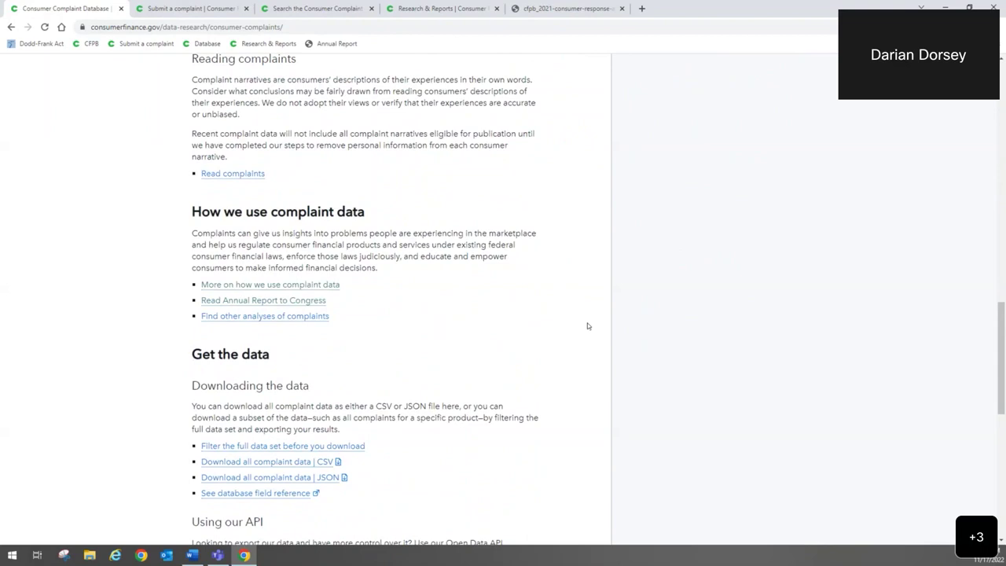
scroll(587, 326, down, 3)
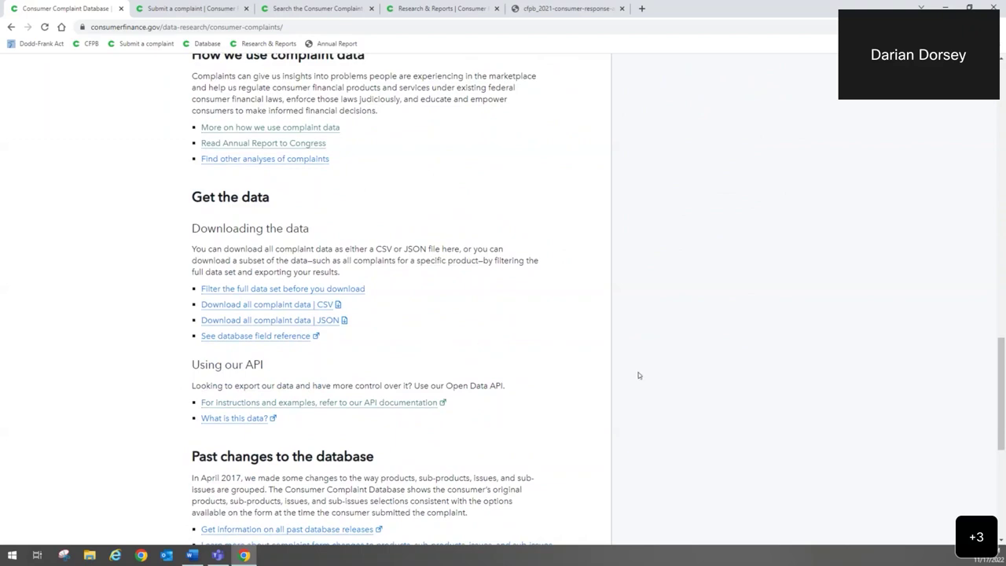
drag(1002, 395, 1002, 63)
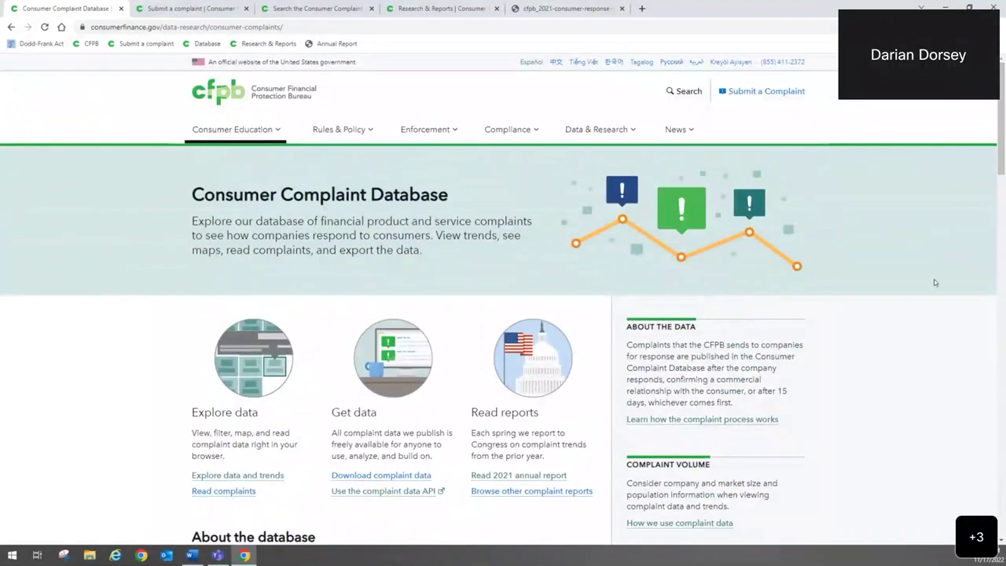
Open the complaint data and trends explorer and go to its technical documentation.
scroll(935, 282, down, 1)
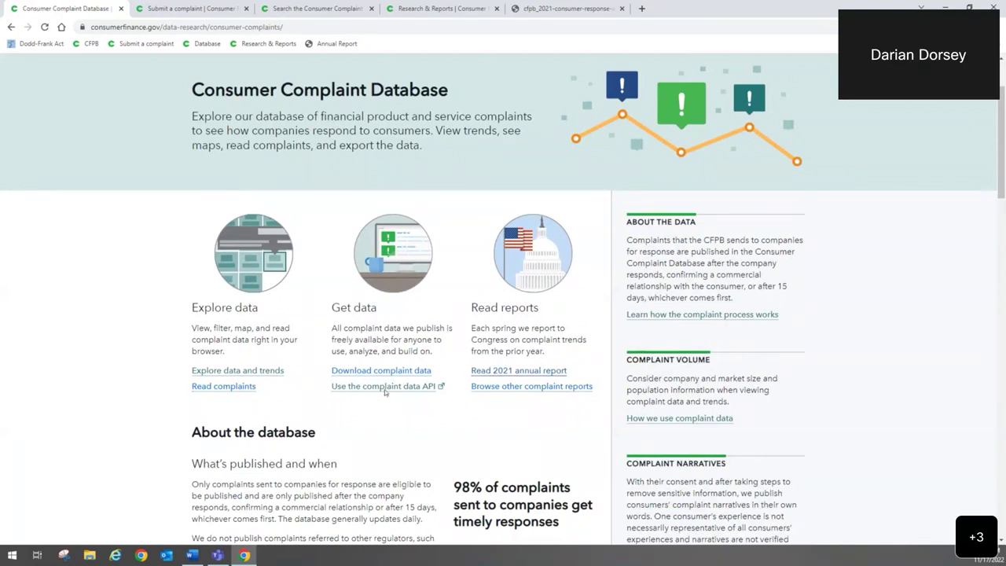
click(246, 371)
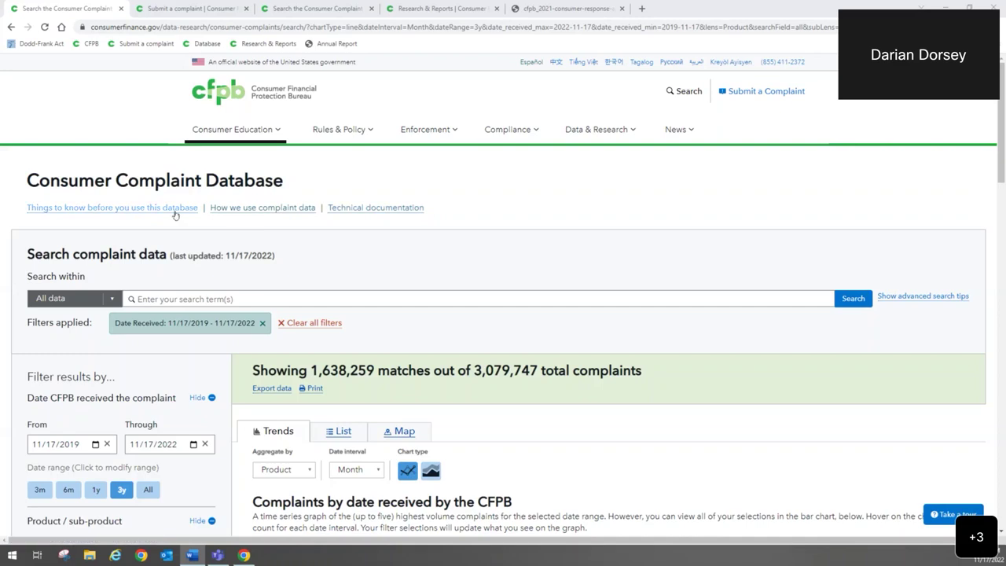
click(358, 208)
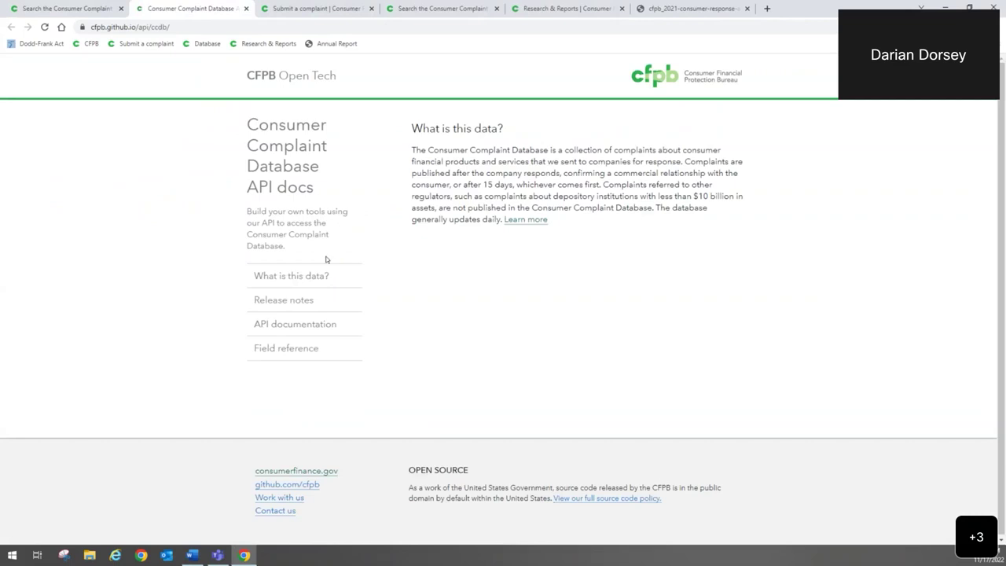
View the release notes and field reference in the API docs, and return to the Consumer Complaint Database page.
click(309, 303)
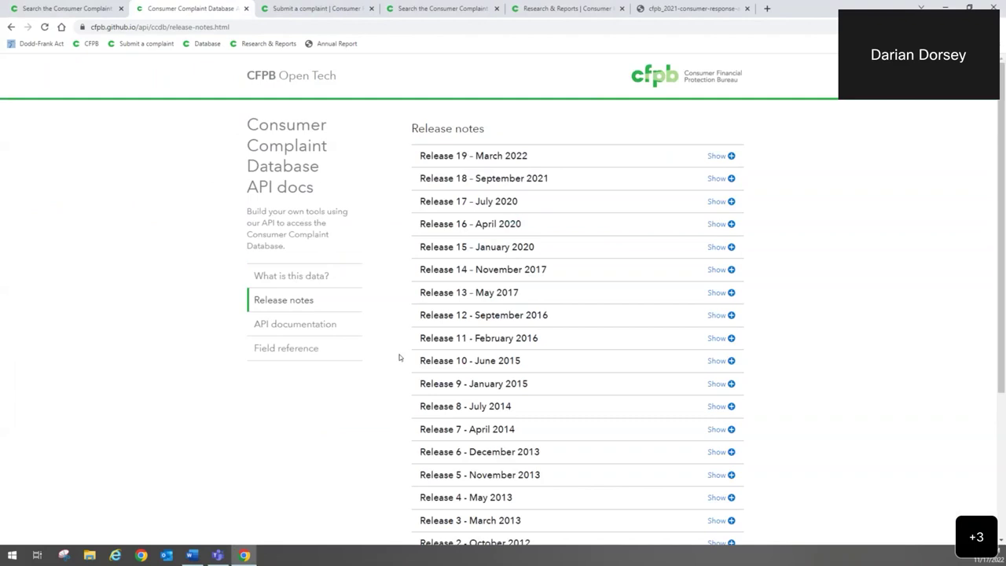
click(295, 348)
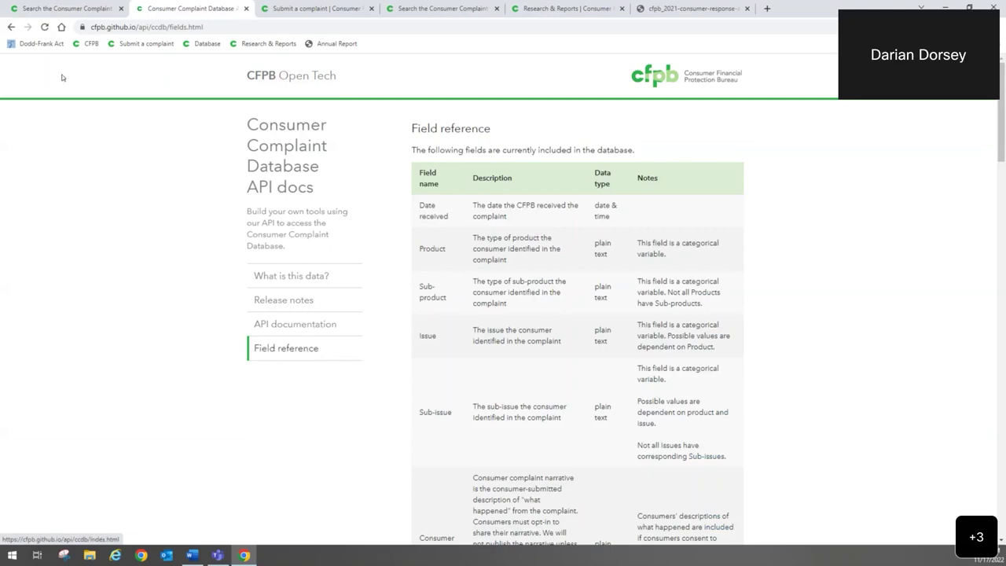
click(205, 46)
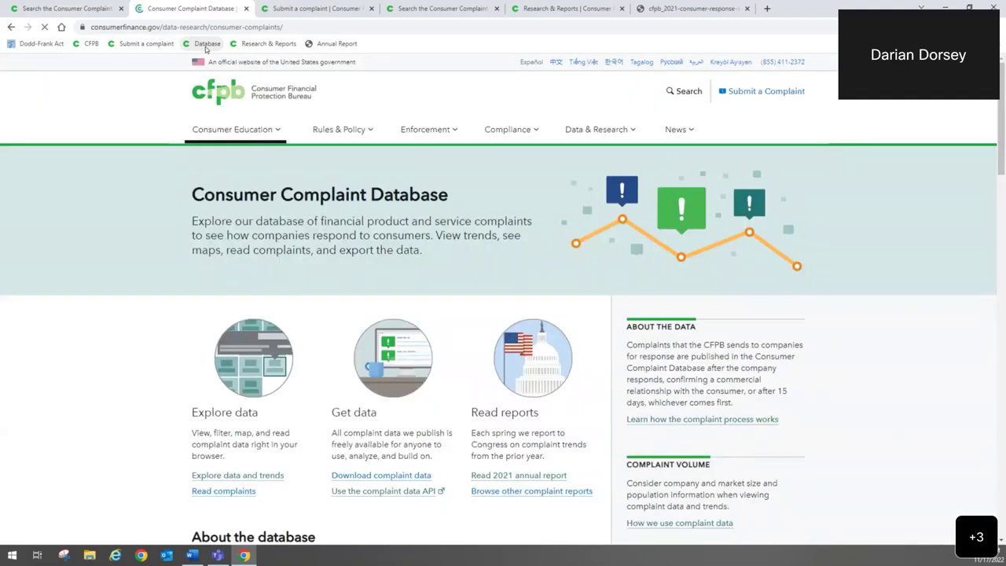
Open the complaint data and trends explorer and view the complaints chart by date received.
click(225, 476)
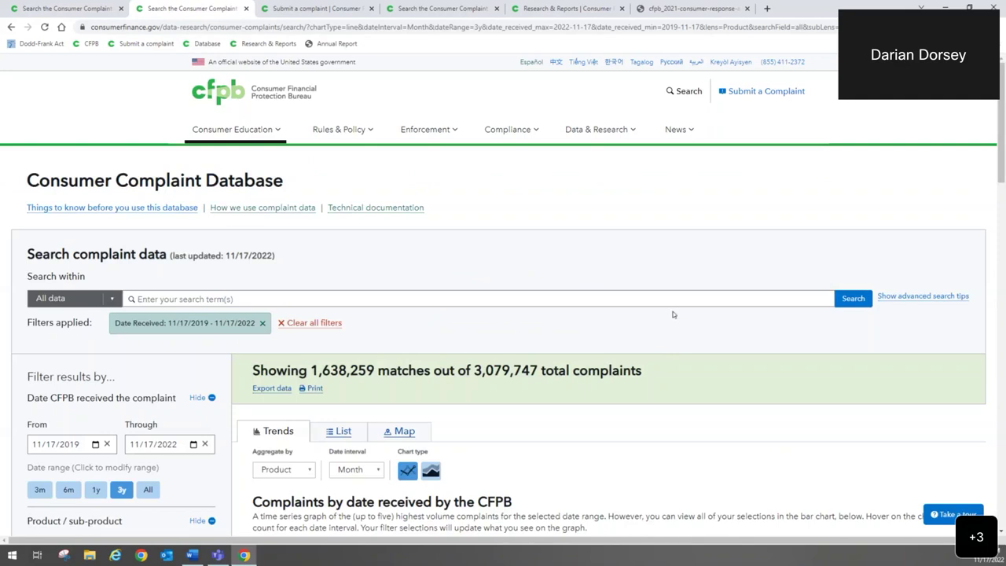
scroll(672, 315, down, 2)
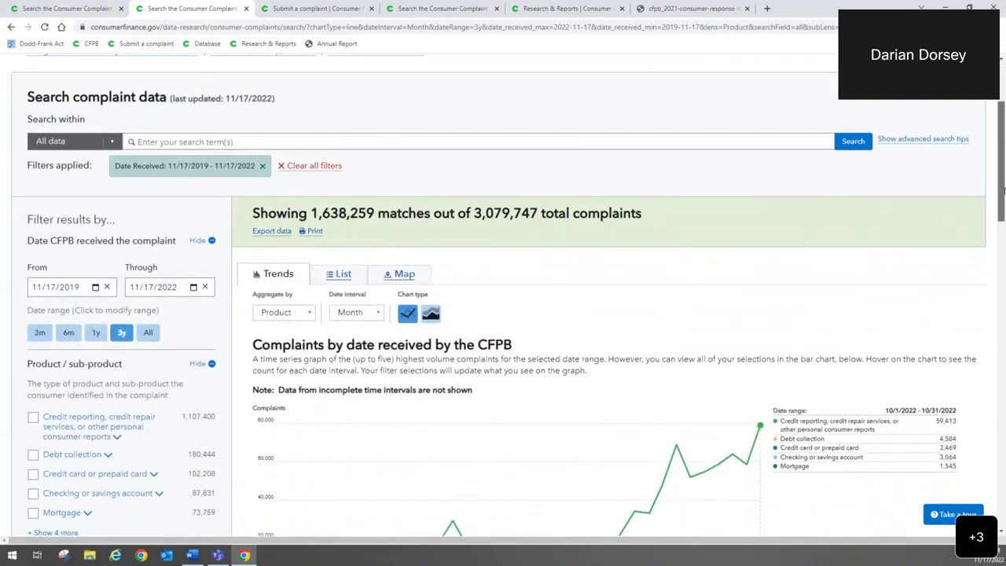
drag(1002, 189, 1002, 192)
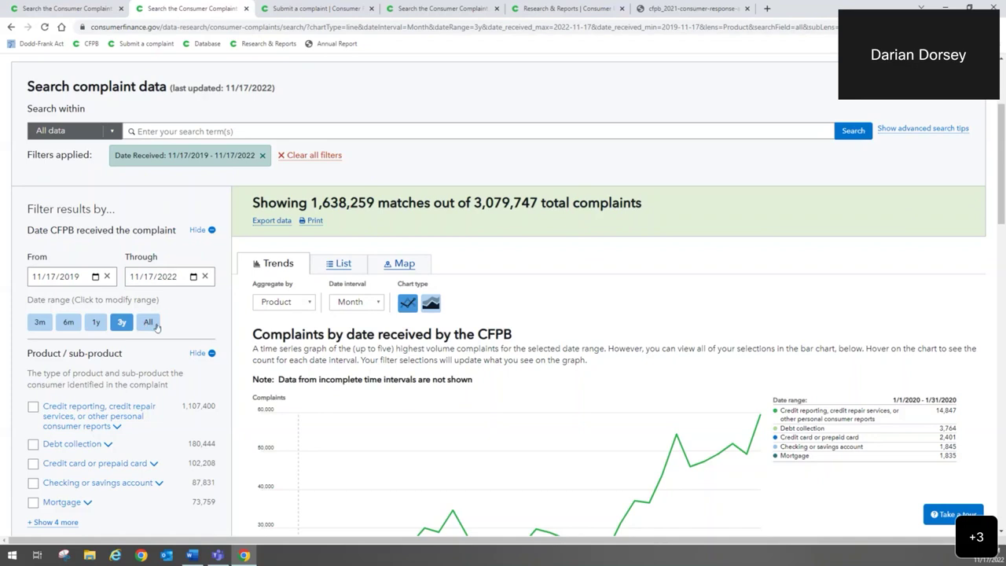
View the complaint trends over the 1y and 6m date ranges, and set the range back to 3y.
click(96, 322)
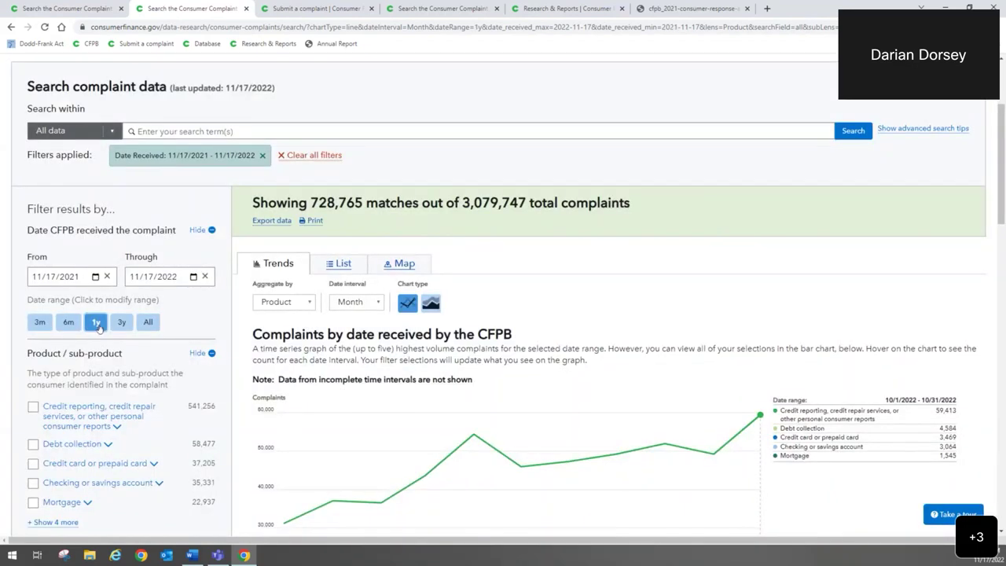
click(68, 324)
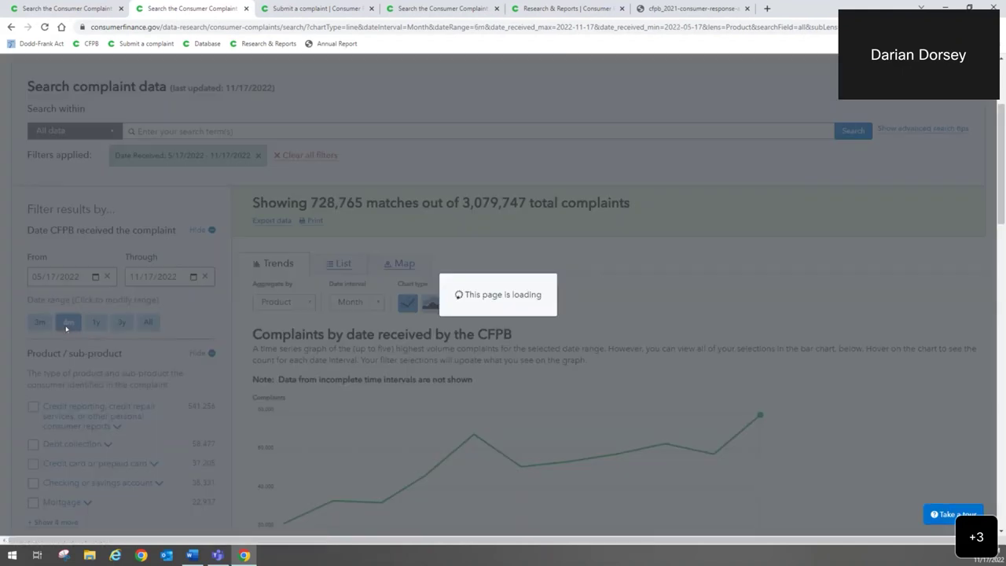
click(95, 323)
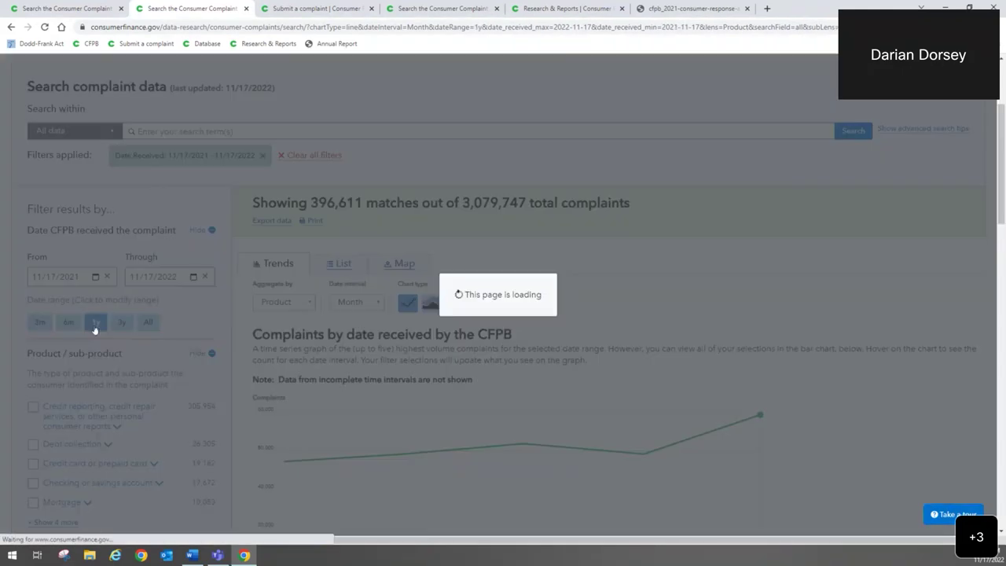
click(121, 324)
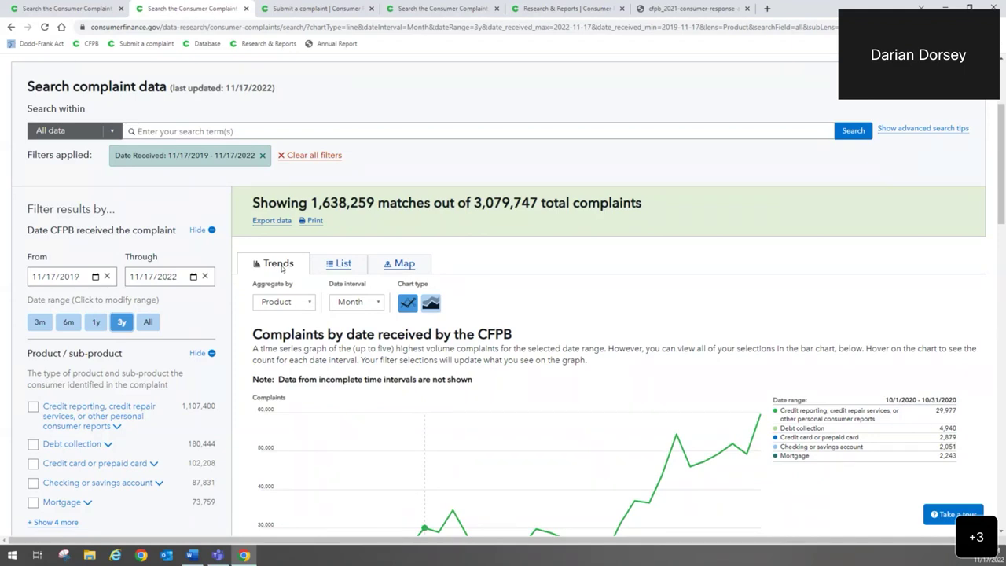
Switch the complaint results to the map view and examine the complaint volume by state.
click(406, 266)
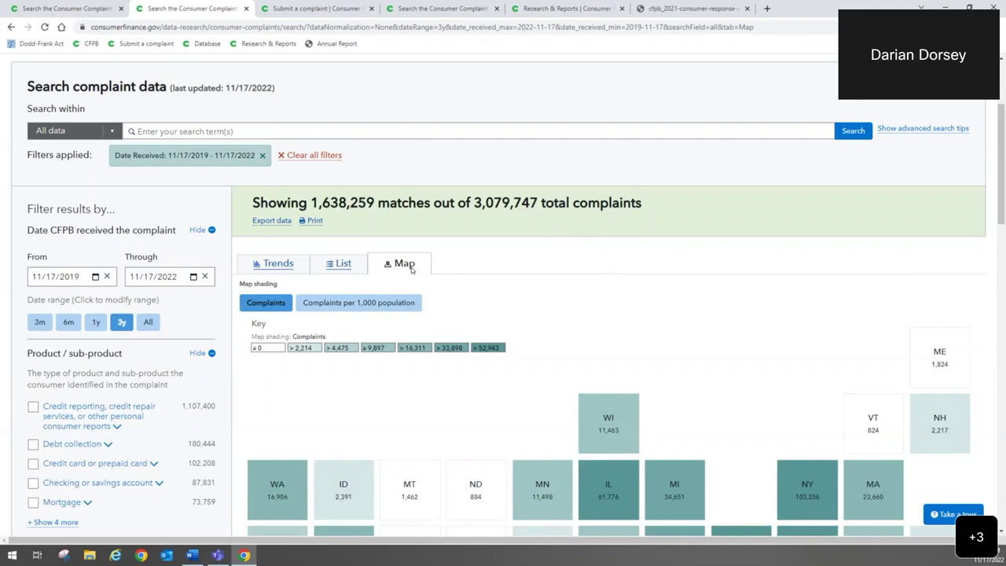
scroll(667, 270, down, 2)
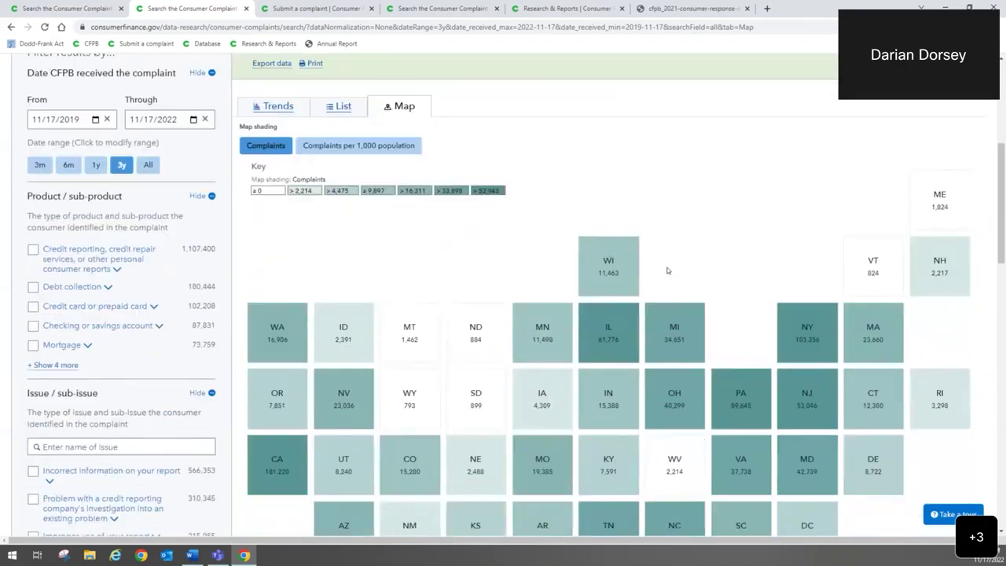
scroll(1002, 227, down, 1)
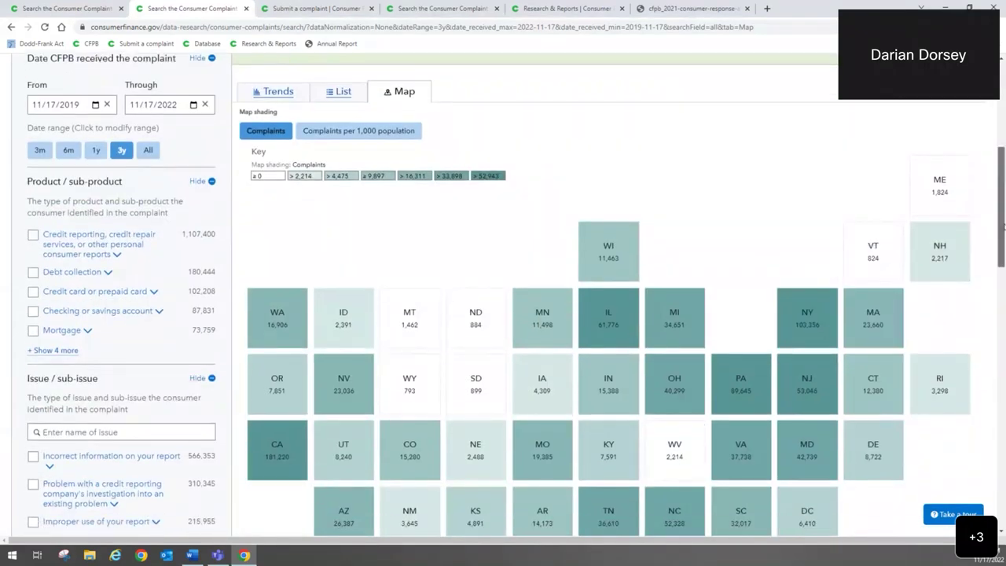
scroll(1003, 227, down, 1)
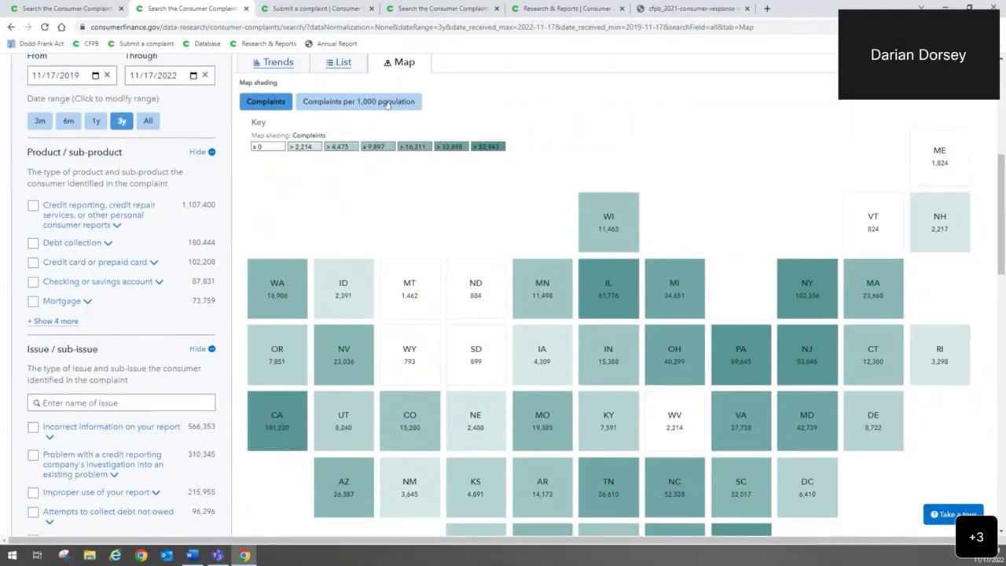
scroll(1001, 180, down, 1)
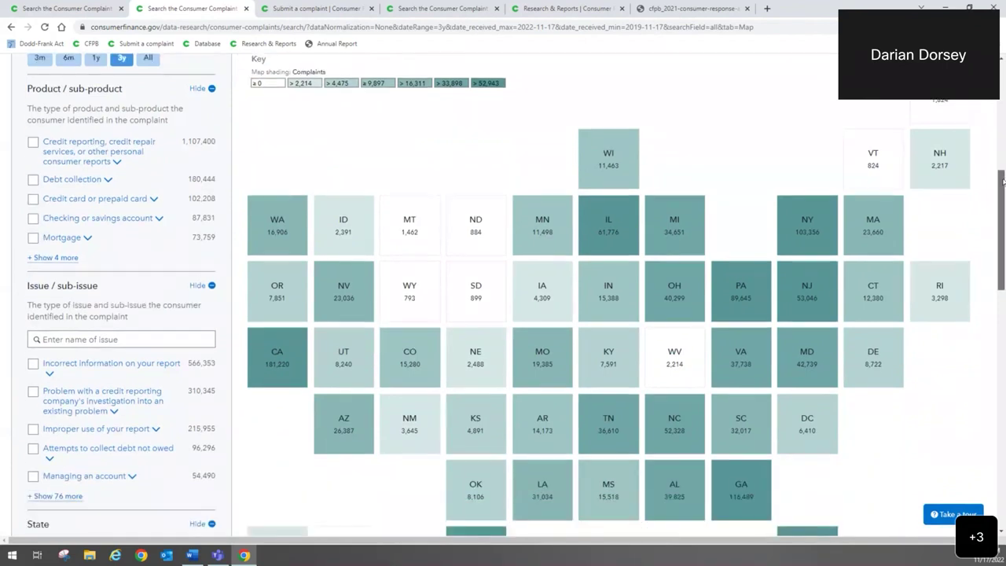
scroll(1003, 180, down, 1)
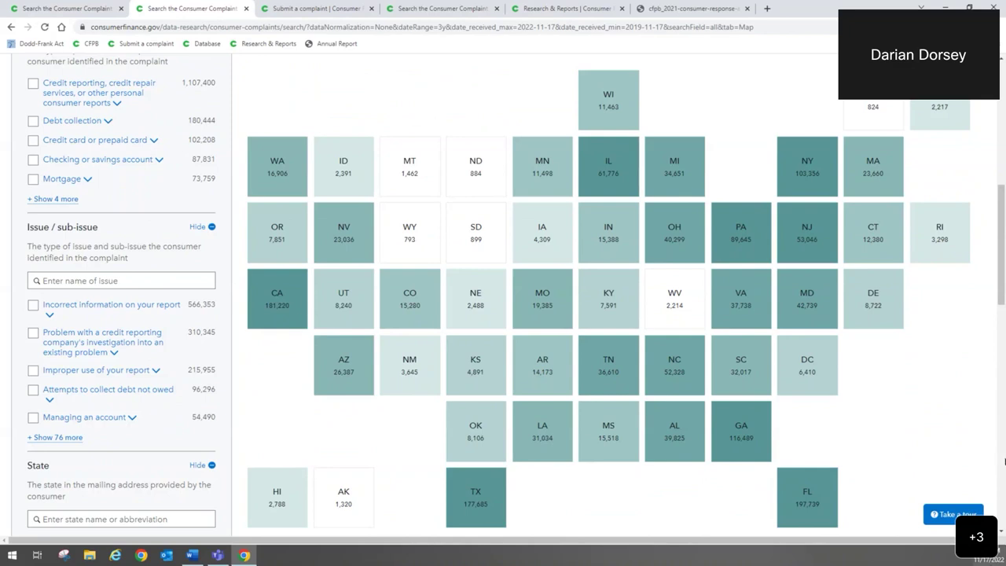
drag(1002, 283, 1002, 246)
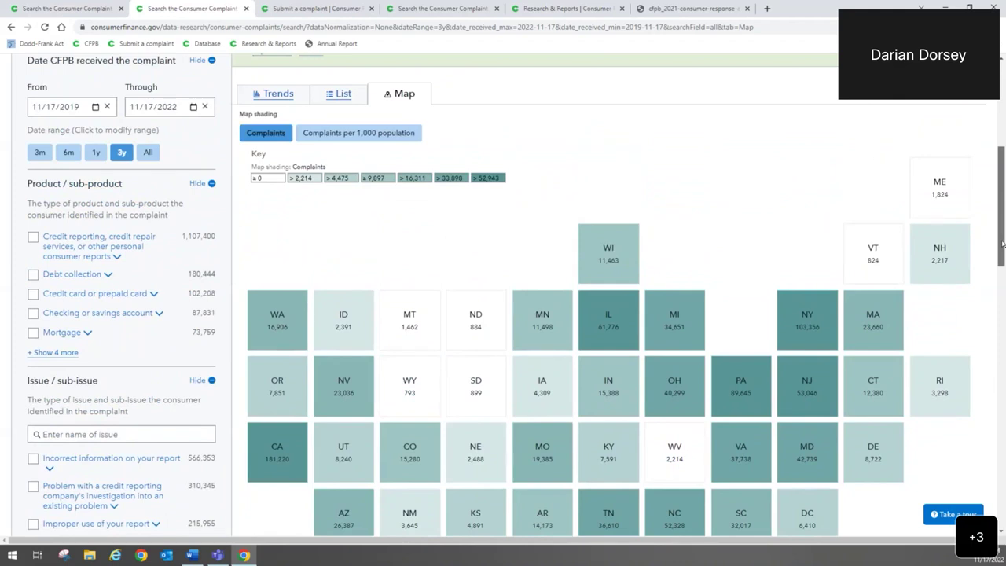
Compare states with the map shaded by complaints per 1,000 population, and return the shading to Complaints.
click(397, 135)
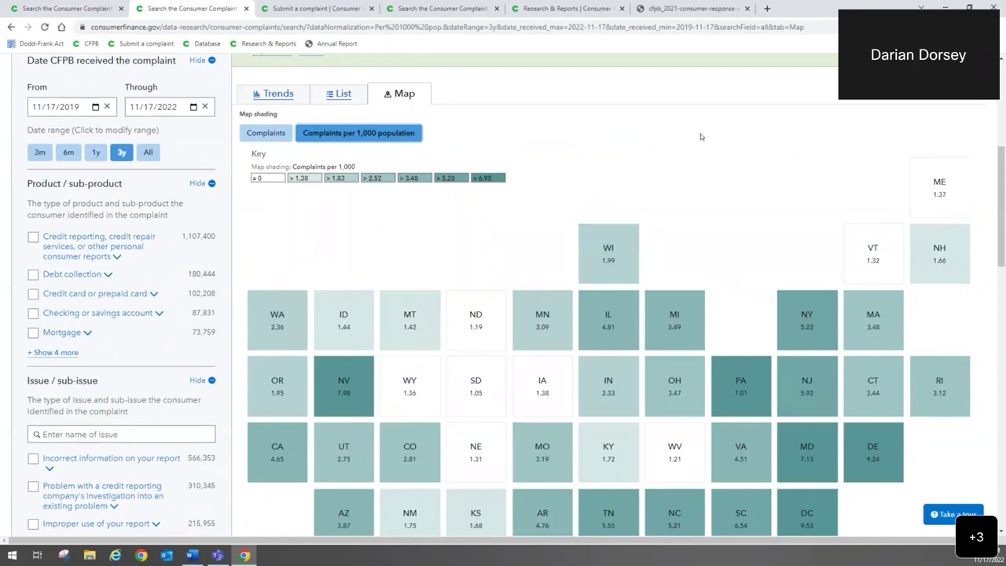
drag(1002, 202, 1002, 237)
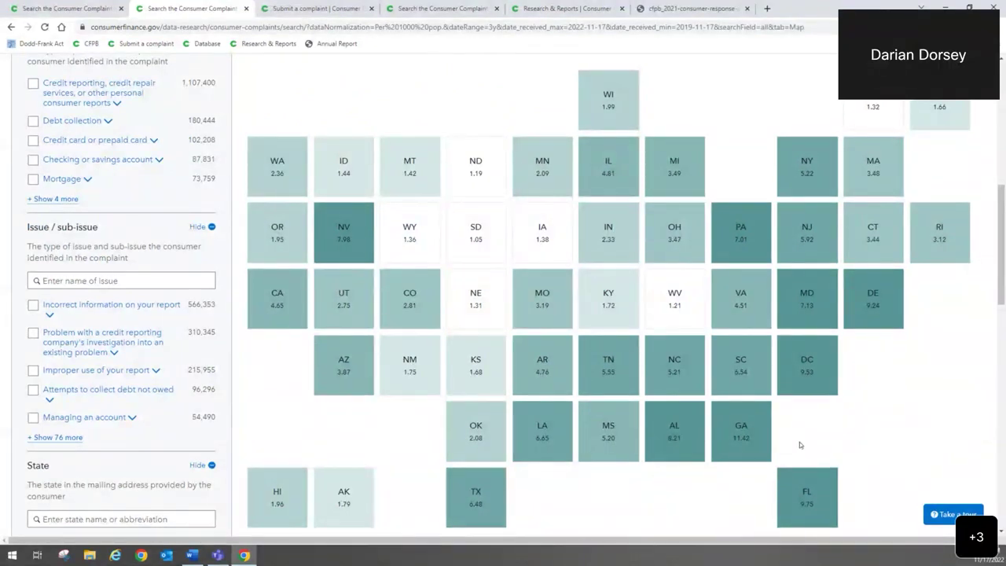
mouse_move(754, 445)
scroll(956, 396, up, 2)
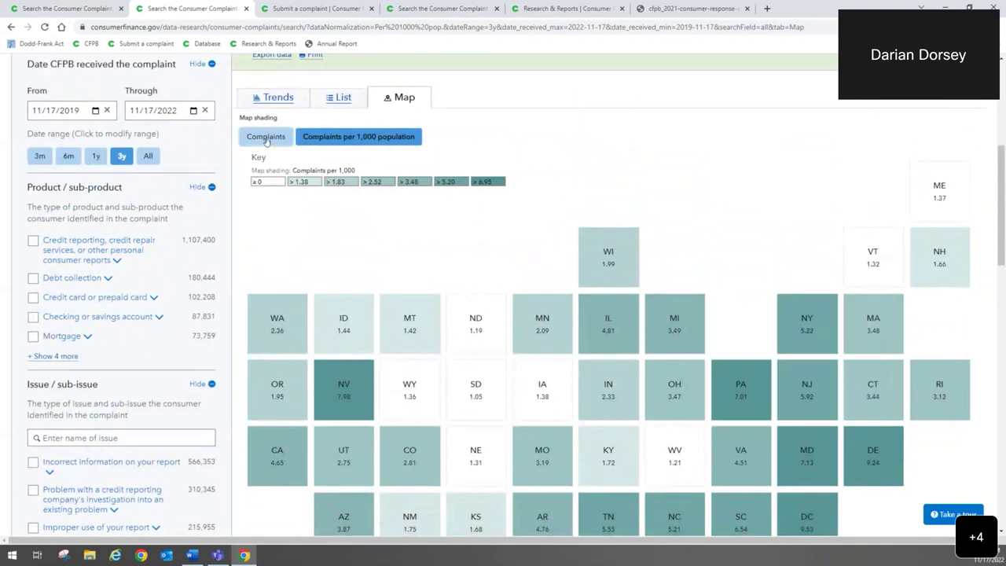
click(265, 137)
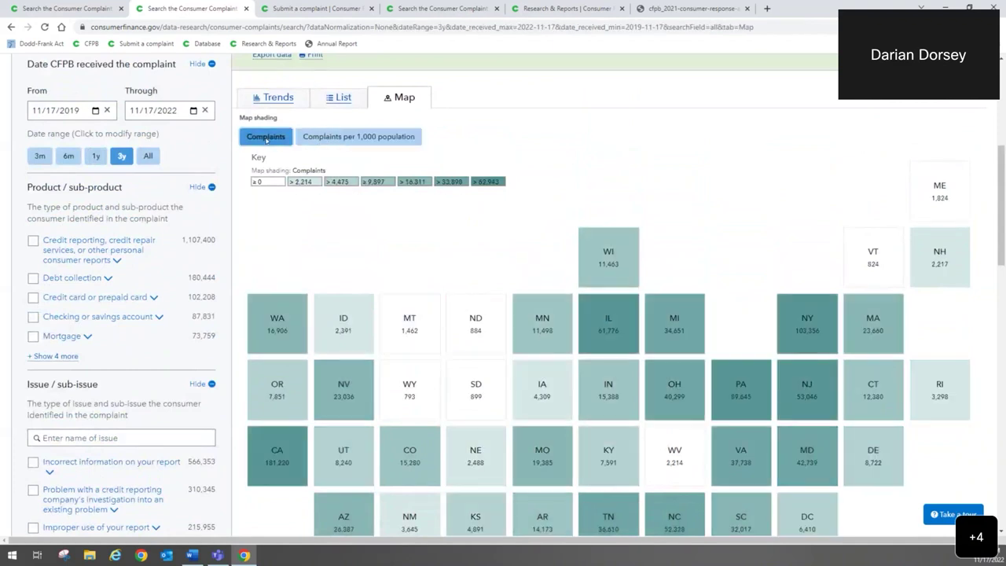
Collapse the product and issue filters and filter the complaints by the Servicemember tag.
click(212, 187)
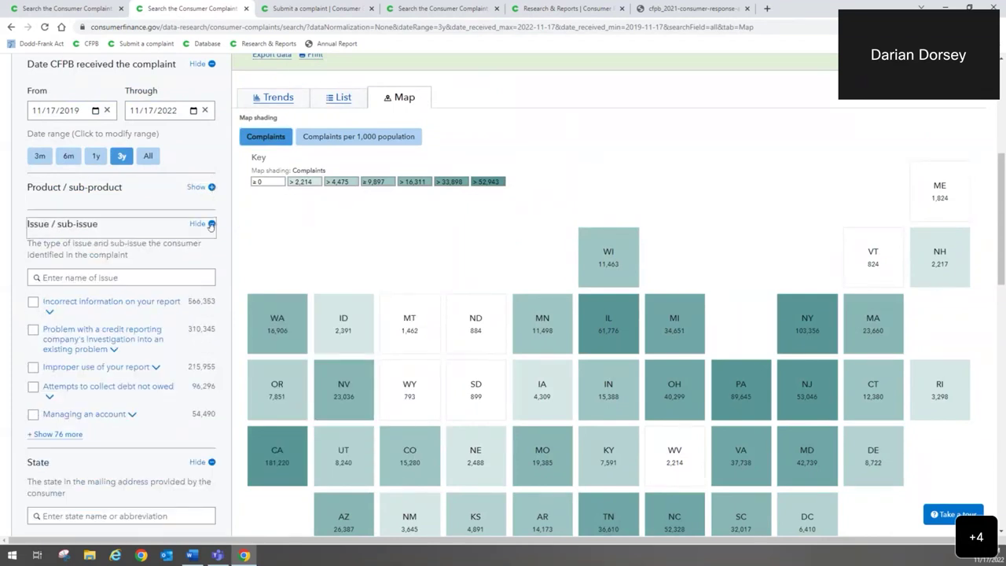
click(210, 224)
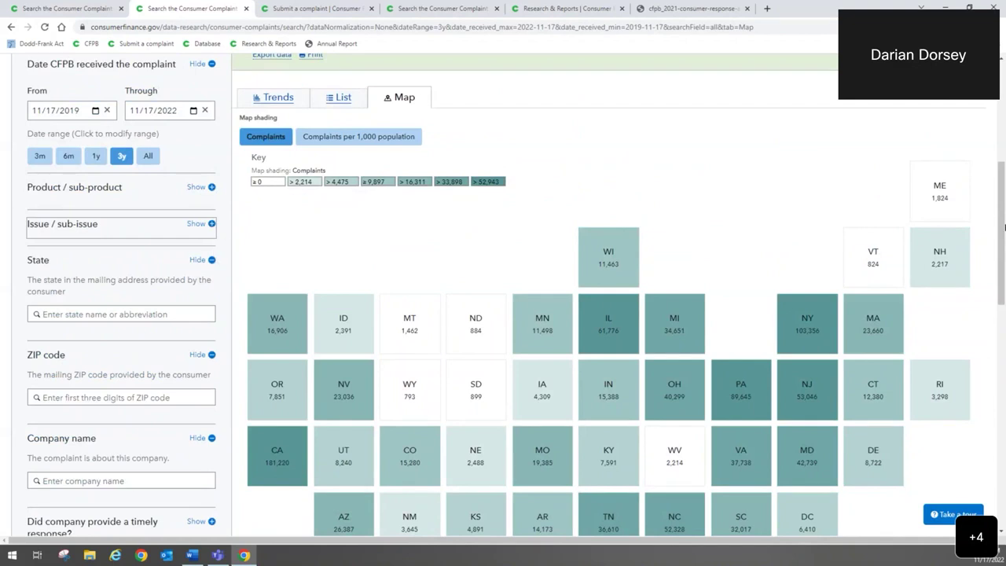
scroll(992, 308, down, 3)
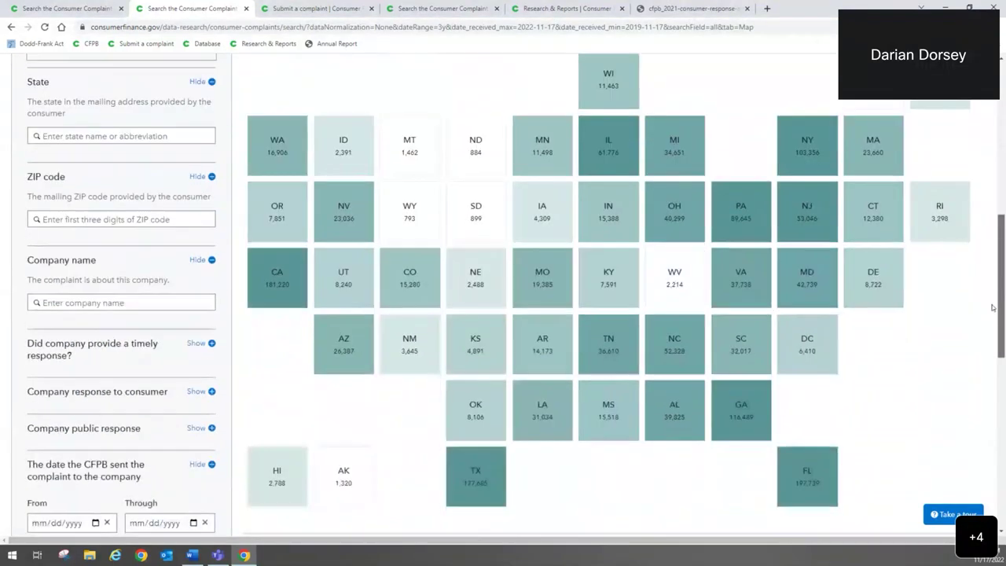
scroll(992, 308, down, 10)
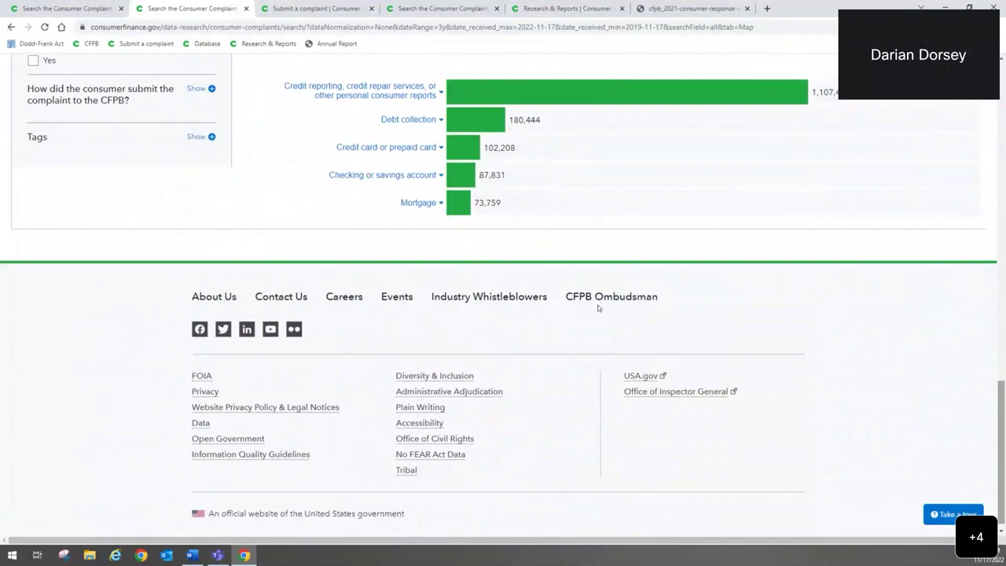
click(206, 137)
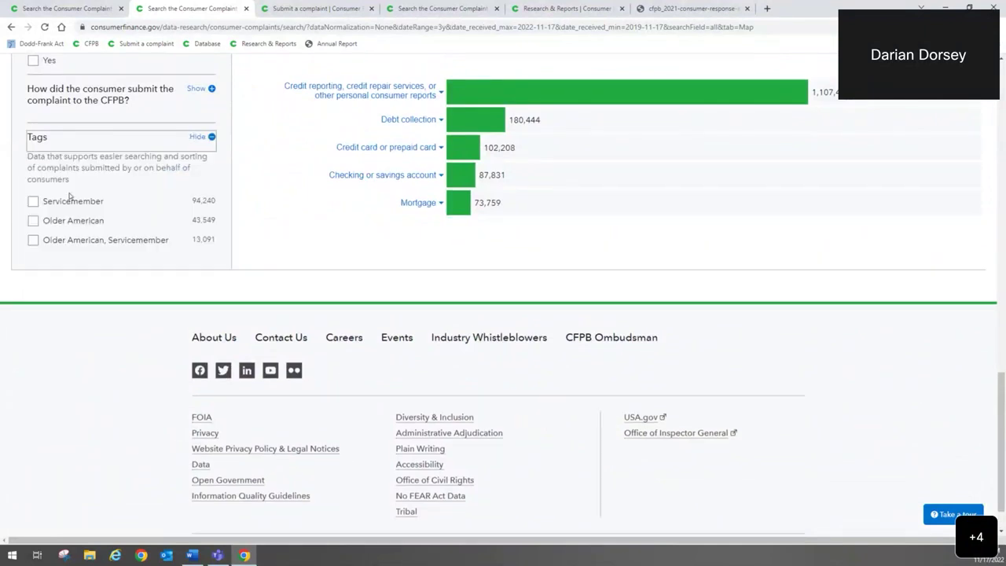
click(33, 202)
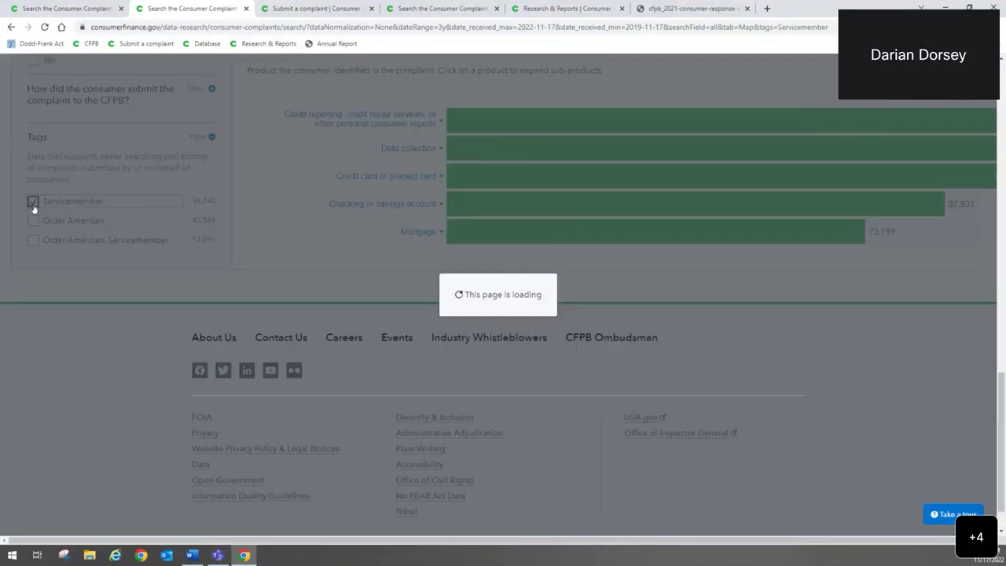
Examine the servicemember complaints on the state map and in the chart of products by highest complaint volume.
drag(1003, 368, 1001, 226)
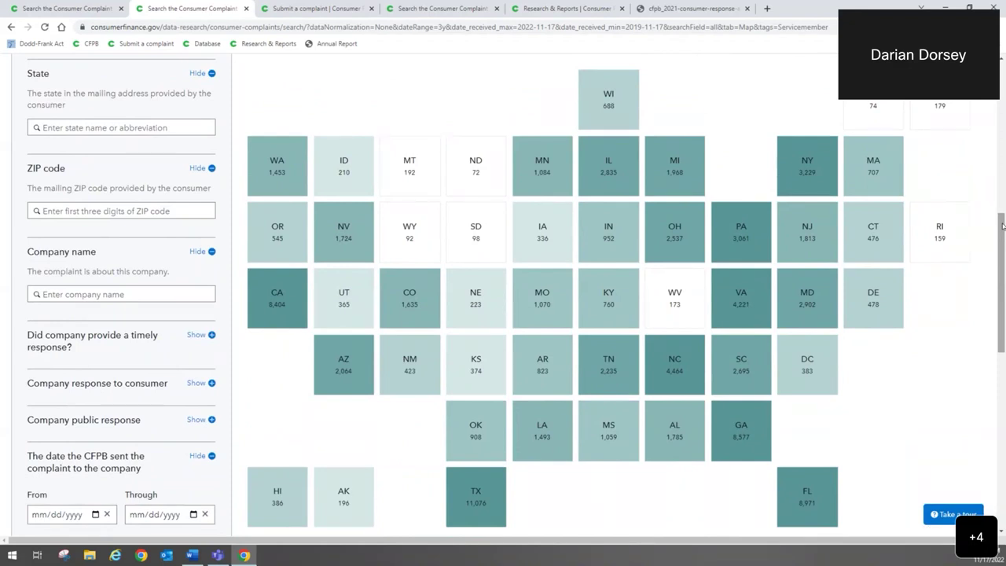
scroll(637, 175, up, 2)
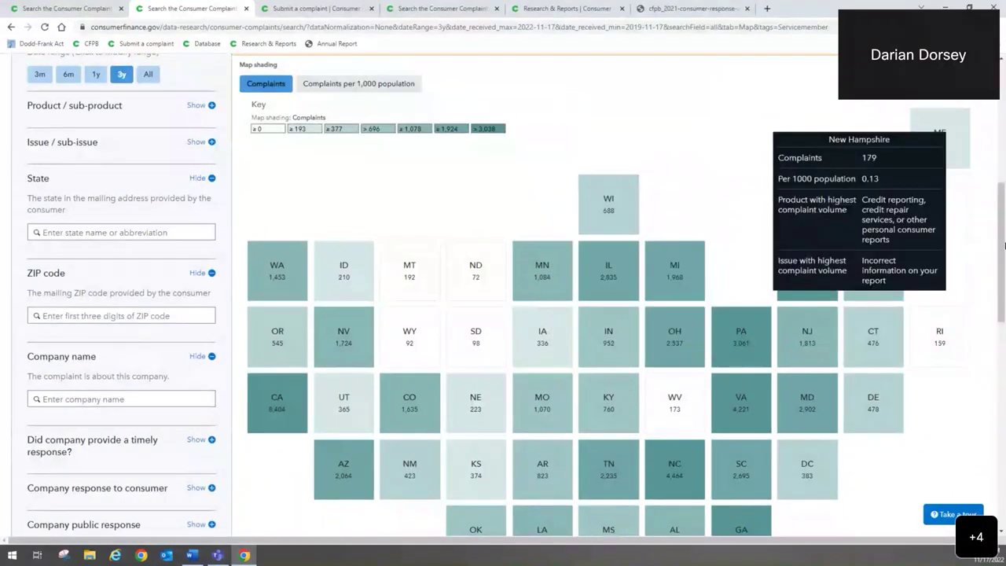
scroll(1003, 268, down, 1)
scroll(1003, 267, down, 7)
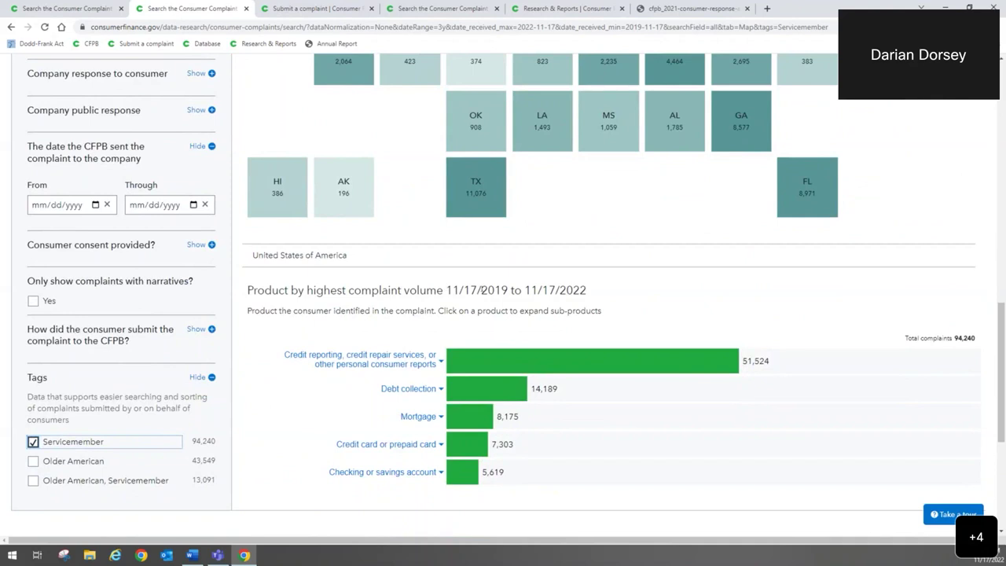
drag(445, 290, 586, 290)
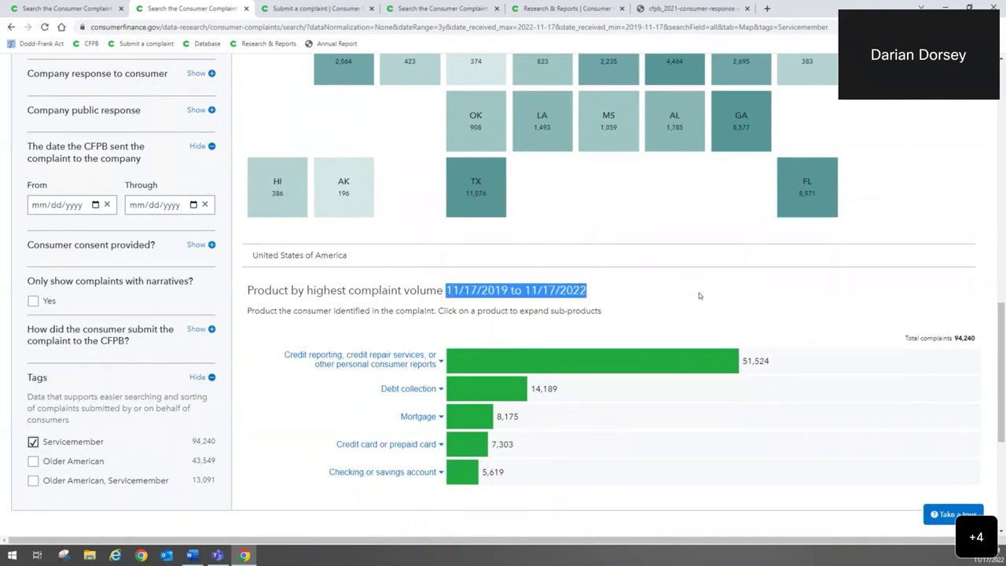
click(794, 290)
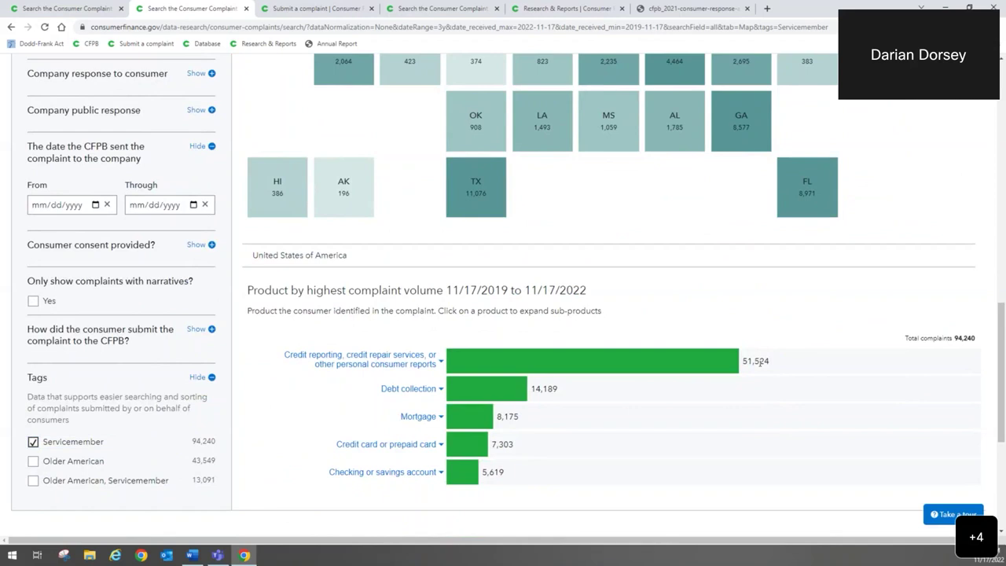
Expand the credit reporting product in the chart to view its sub-products, and collapse it again.
click(441, 363)
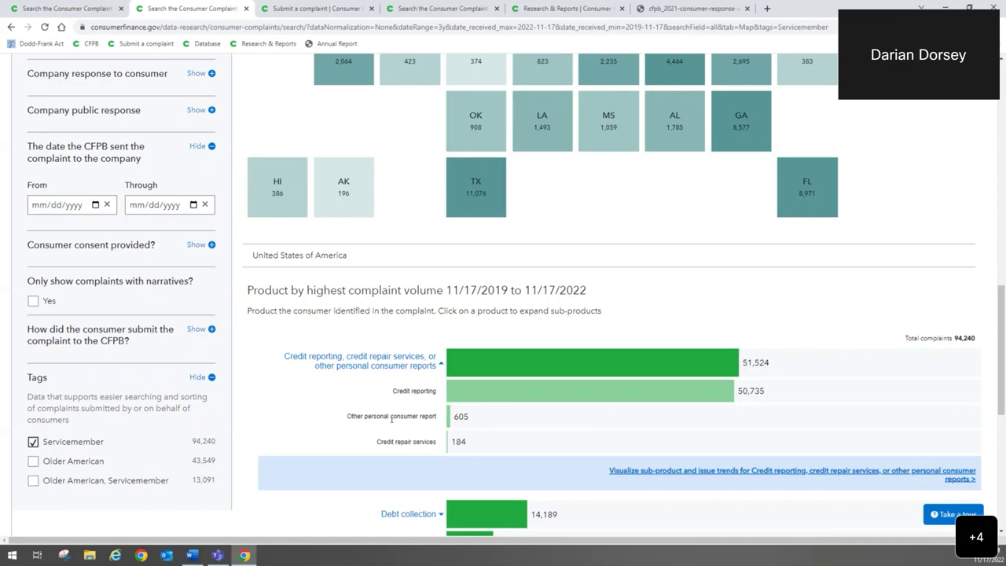
click(441, 364)
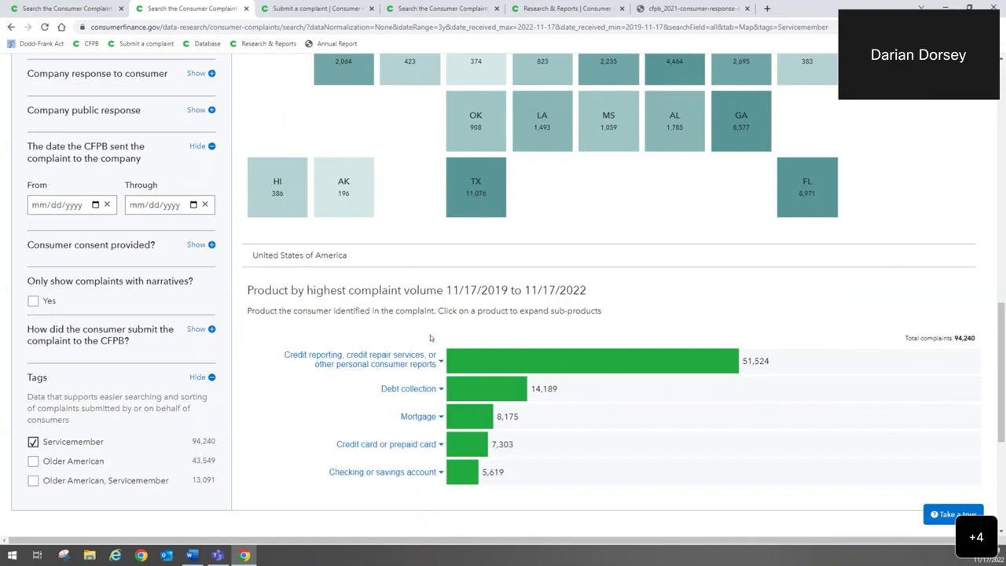
scroll(429, 335, down, 1)
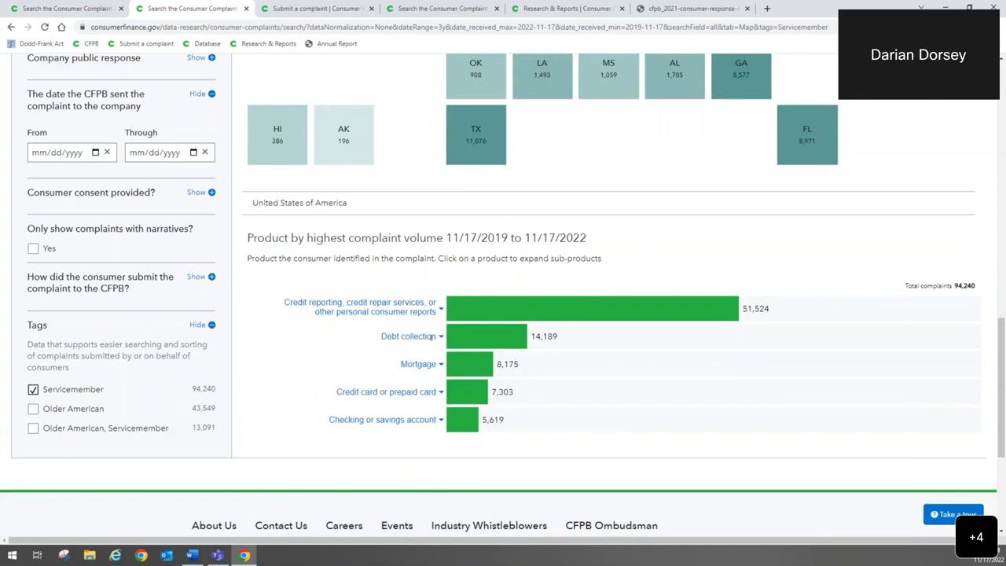
Clear all filters applied to the complaint data.
click(192, 555)
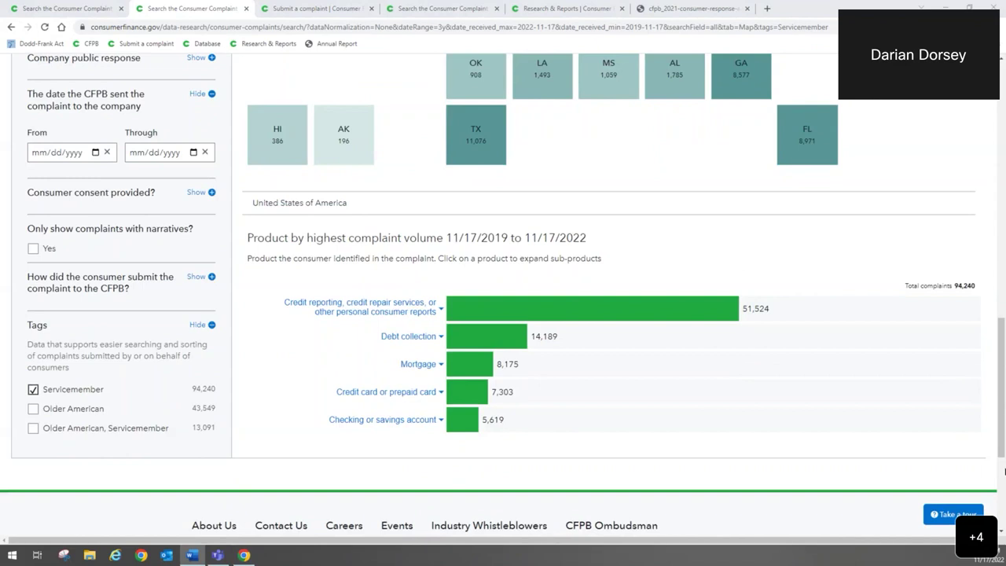
click(1003, 380)
scroll(1003, 379, up, 15)
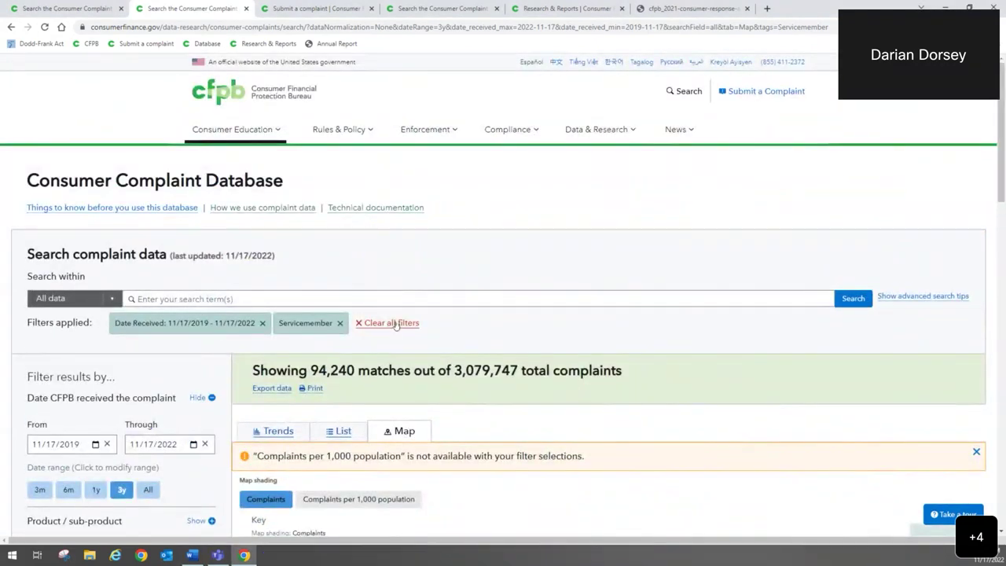
click(407, 323)
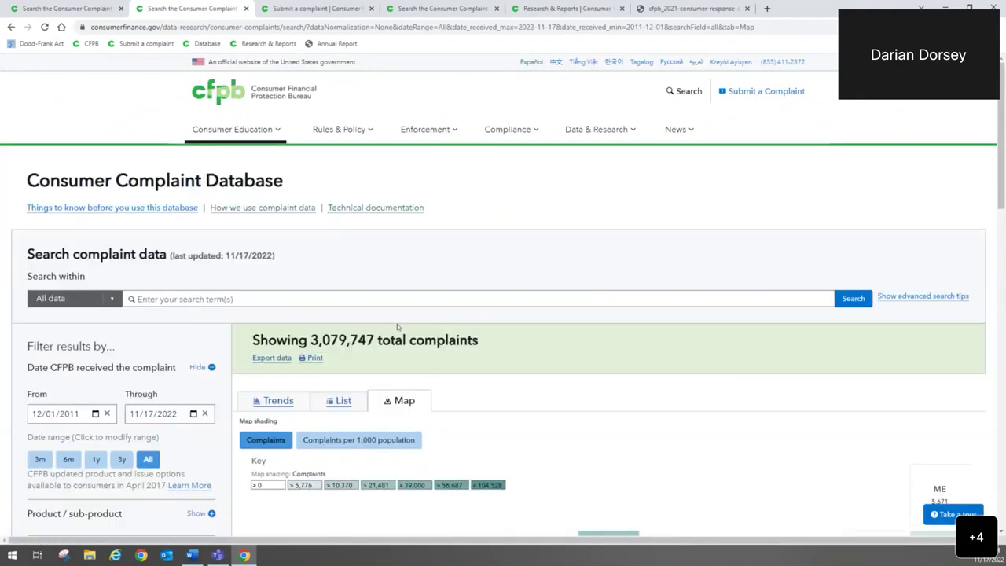
Set the date received range to 01/01/2022 through 10/31/2022 and highlight the number of matching complaints.
click(69, 416)
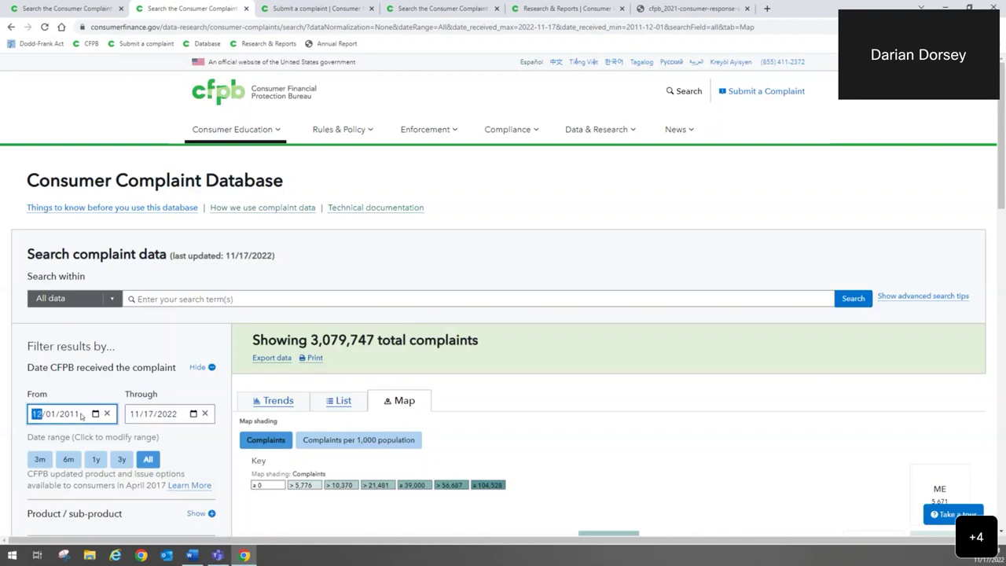
text(01/01/2022)
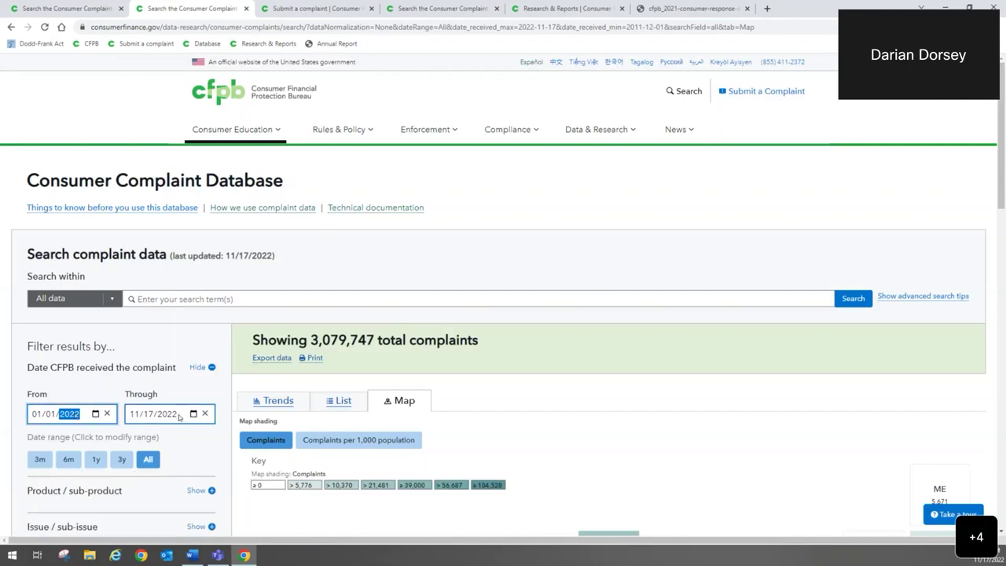
click(136, 414)
text(10/3)
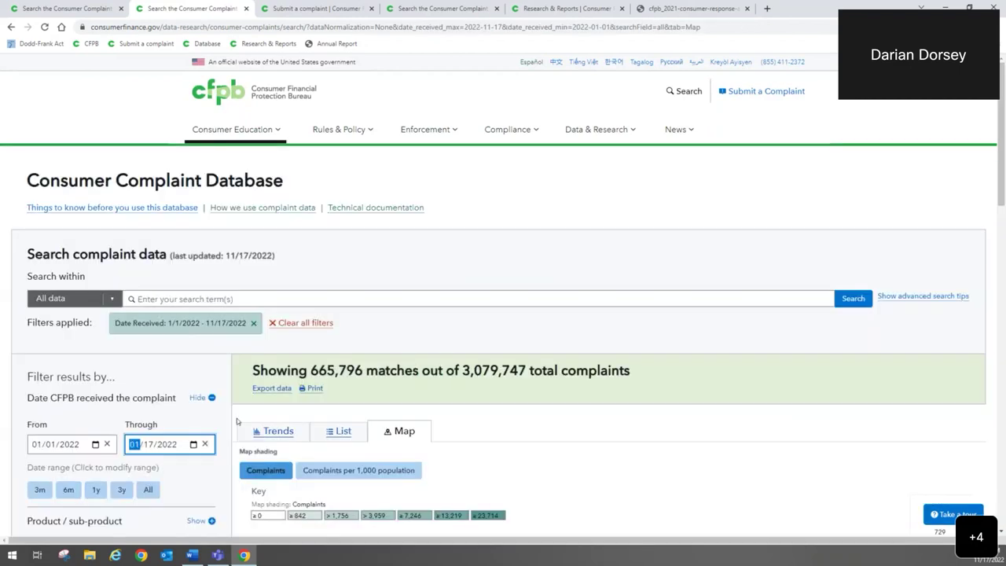
text(1/2022)
click(219, 482)
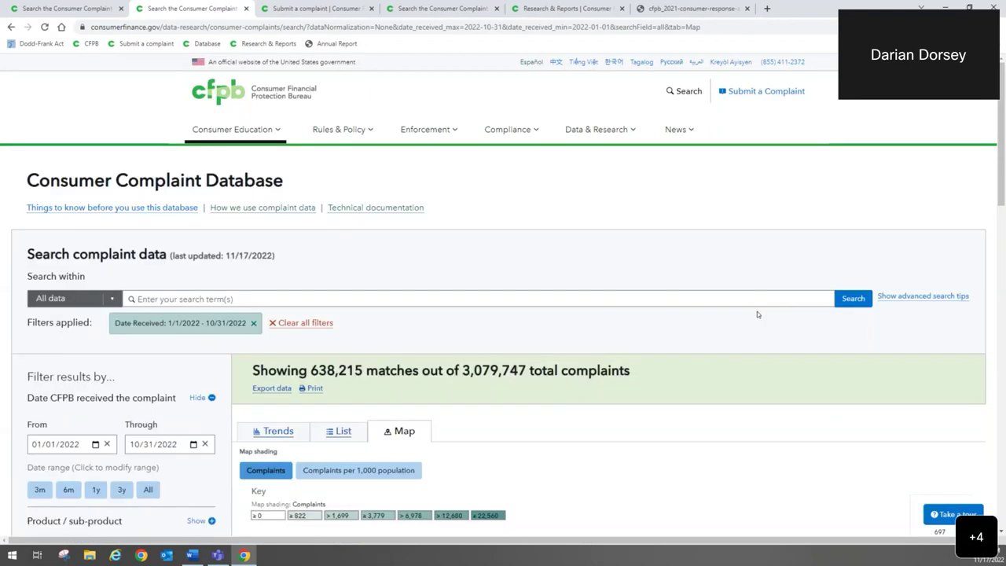
scroll(755, 309, down, 1)
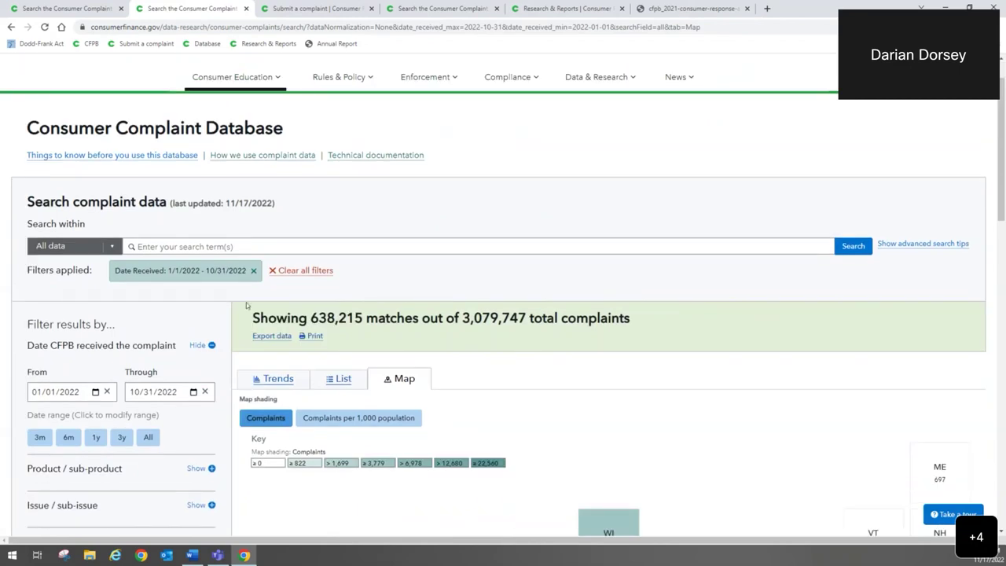
drag(310, 317, 363, 318)
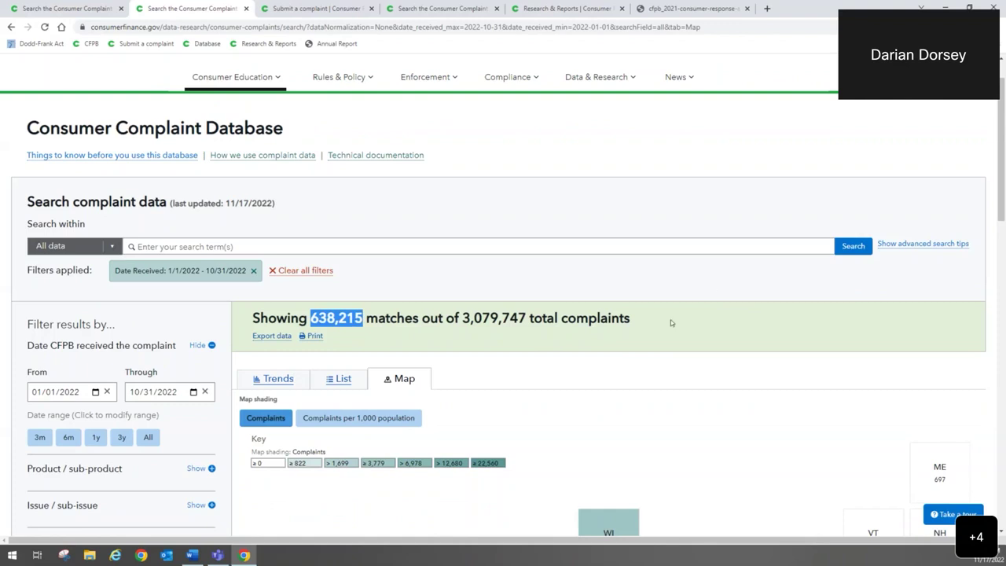
Switch to the trends view and show the chart of complaints by date received.
click(282, 378)
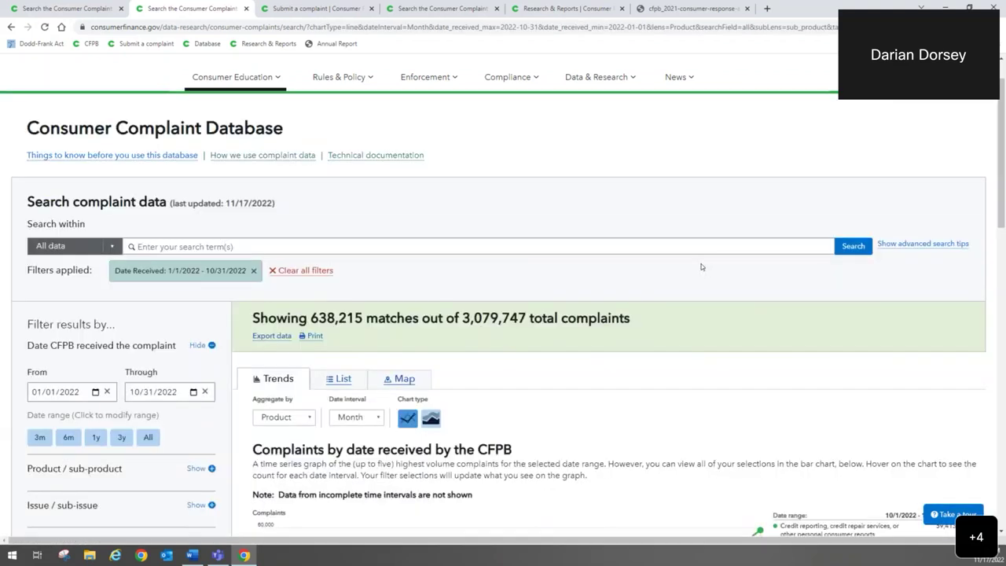
scroll(701, 263, down, 2)
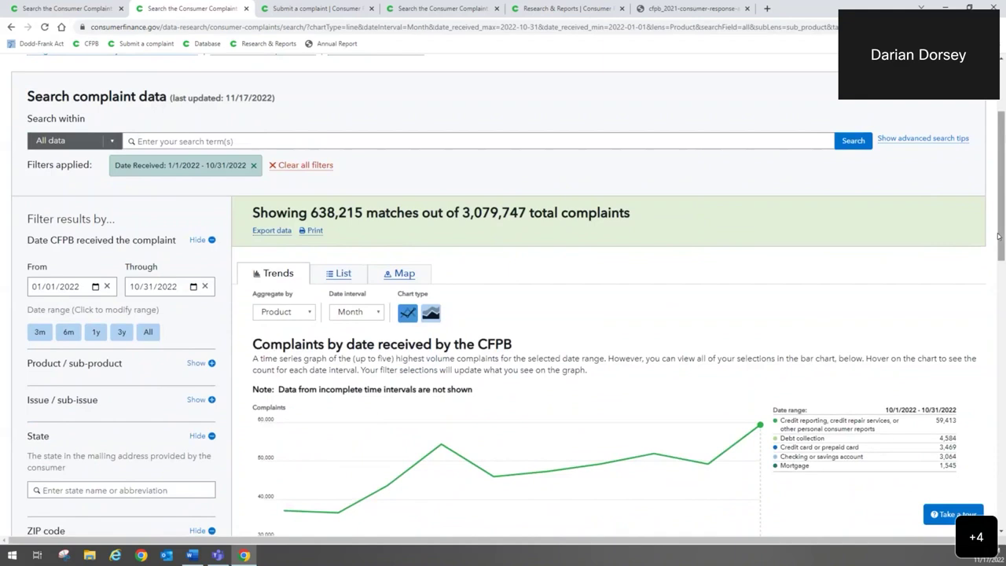
scroll(998, 236, down, 2)
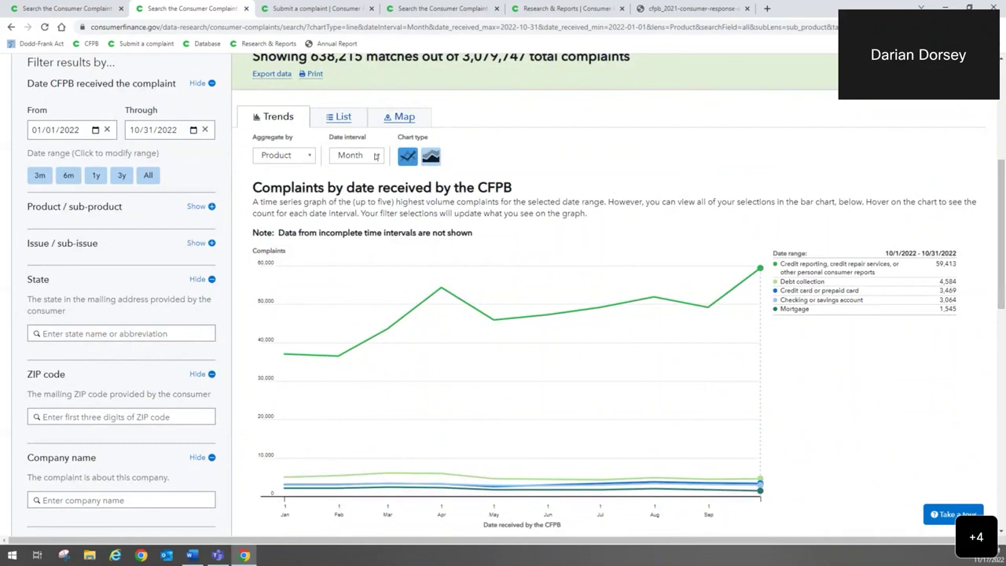
Try the weekly date interval and the area chart on the trends graph, restoring the monthly interval and line chart.
click(375, 155)
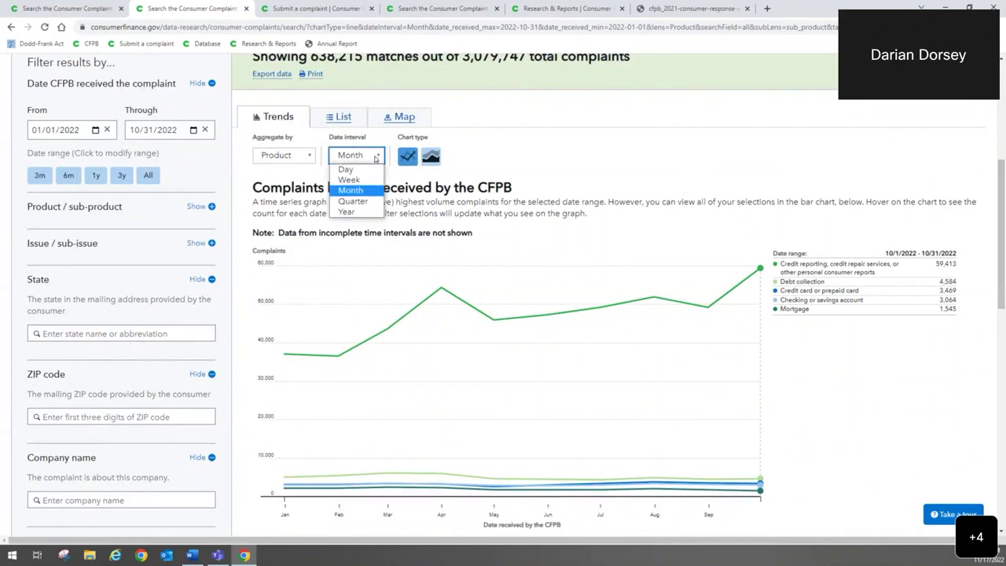
click(348, 179)
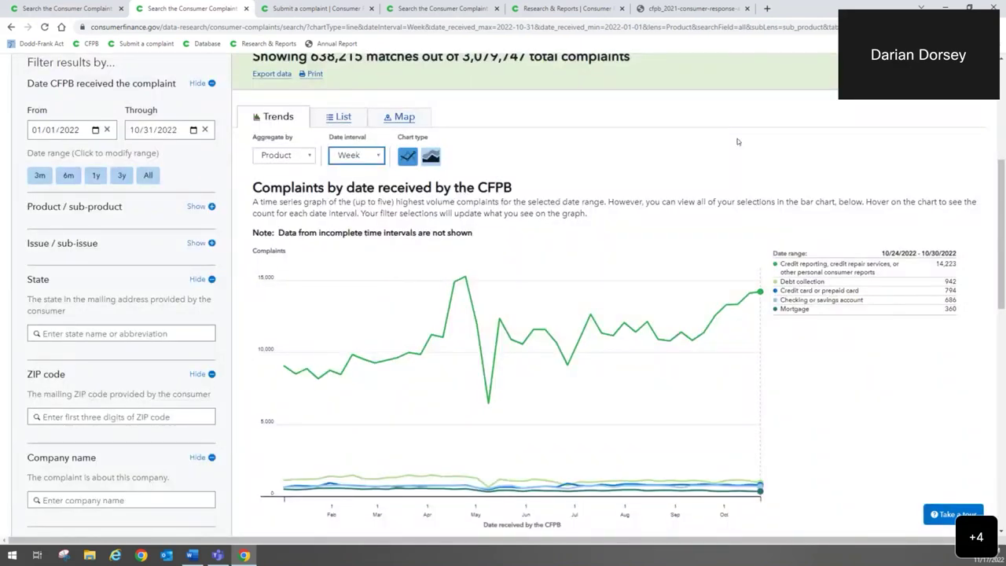
click(379, 157)
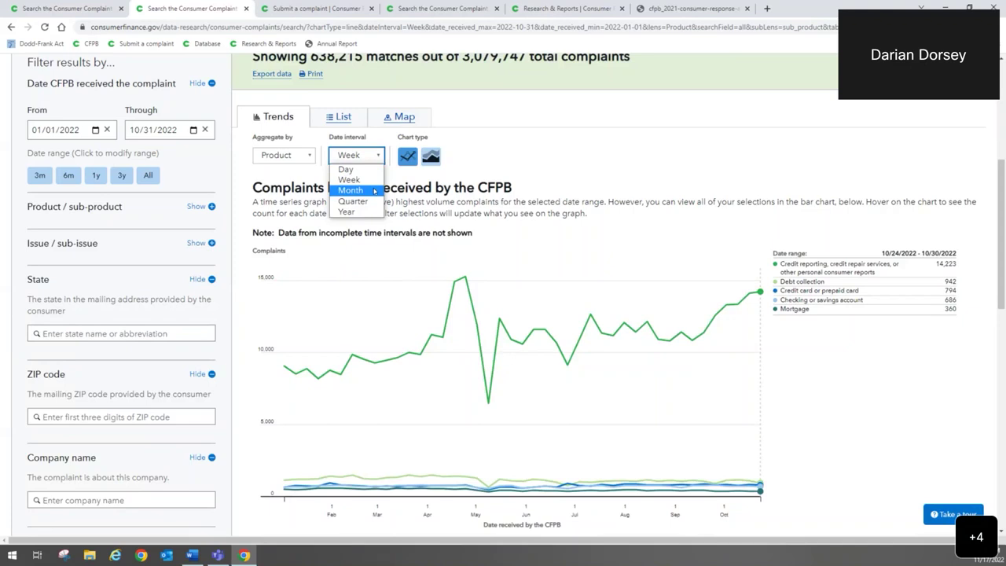
click(374, 191)
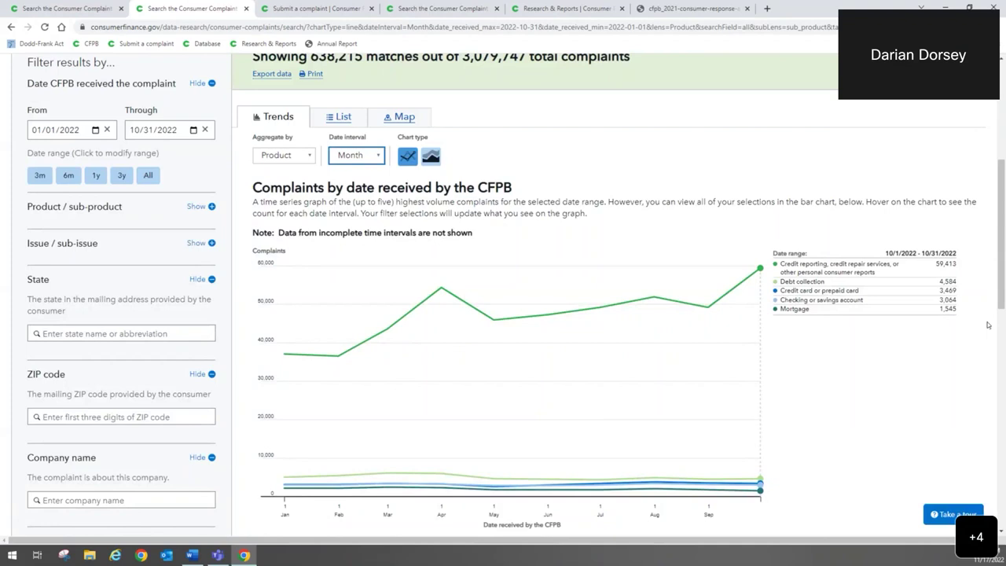
click(432, 157)
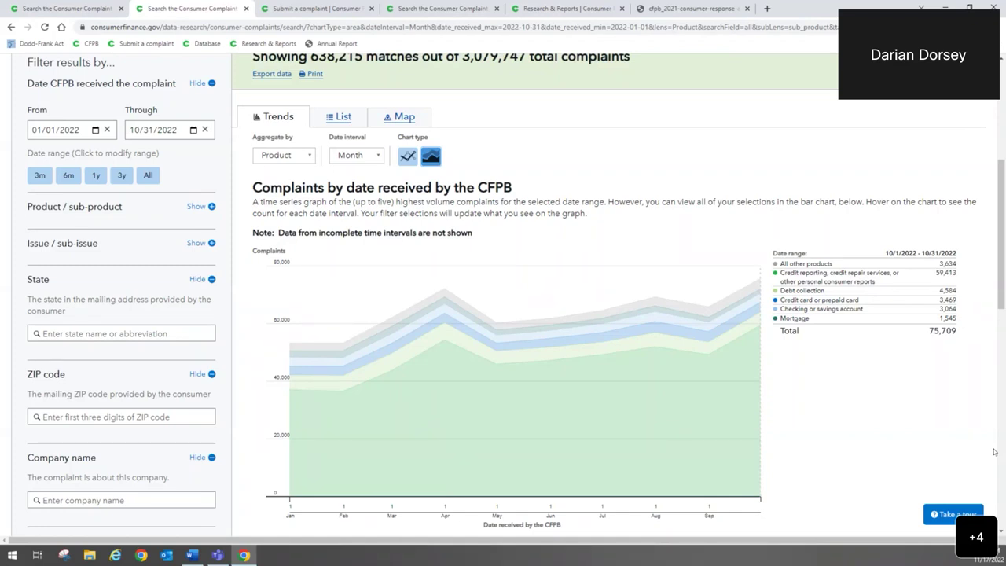
click(407, 157)
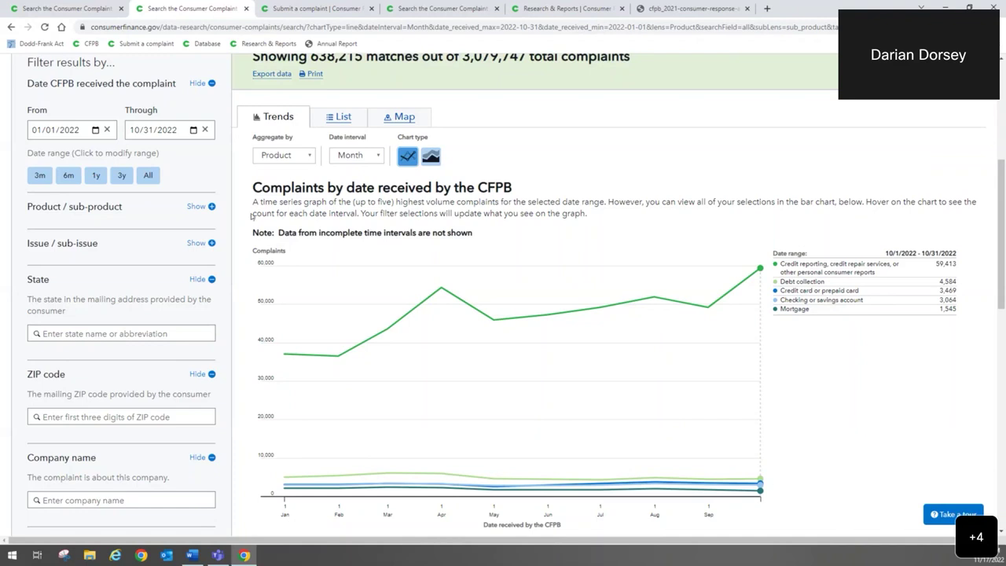
Expand the product filter and limit the trends graph to Debt collection complaints.
scroll(224, 209, up, 1)
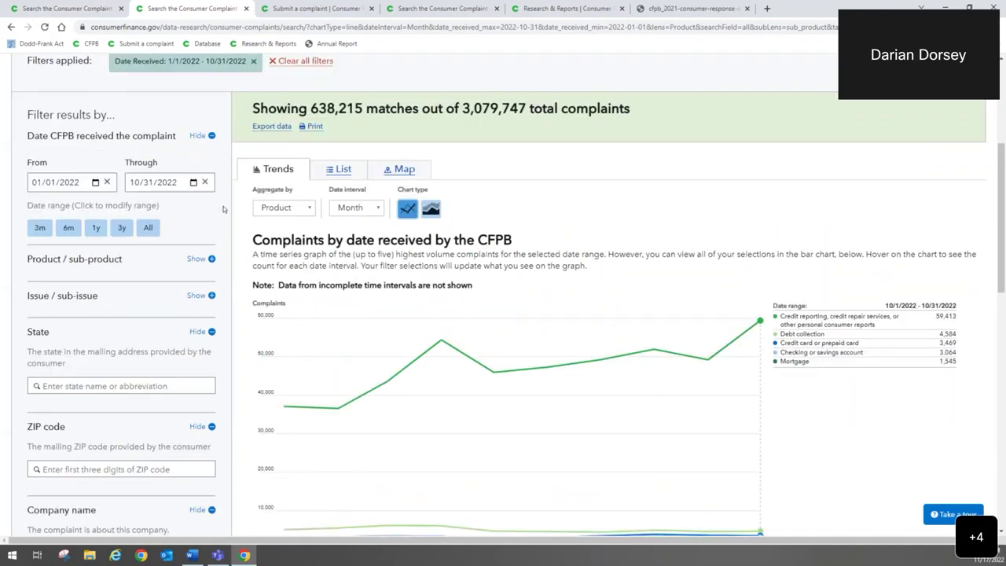
click(212, 260)
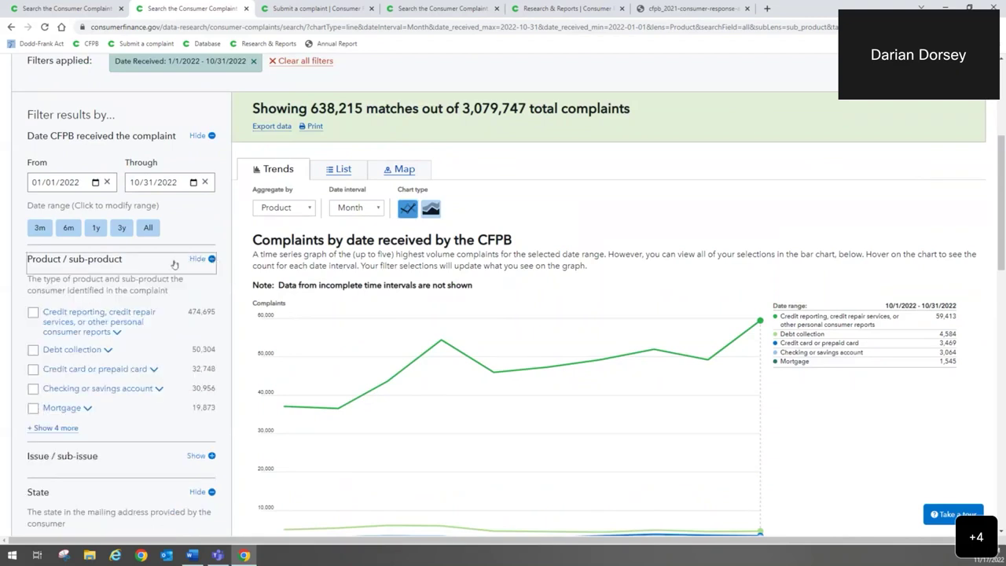
click(33, 350)
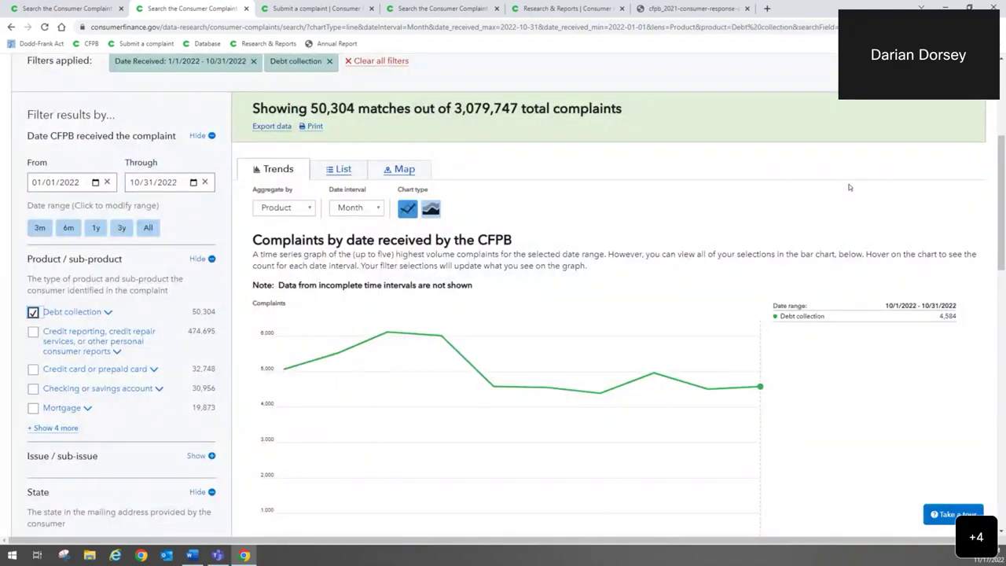
scroll(908, 159, down, 1)
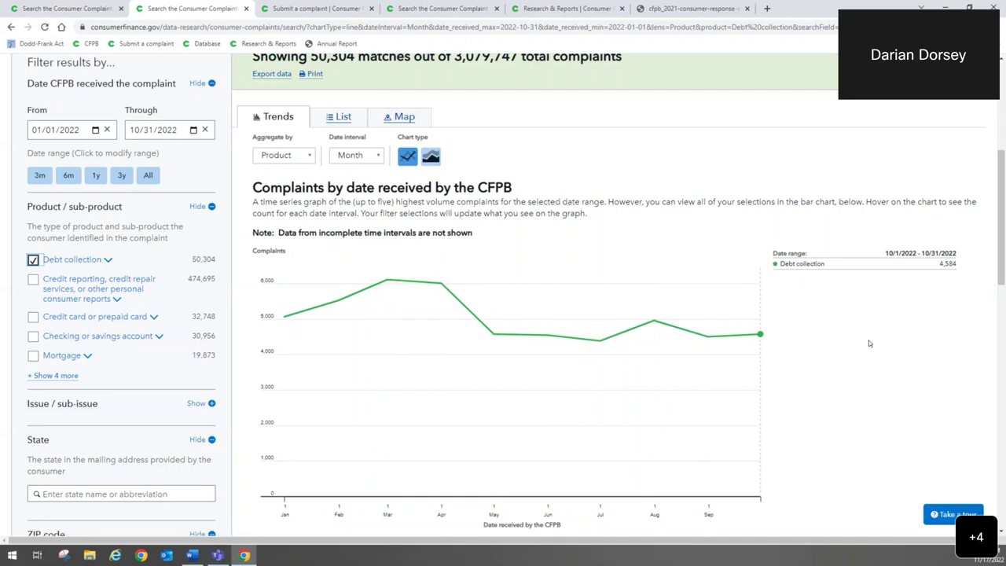
Expand the Debt collection sub-products and narrow the selection to Medical debt only.
click(109, 260)
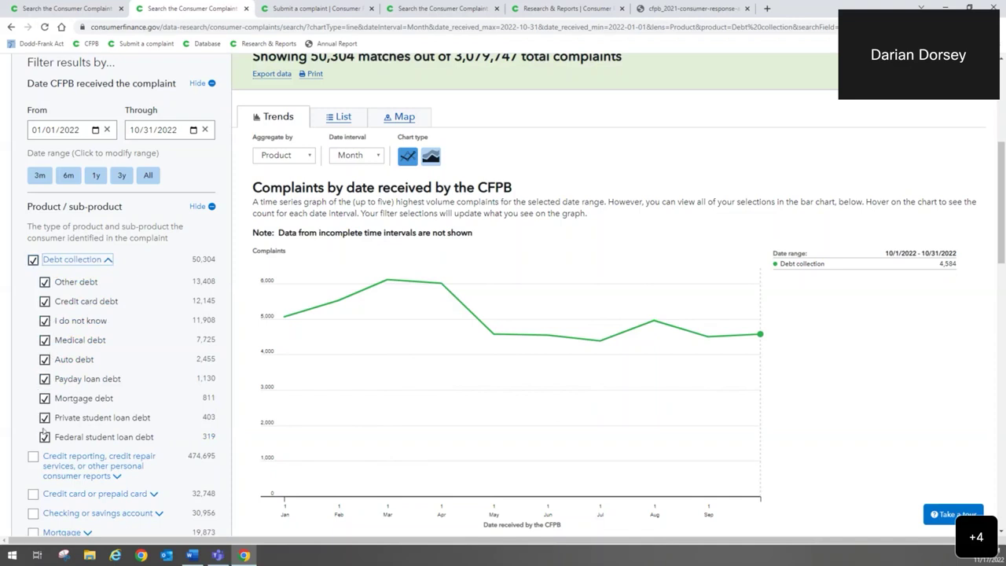
click(33, 260)
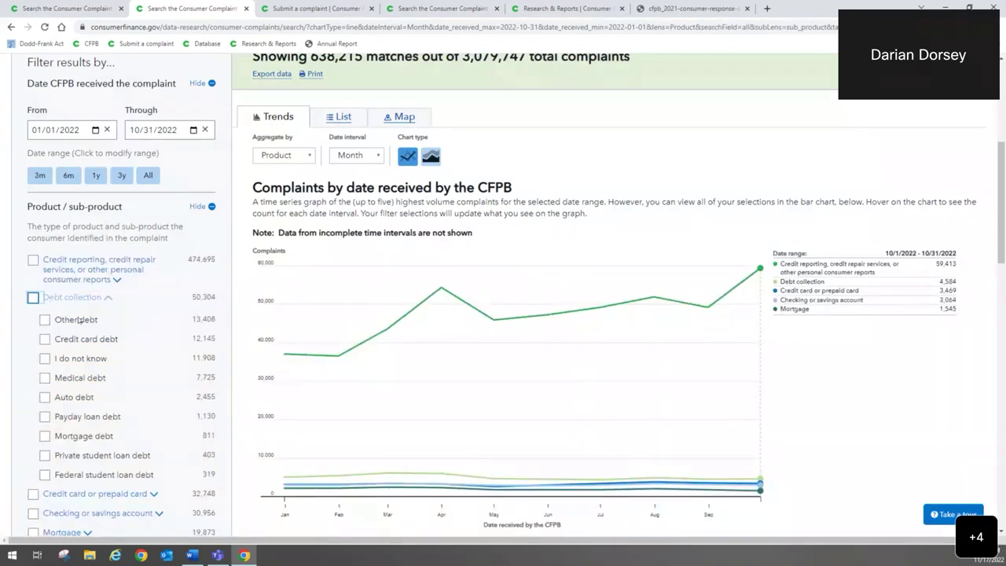
click(44, 377)
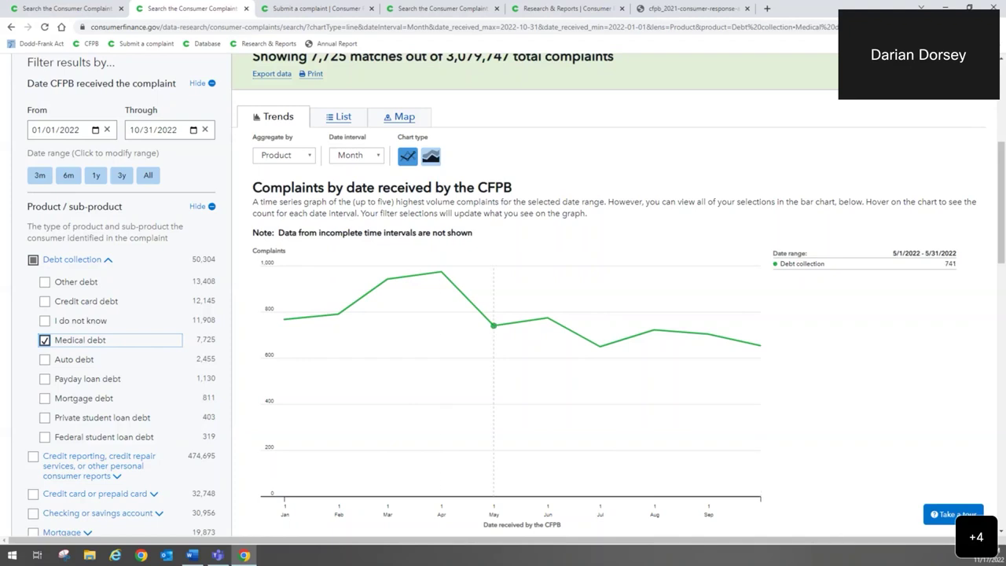
Show the issues breakdown below the trends graph and expand Debt collection to list its individual issues.
scroll(986, 295, down, 1)
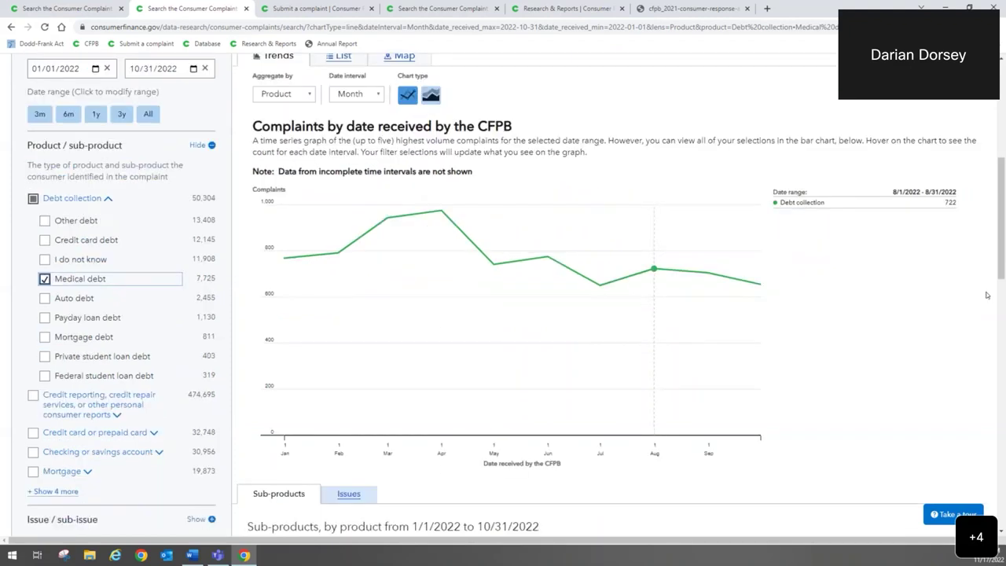
scroll(987, 295, down, 4)
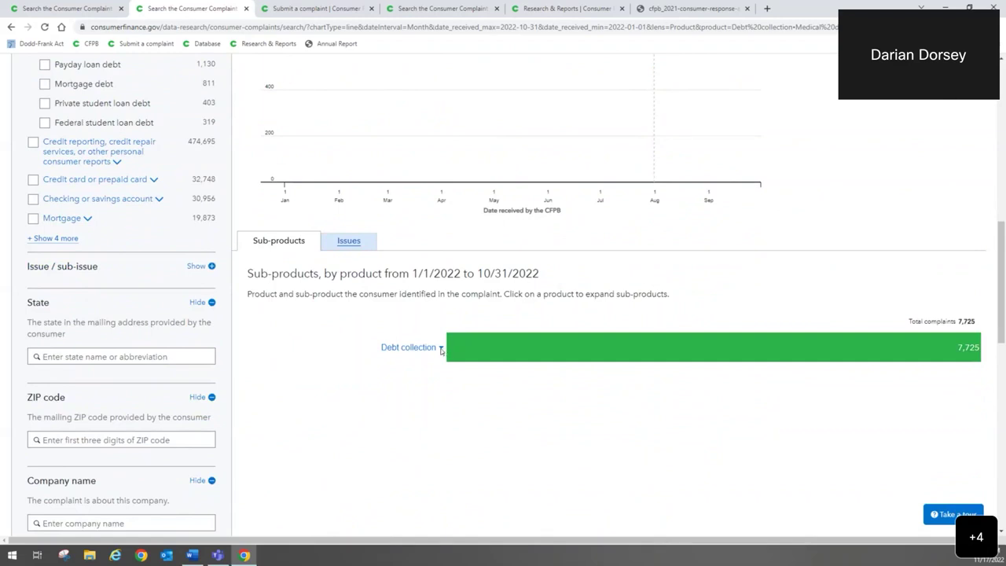
click(349, 245)
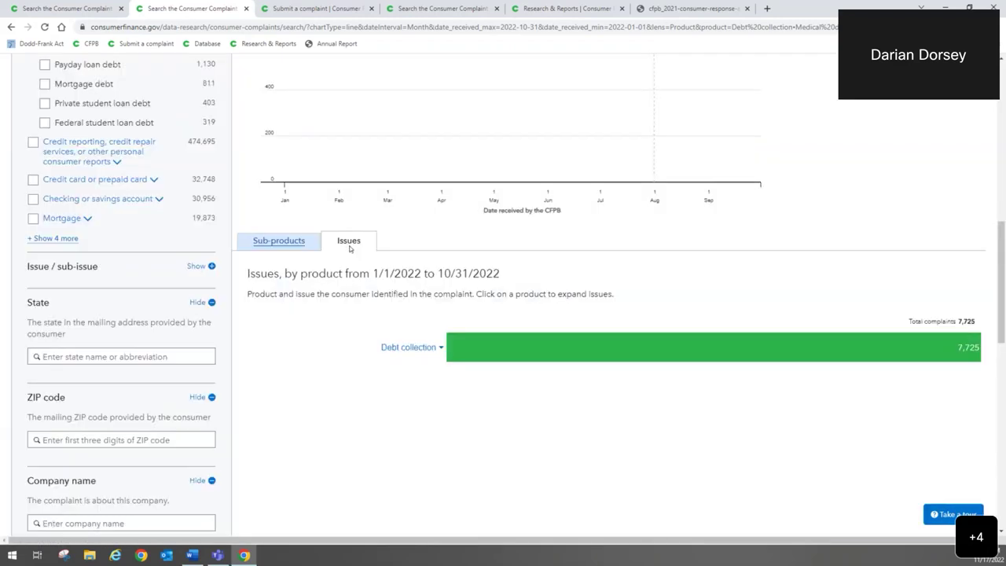
click(441, 349)
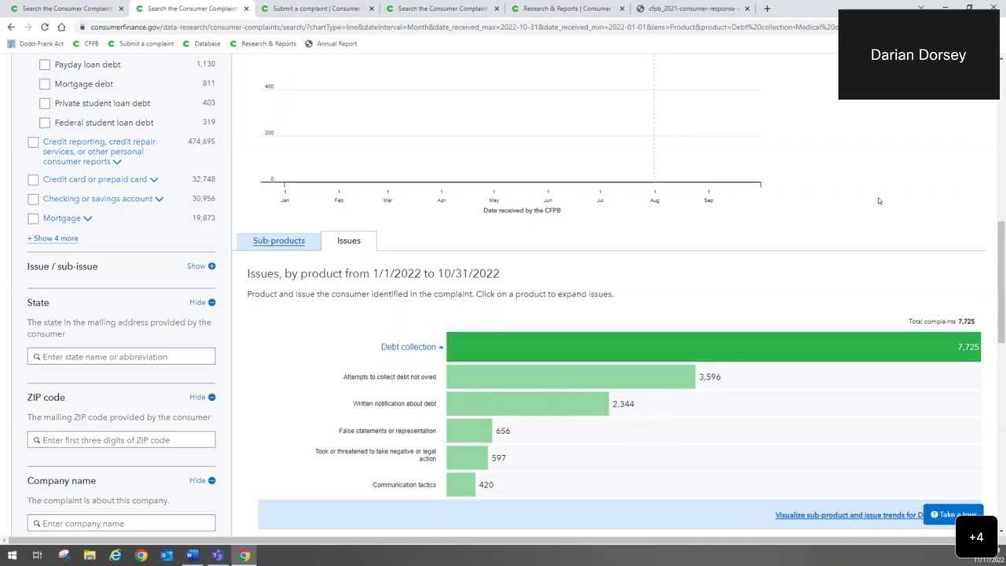
Switch to the list view and look through the individual medical debt complaints.
scroll(1003, 175, up, 4)
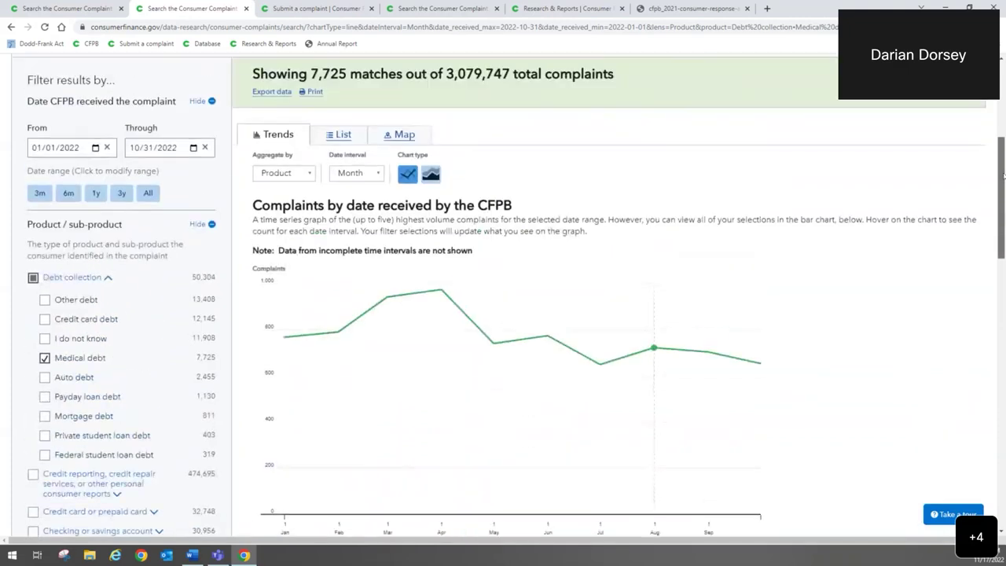
scroll(1002, 175, up, 3)
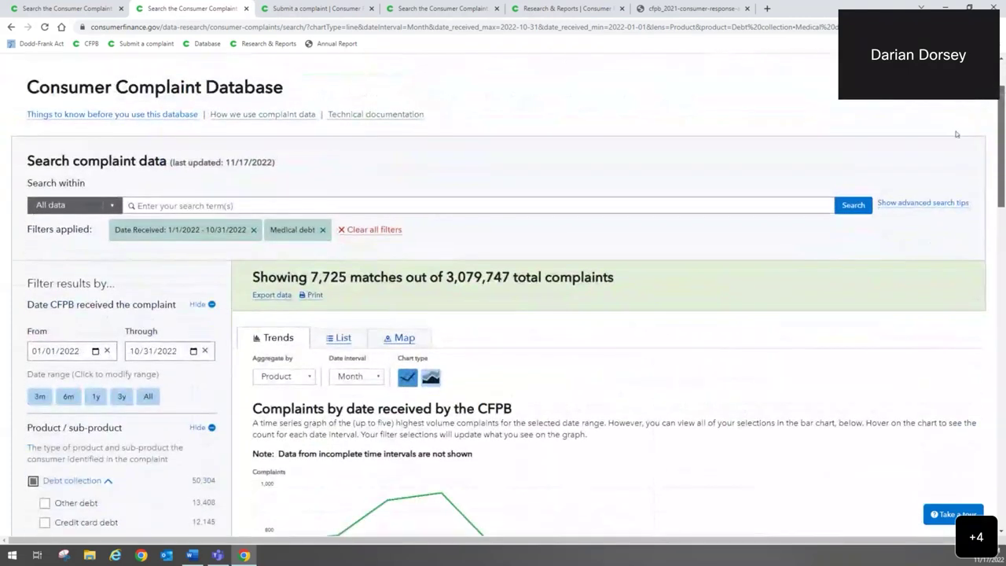
click(342, 339)
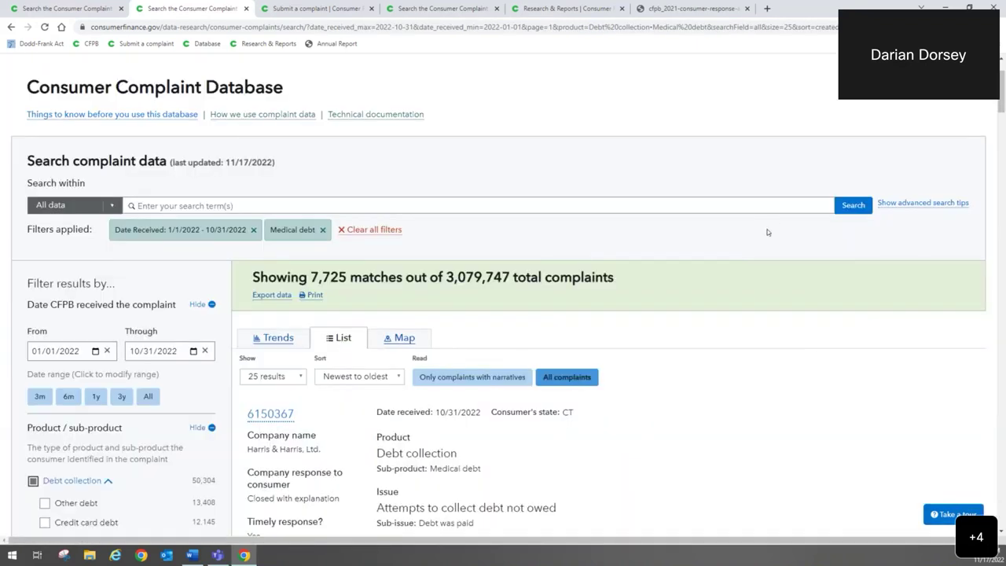
scroll(767, 225, down, 2)
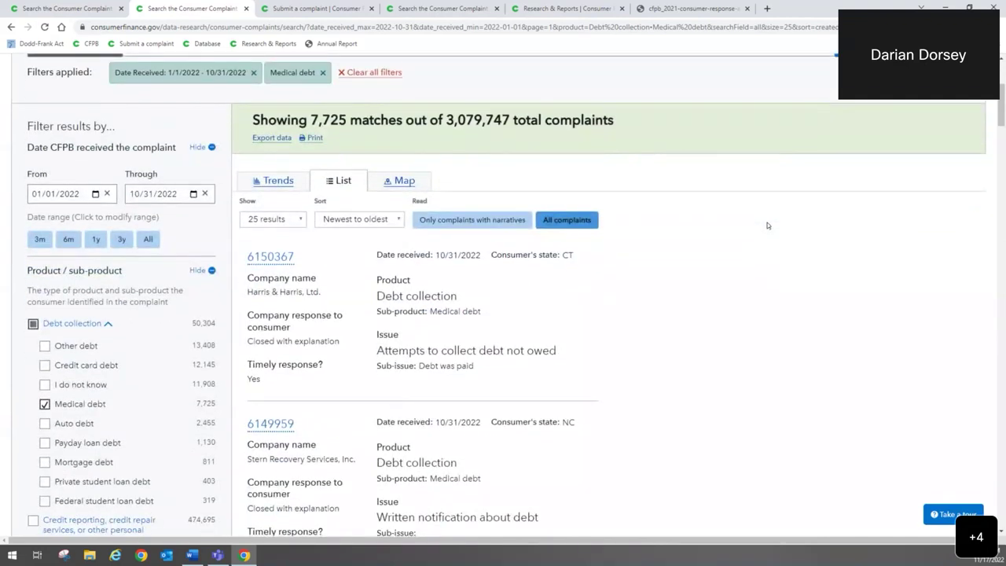
scroll(768, 226, down, 1)
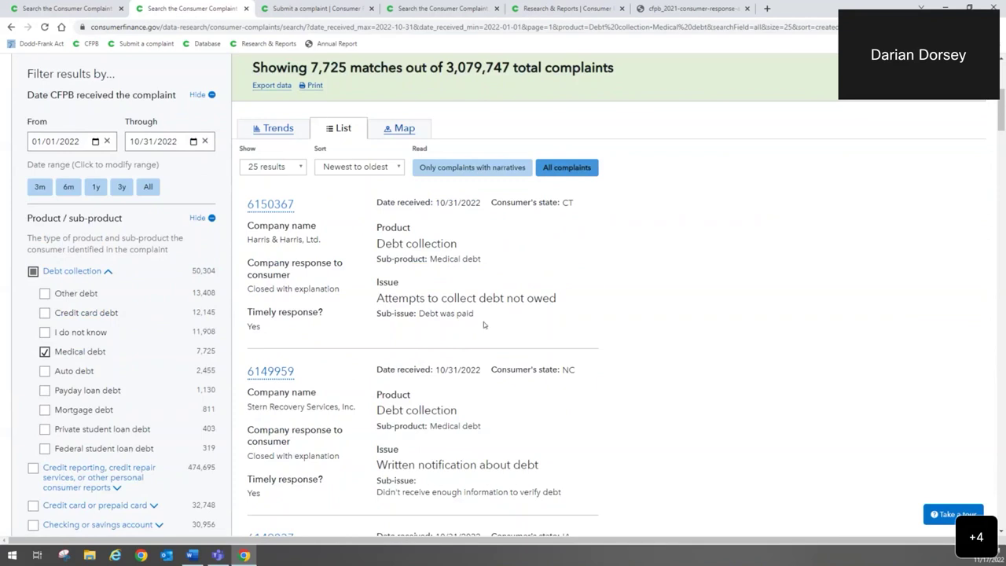
Collapse the product filter and restrict the list to only complaints with narratives.
click(209, 218)
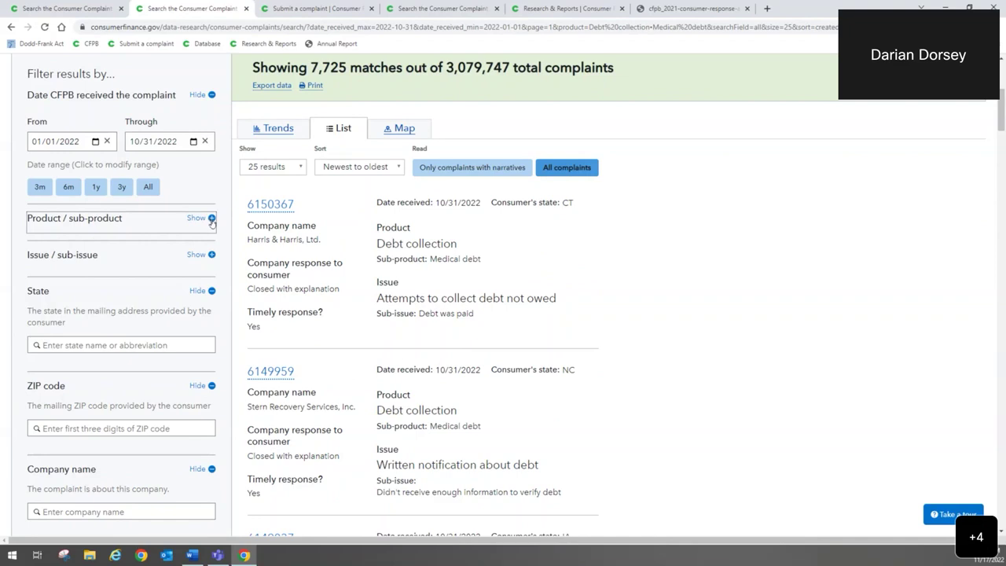
click(486, 168)
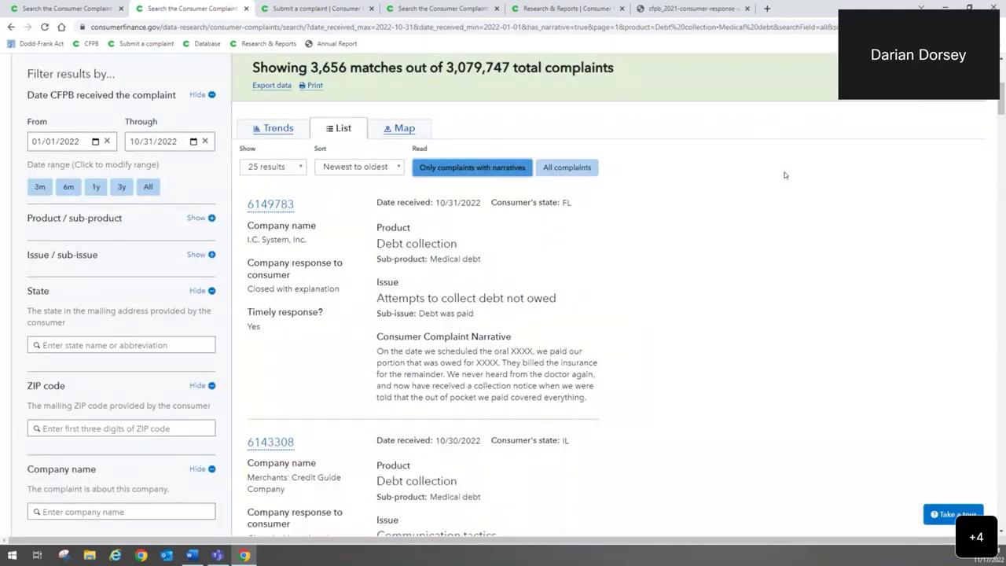
scroll(379, 140, up, 1)
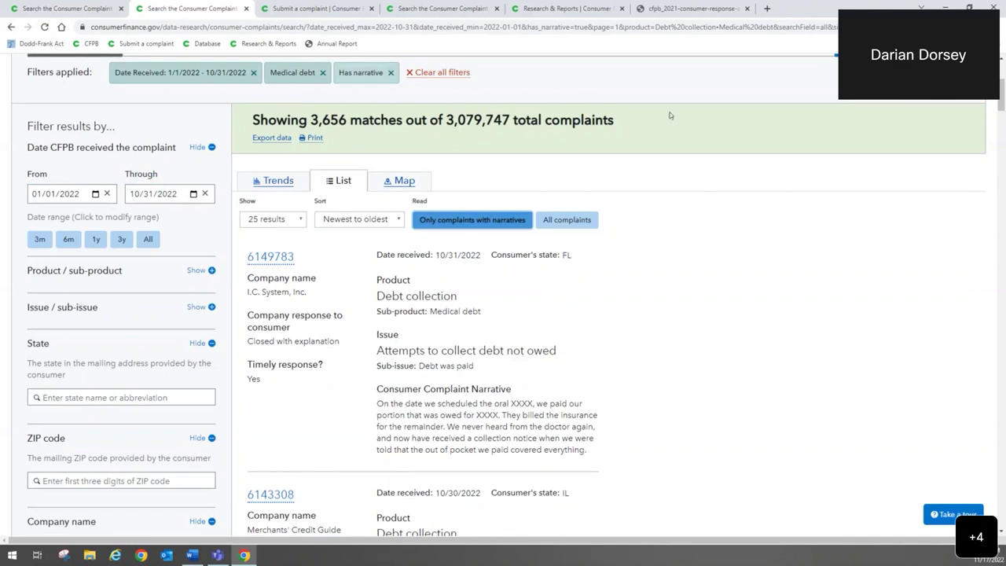
scroll(661, 394, down, 1)
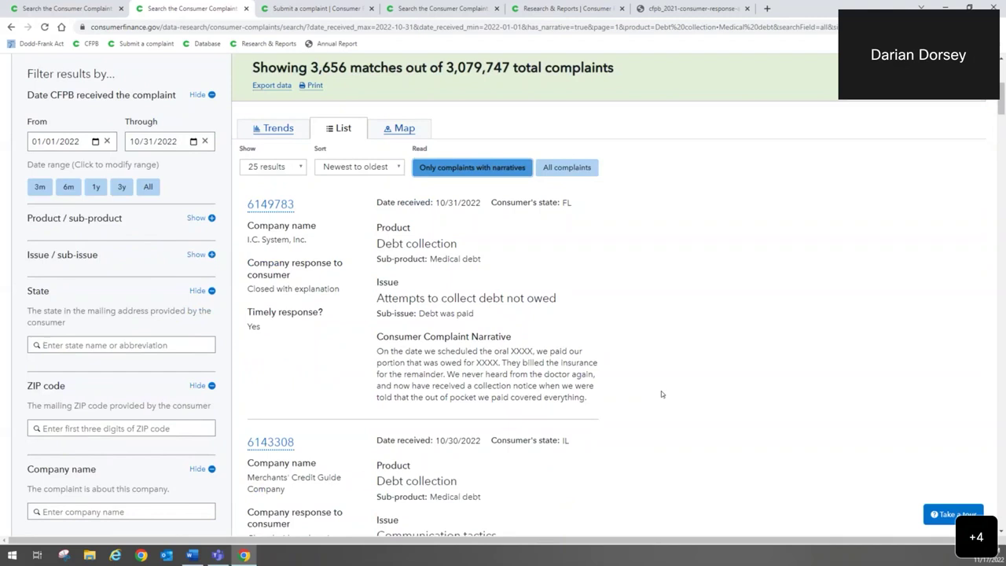
Read the consumer complaint narratives of the first medical debt complaints in the list.
scroll(661, 392, down, 2)
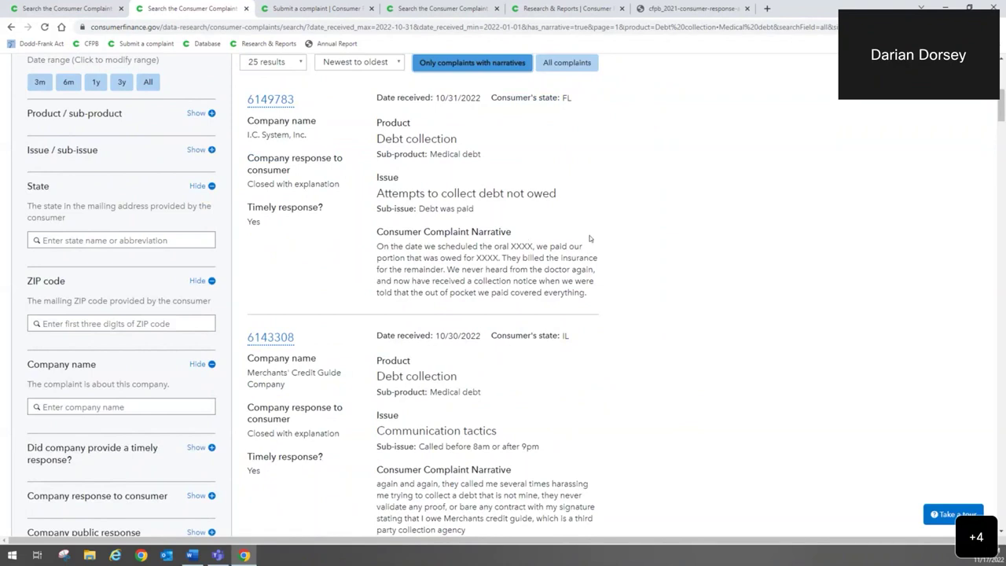
scroll(642, 253, down, 1)
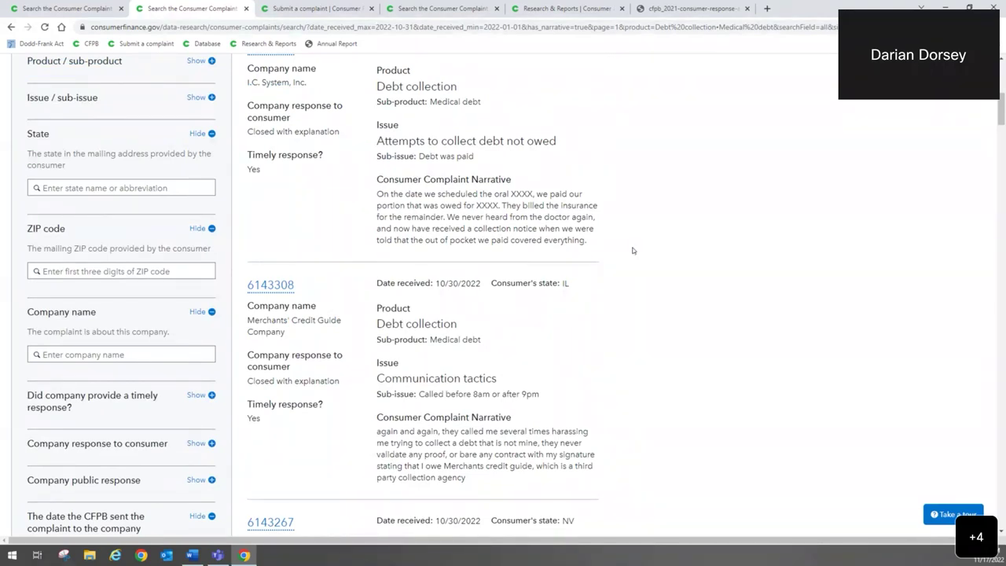
scroll(632, 251, up, 1)
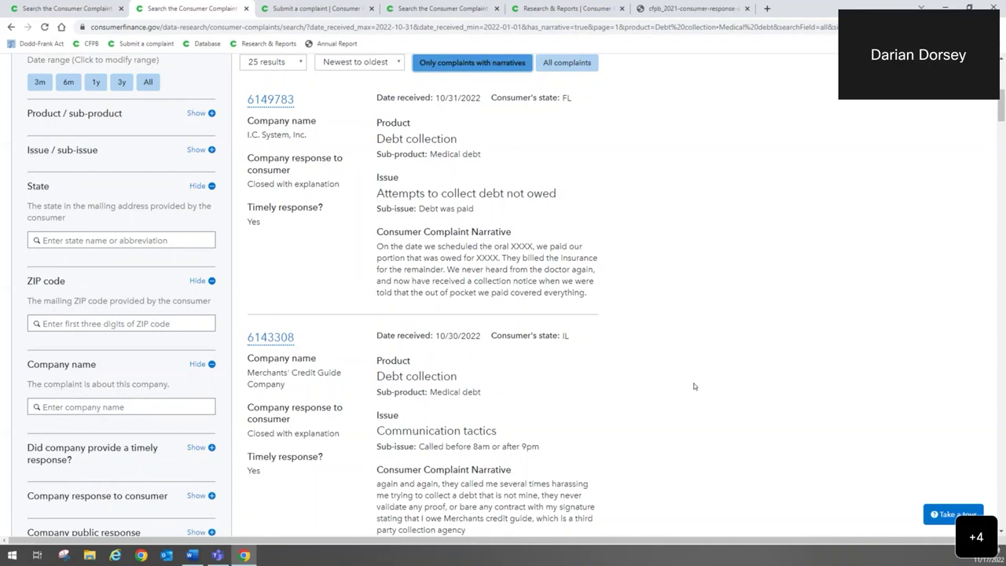
Set up a CSV export of the filtered dataset, then close the export dialog without starting it.
scroll(694, 386, up, 3)
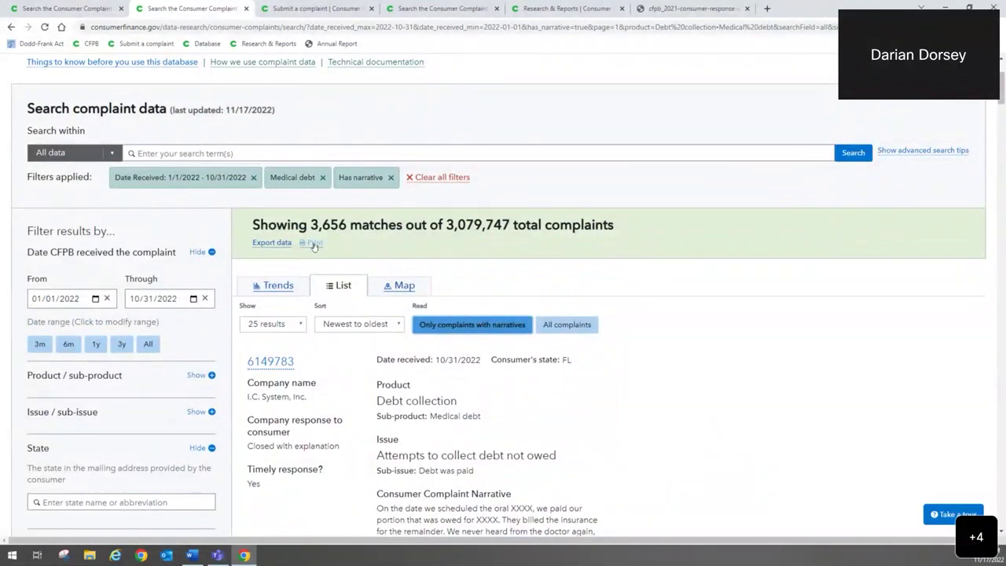
click(271, 243)
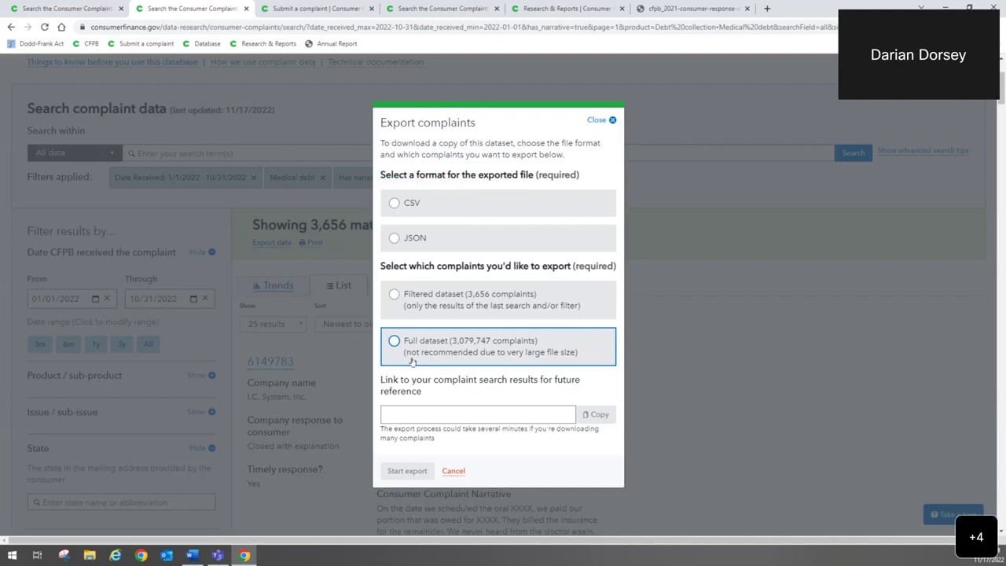
click(445, 301)
click(423, 202)
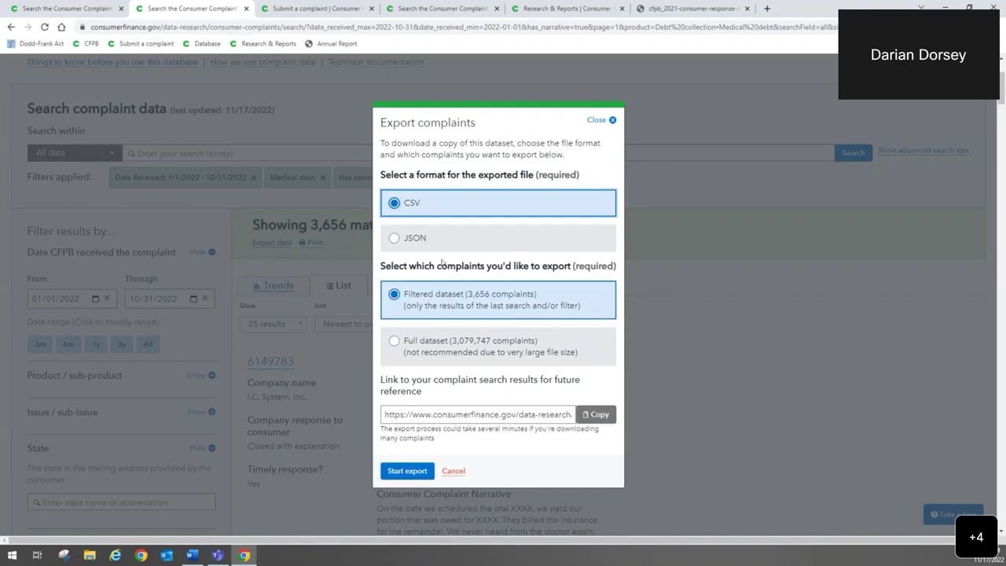
click(445, 414)
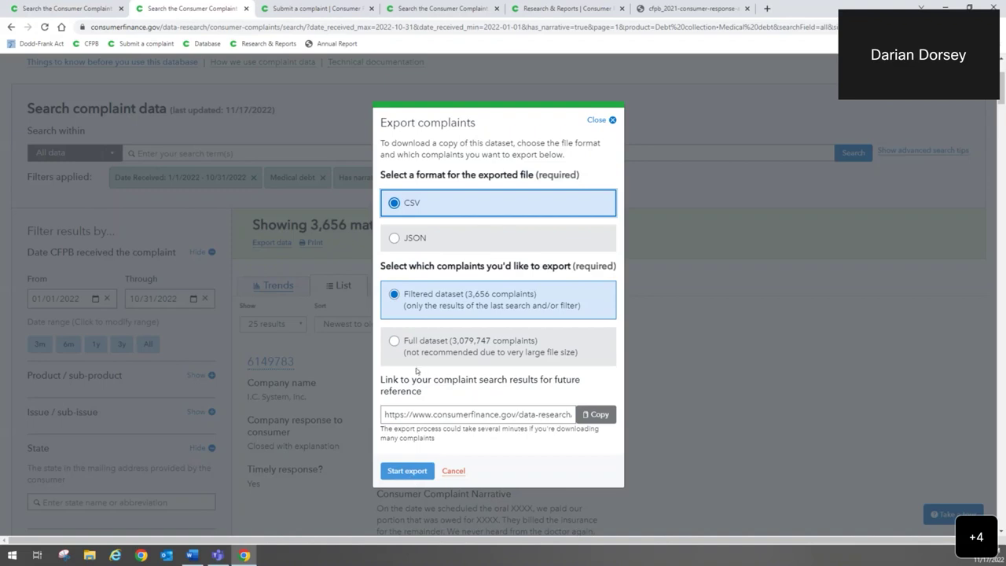
click(613, 122)
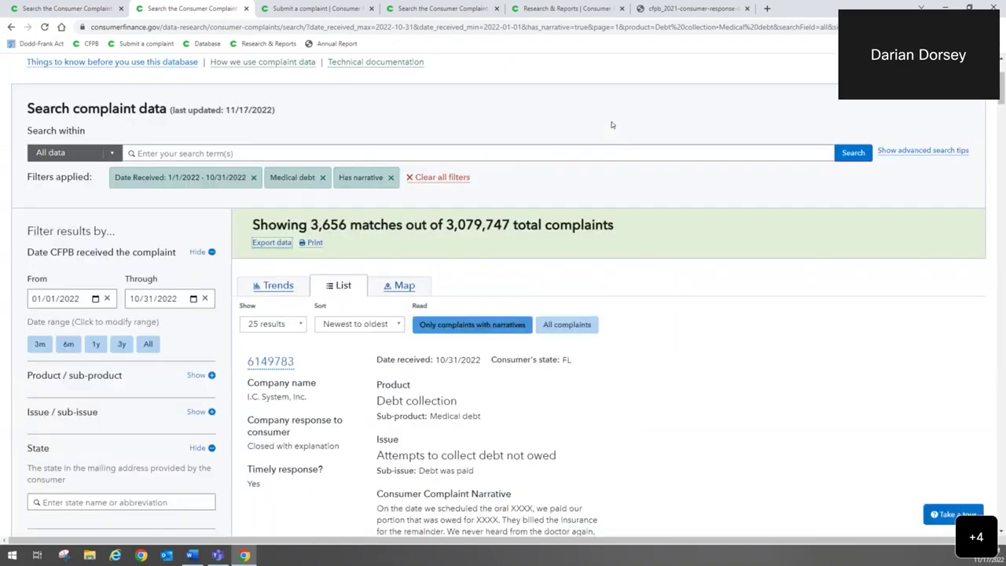
Clear all applied filters, then show the advanced search tips and hide them again.
click(443, 177)
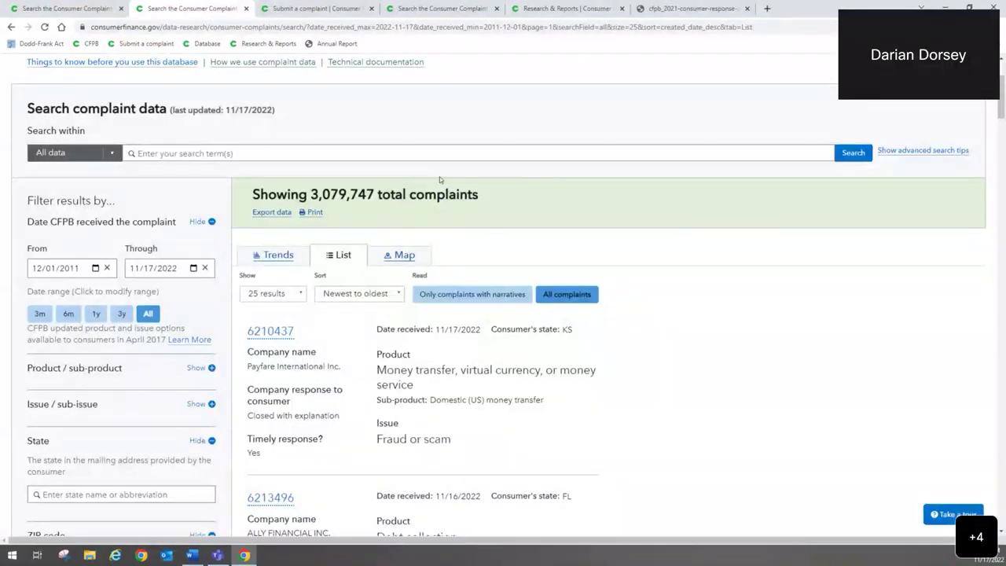
scroll(616, 195, up, 1)
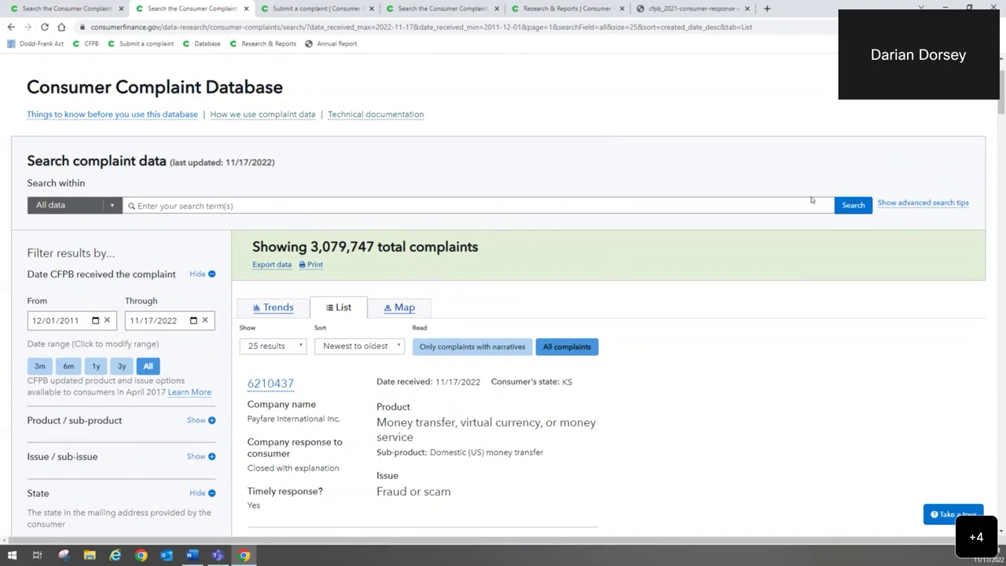
click(898, 204)
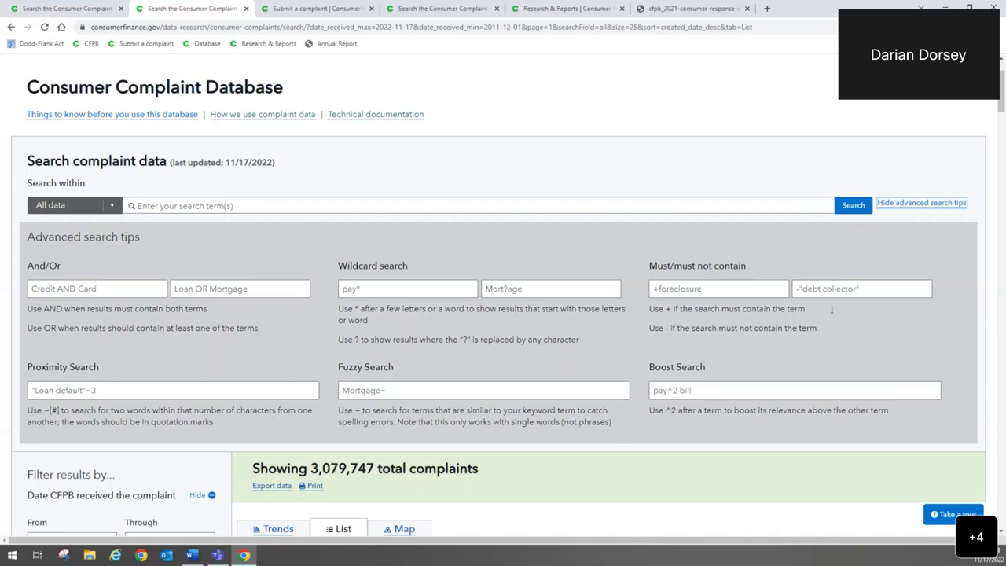
click(921, 203)
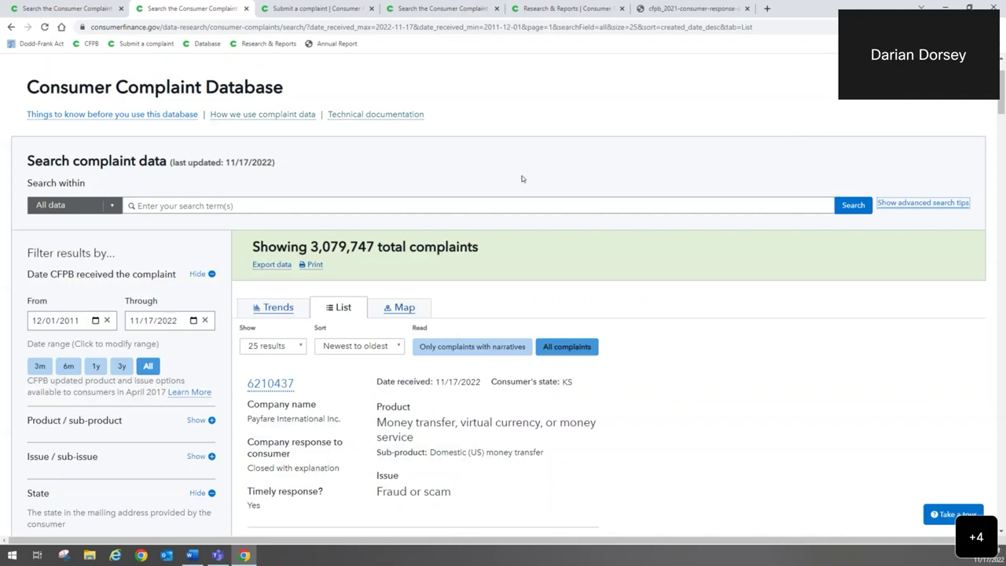
Switch to the trends view and set the start of the date received range to 01/01/2022.
click(272, 311)
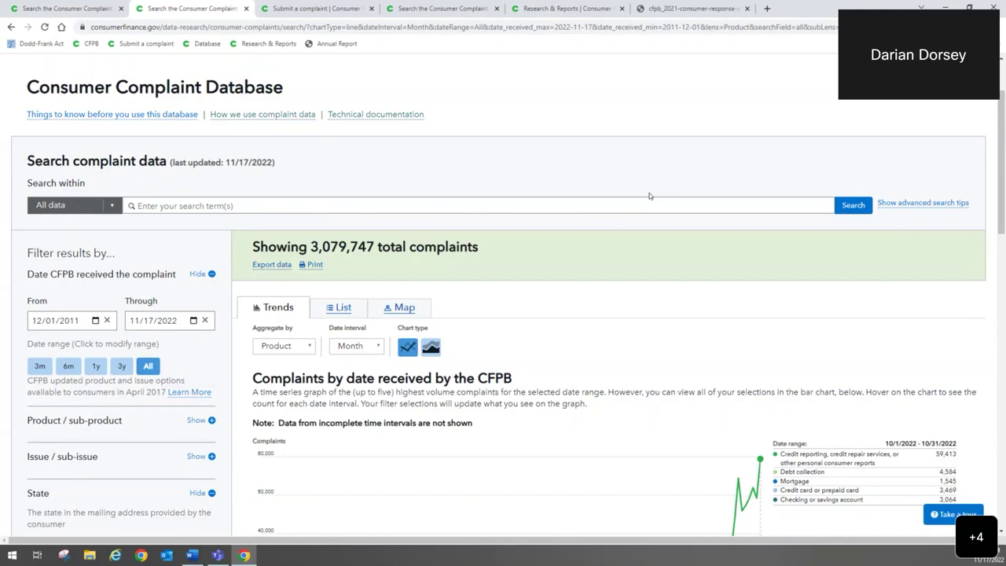
scroll(649, 195, down, 1)
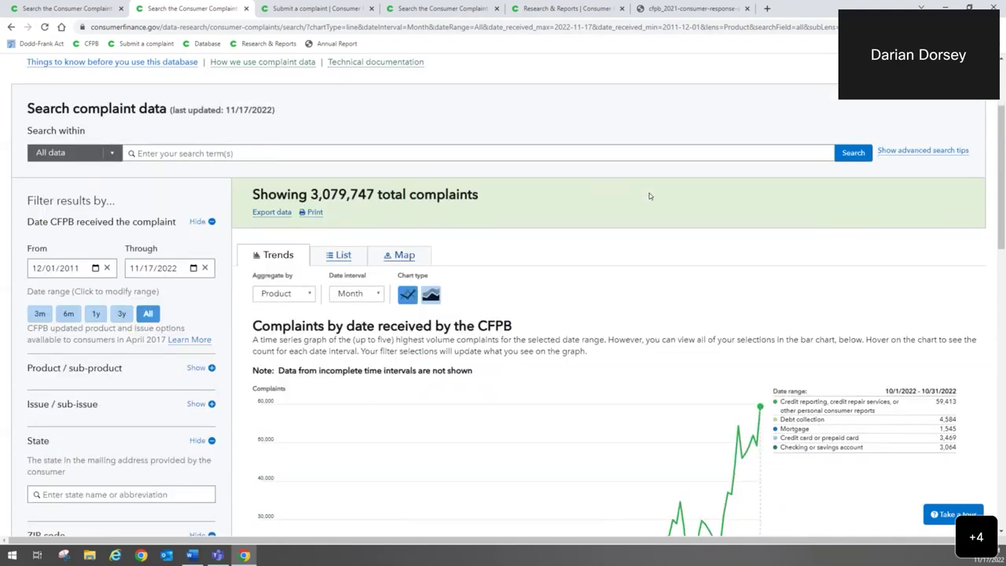
scroll(649, 192, up, 1)
click(55, 323)
key(Tab)
click(171, 336)
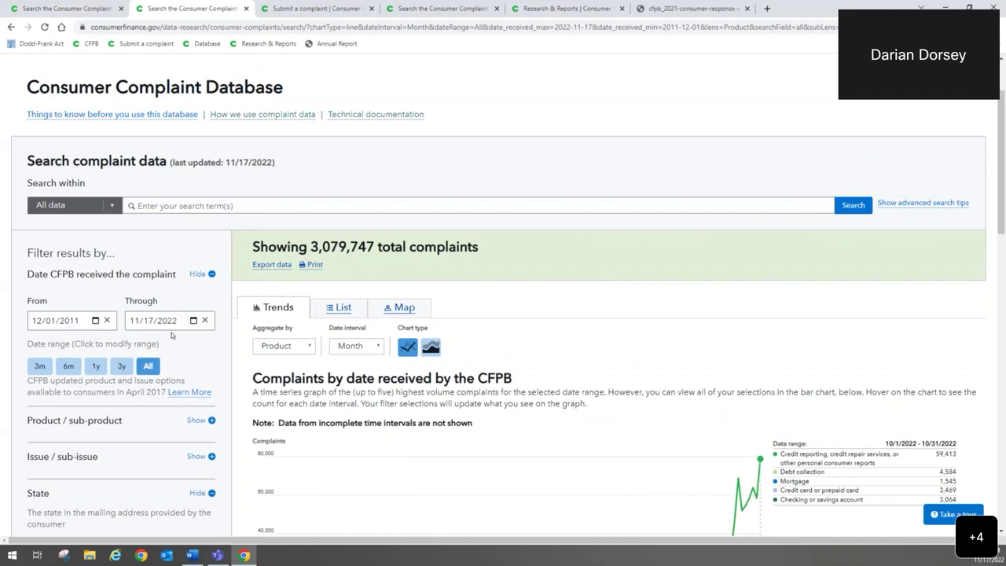
click(38, 321)
text(1/)
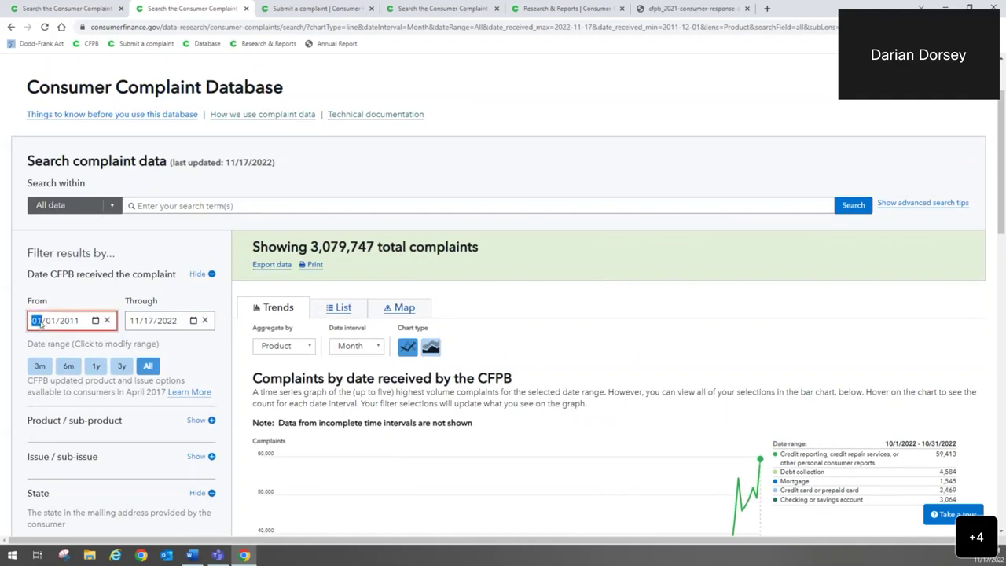
text(22)
key(shift+Tab)
text(012022)
Set the end of the date received range to 10/31/2022.
click(135, 320)
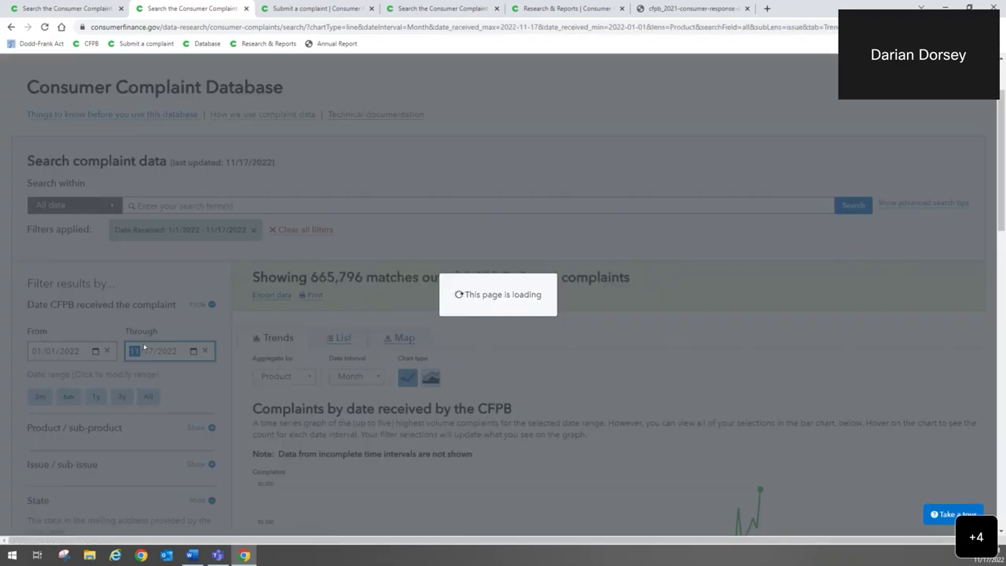
text(10/)
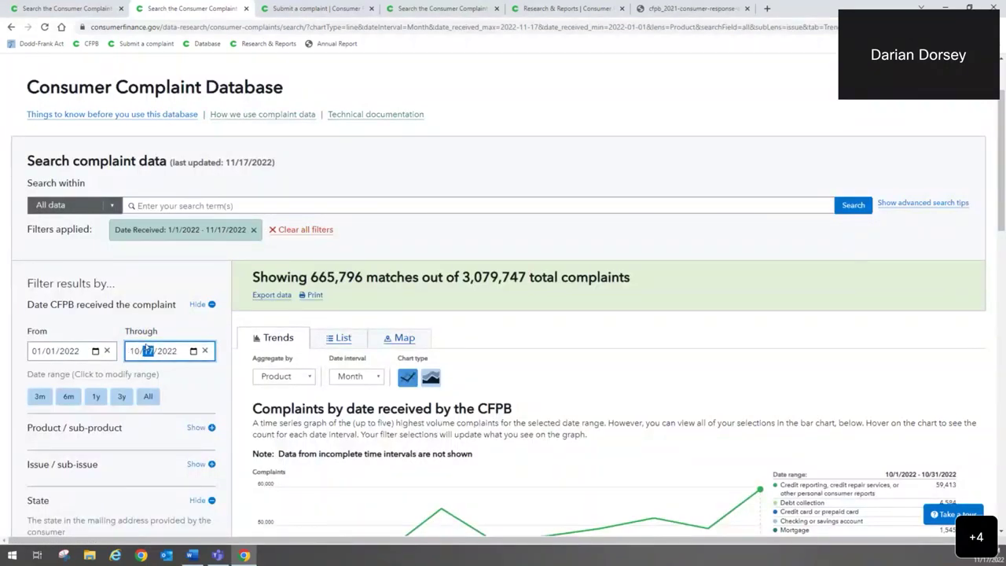
text(17)
click(146, 348)
text(31)
click(209, 383)
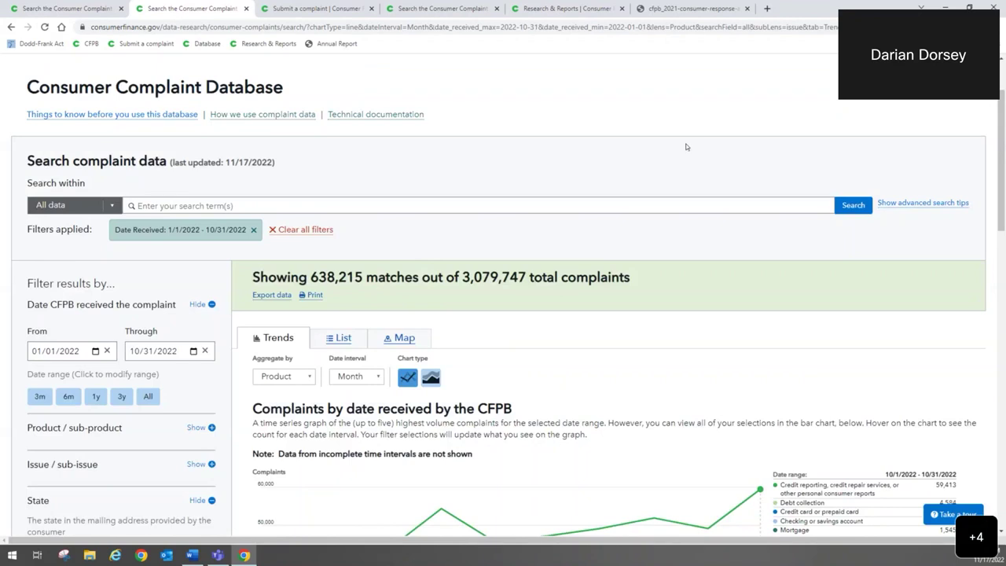
Expand the full product filter list and restrict Vehicle loan or lease to the Loan sub-product.
scroll(685, 147, down, 1)
click(211, 376)
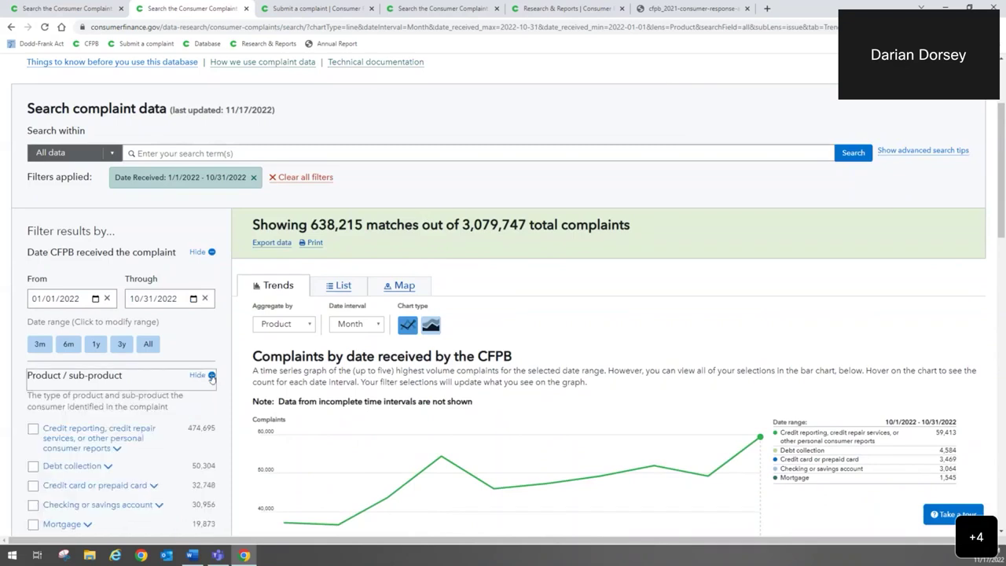
scroll(220, 380, down, 1)
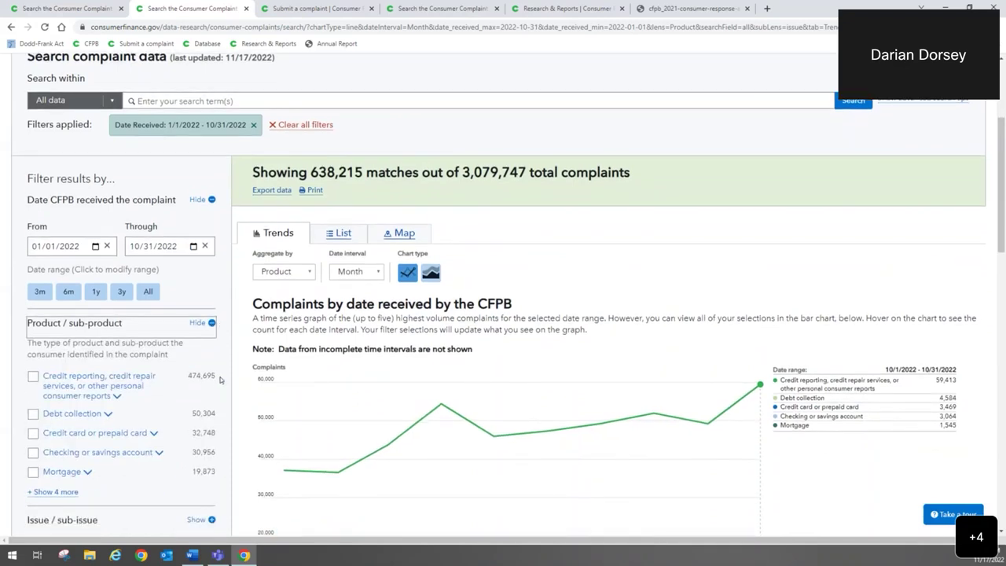
scroll(220, 380, down, 1)
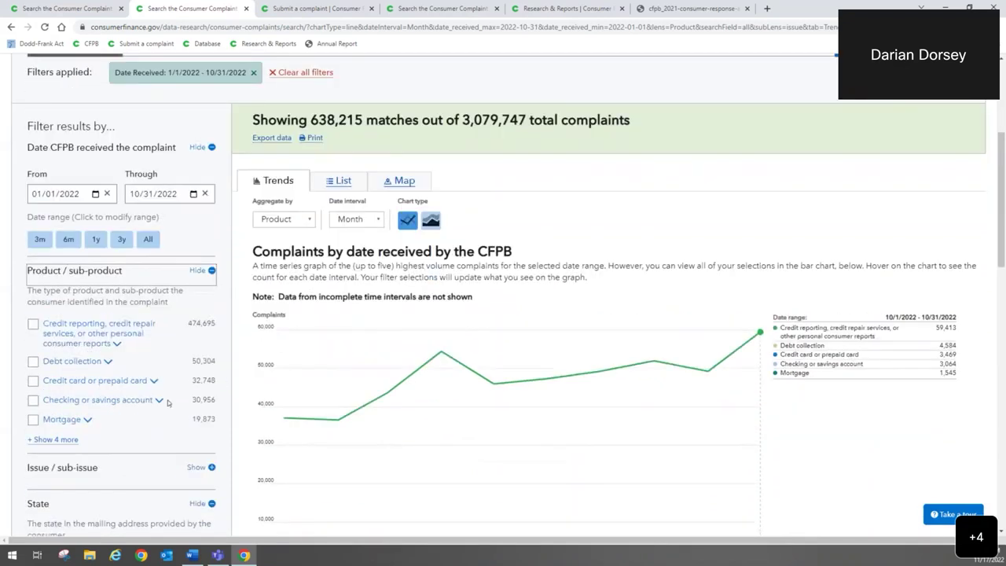
click(68, 440)
scroll(97, 169, down, 2)
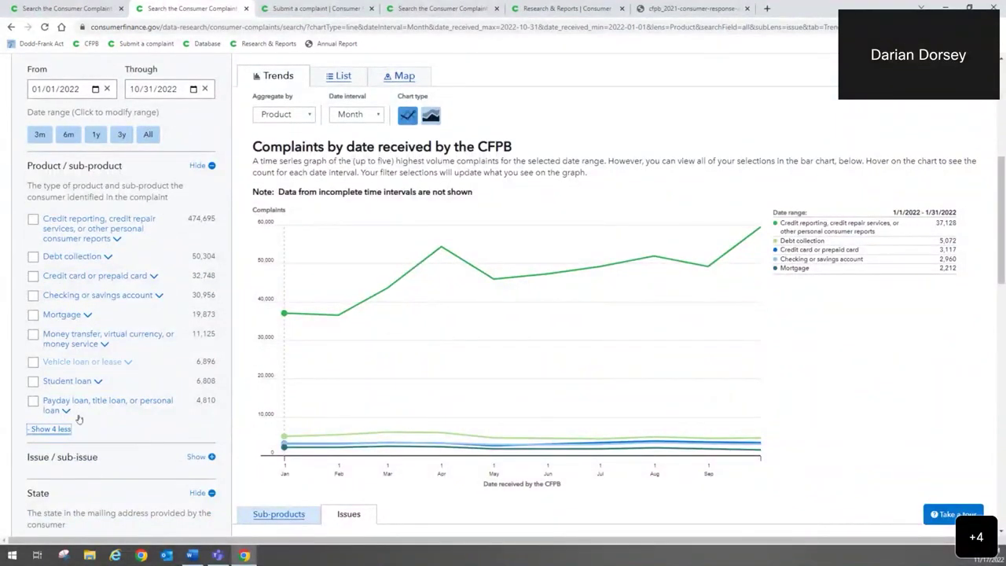
click(128, 363)
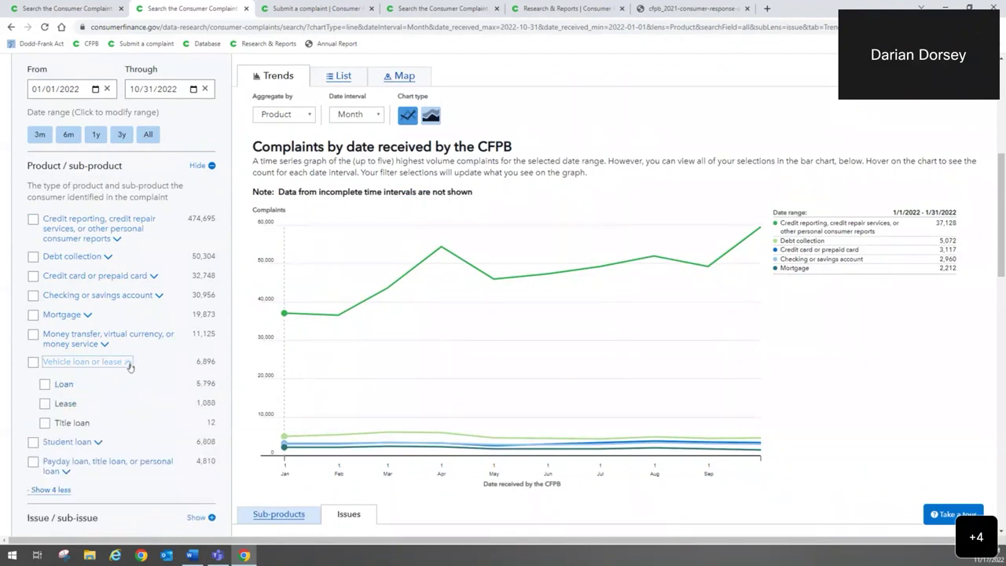
click(44, 384)
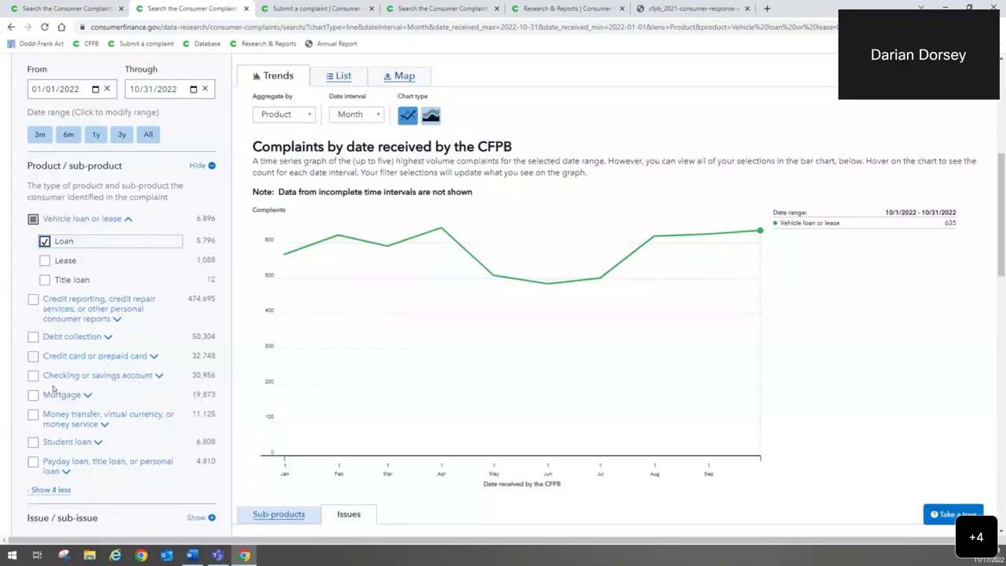
Show the advanced search tips and search all data for the wildcard term repossess*.
scroll(232, 316, up, 1)
scroll(232, 316, up, 1)
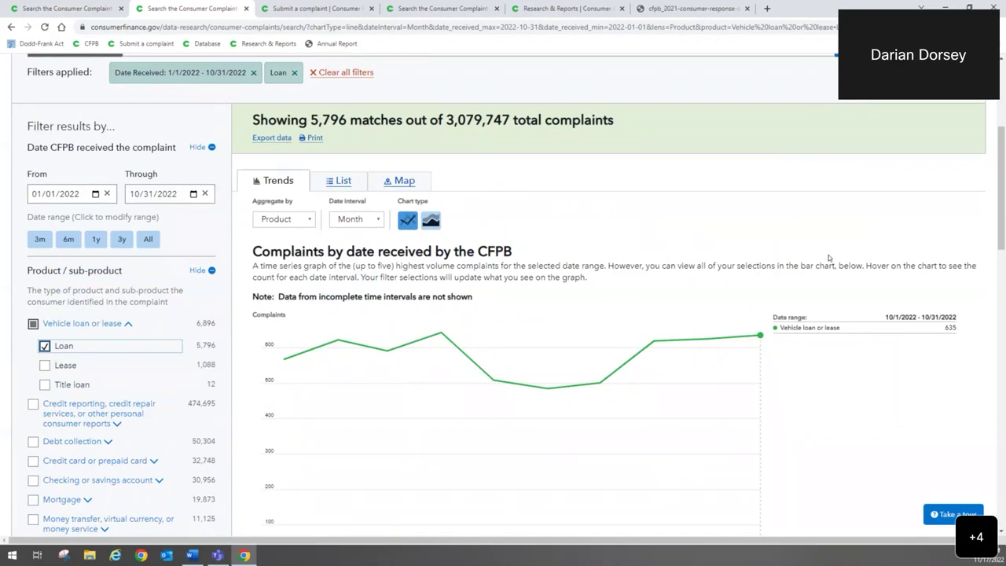
scroll(828, 254, up, 2)
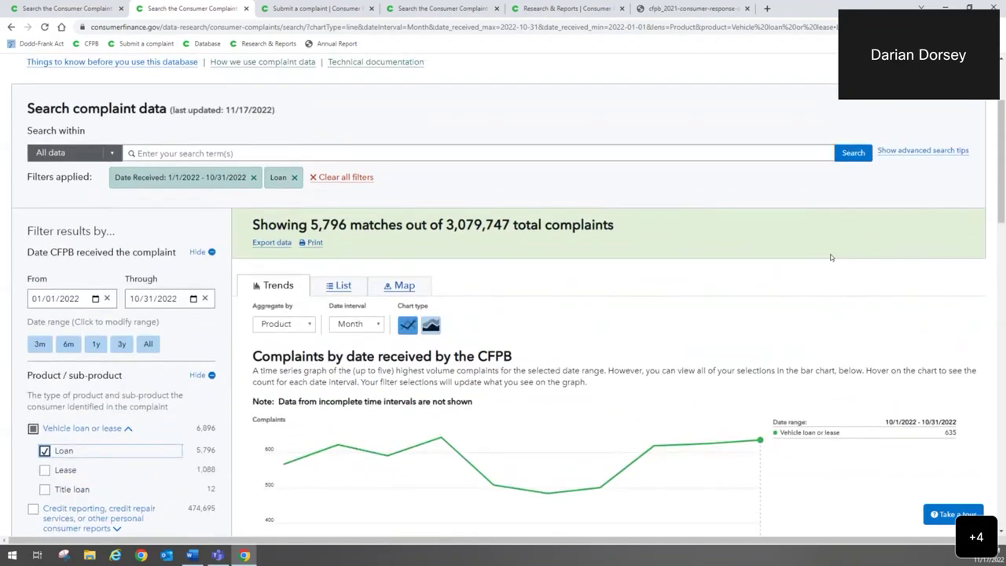
click(515, 154)
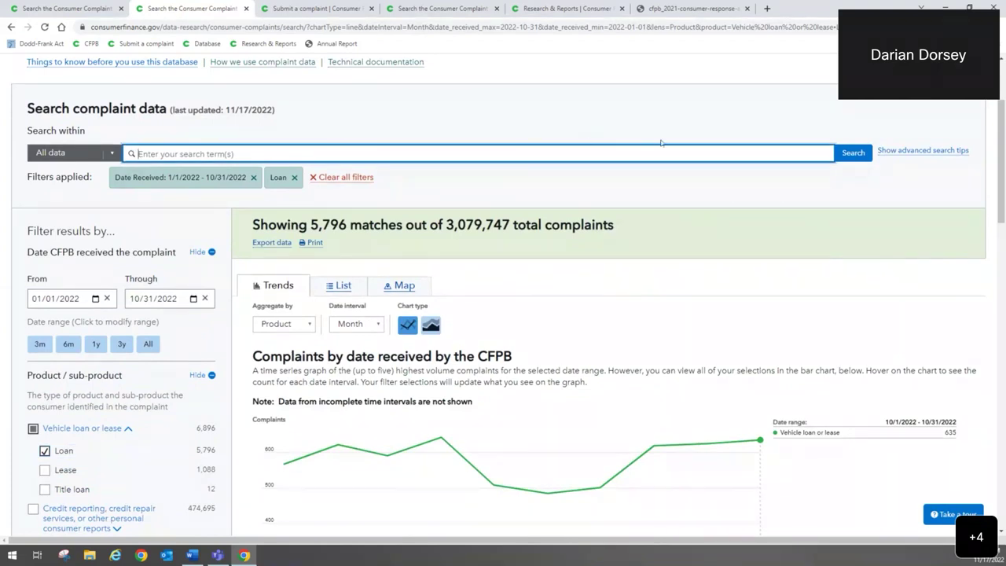
click(931, 151)
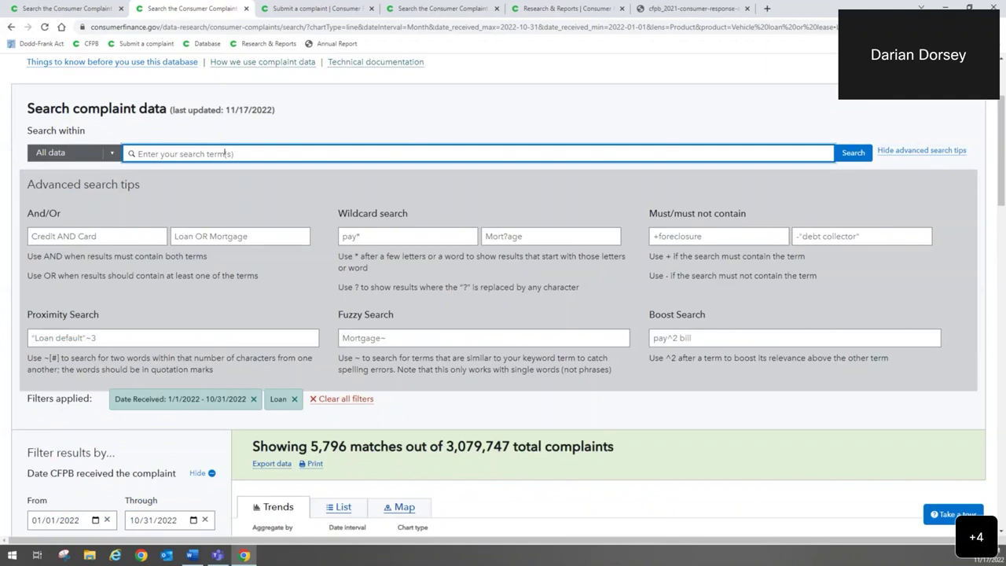
text(repr)
text(ossess)
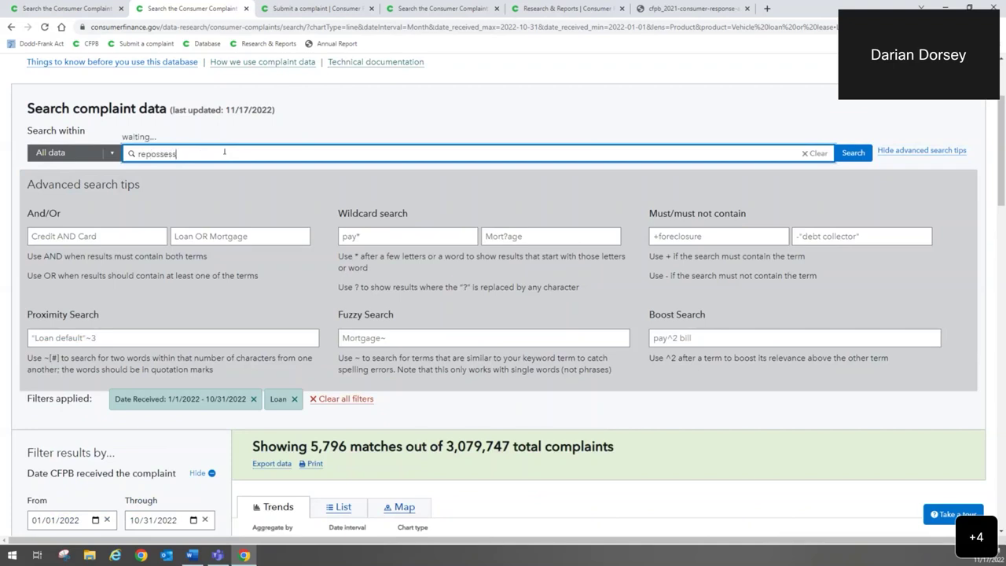
text(*)
click(853, 152)
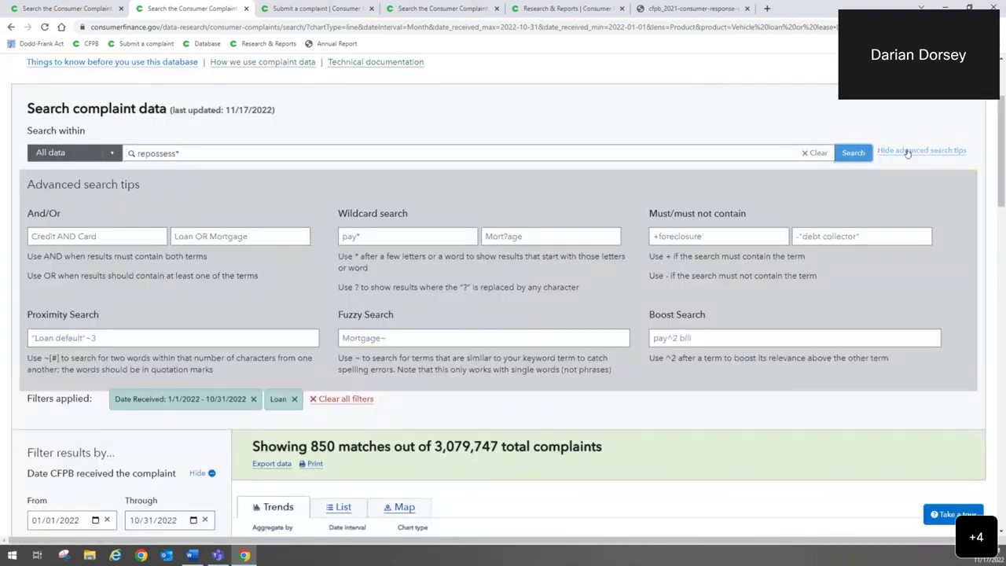
Hide the advanced search tips and examine the trends graph for the matching vehicle loan complaints.
click(907, 151)
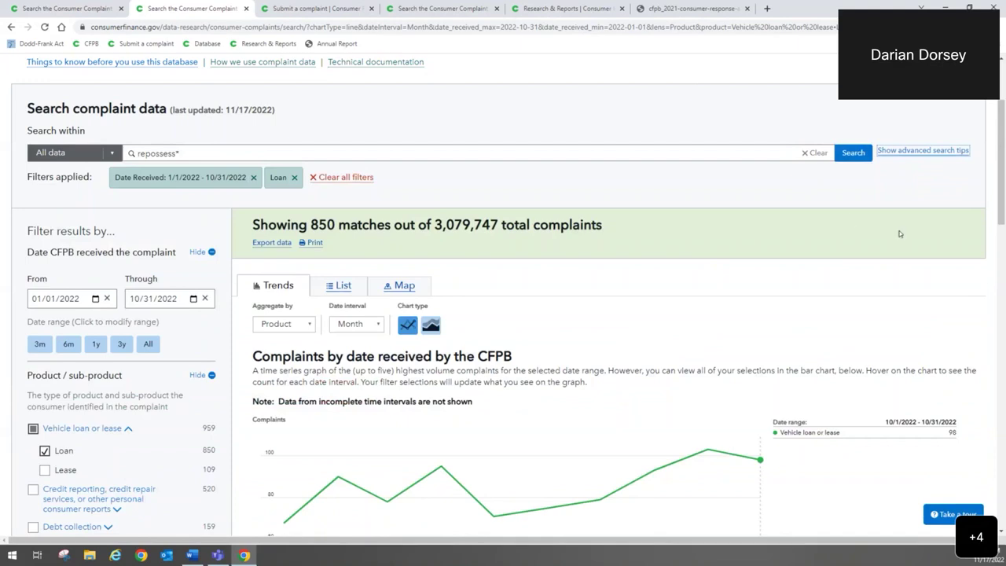
scroll(899, 233, down, 1)
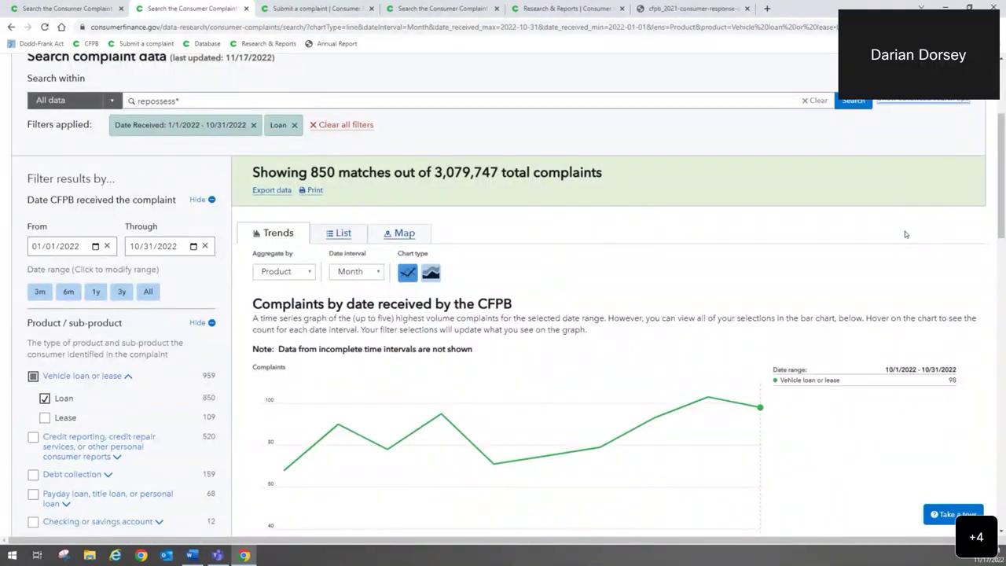
scroll(907, 231, down, 1)
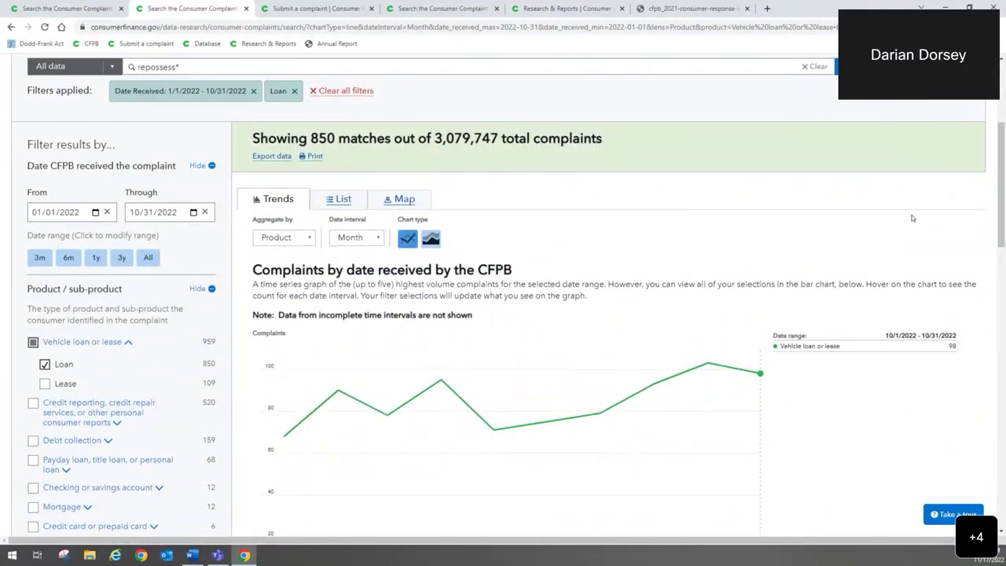
scroll(974, 196, down, 1)
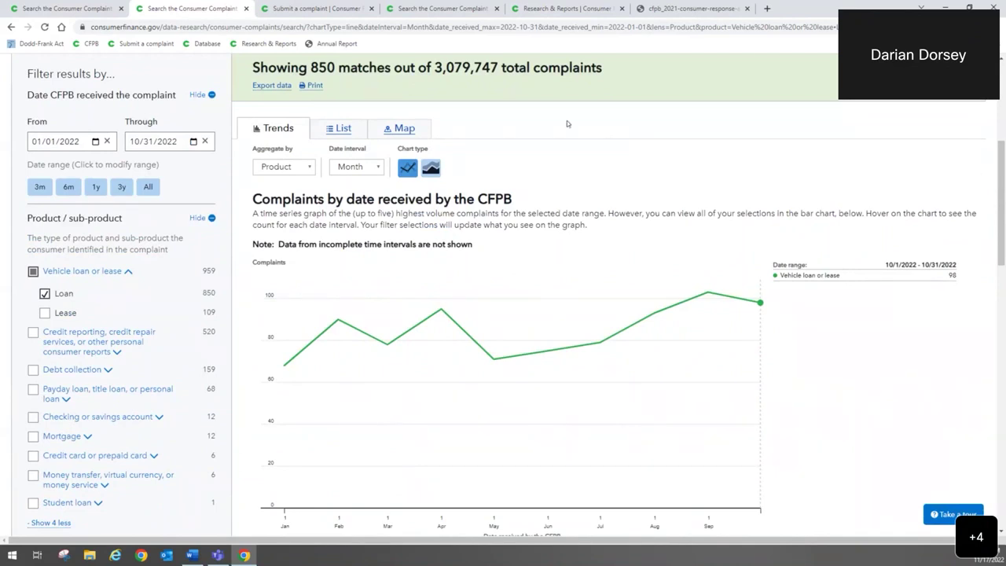
Show the matching vehicle loan complaints as a list and restrict it to only complaints with narratives.
click(344, 130)
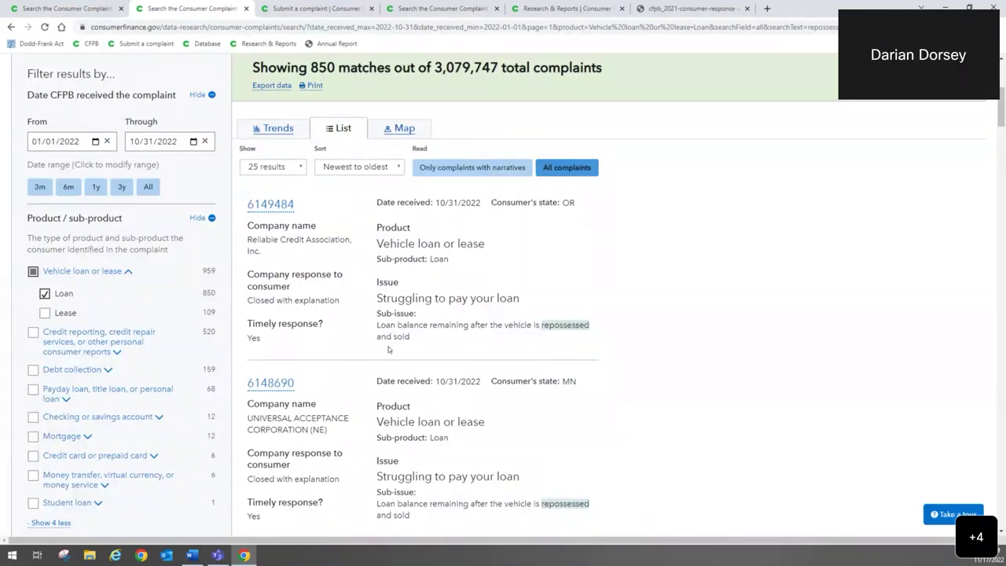
click(476, 168)
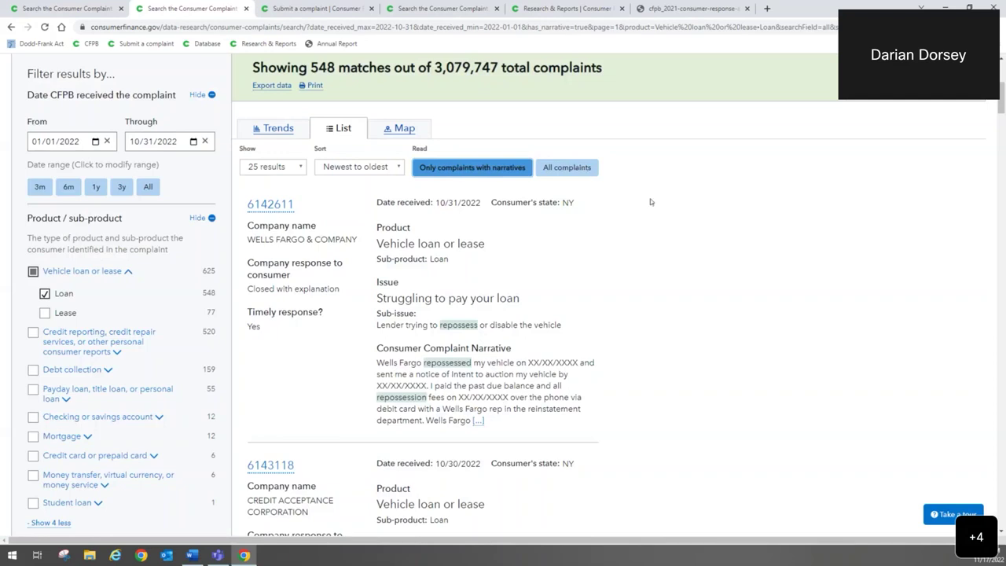
Remove the Has narrative and Loan filters and clear the repossess* search term, keeping the date filter.
scroll(644, 307, up, 2)
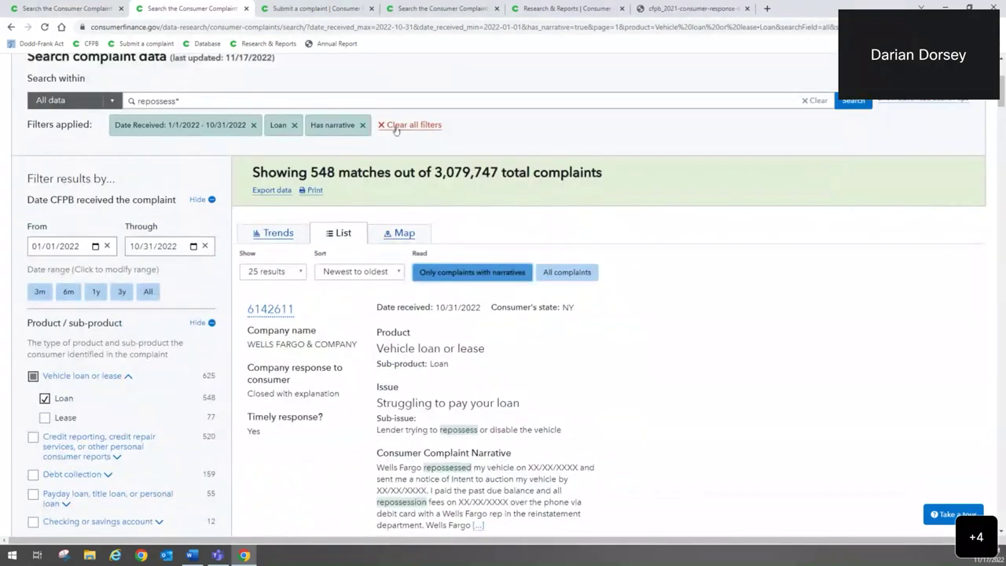
click(363, 125)
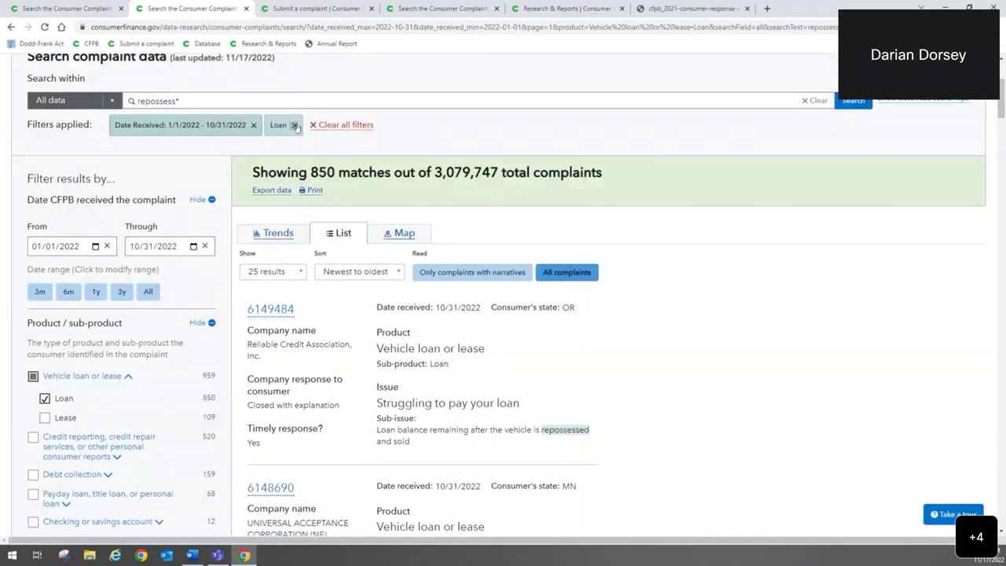
click(295, 125)
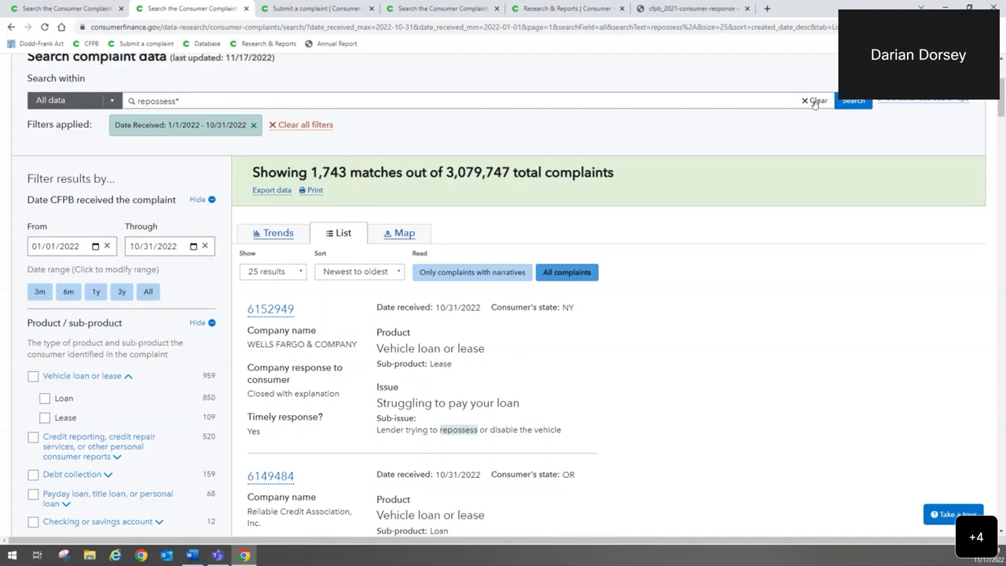
click(814, 101)
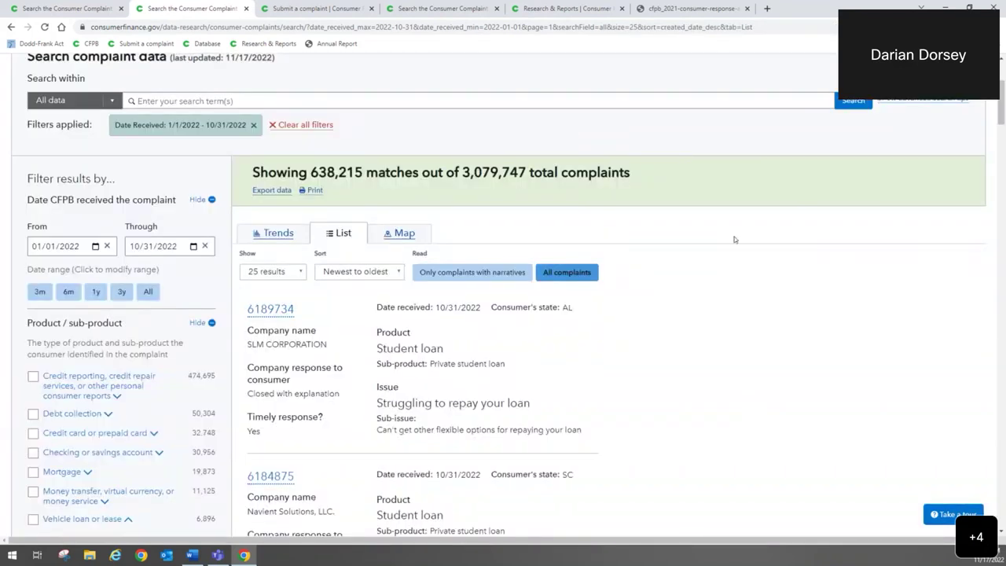
key(alt+Tab)
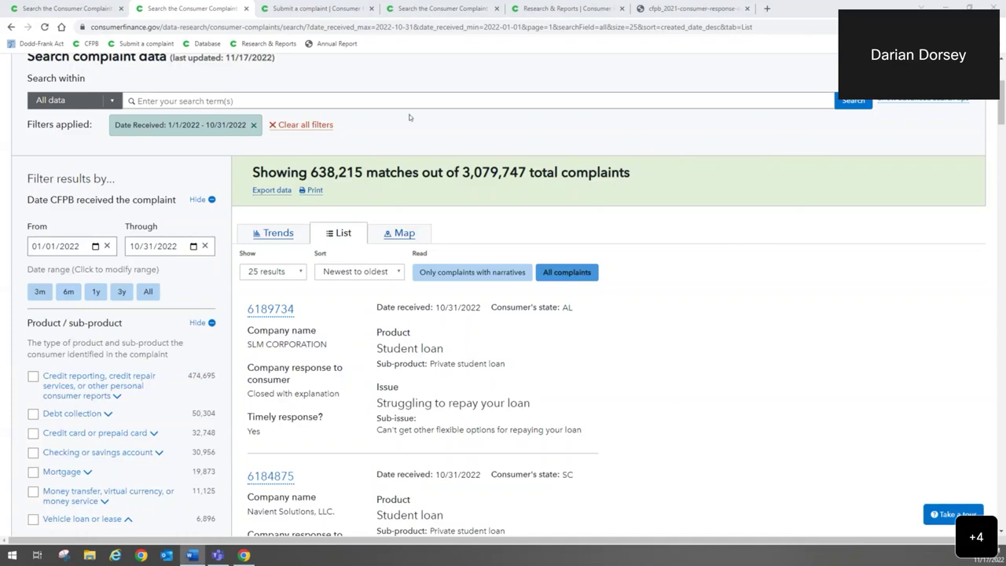
Collapse the date received, product, issue and state filter sections.
click(211, 323)
click(211, 201)
click(212, 308)
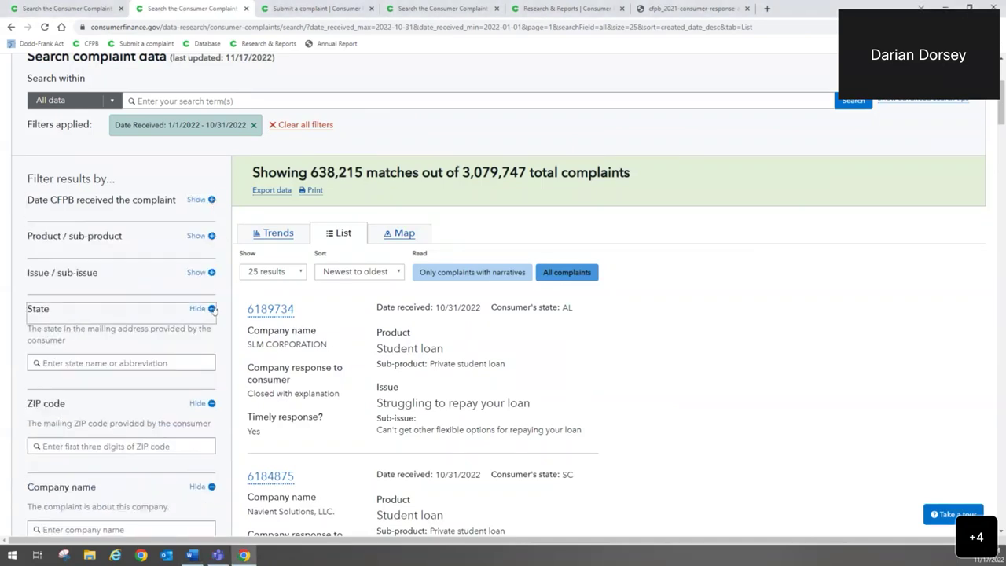
Filter the complaints by the company name EdFinancial Services.
scroll(180, 353, down, 2)
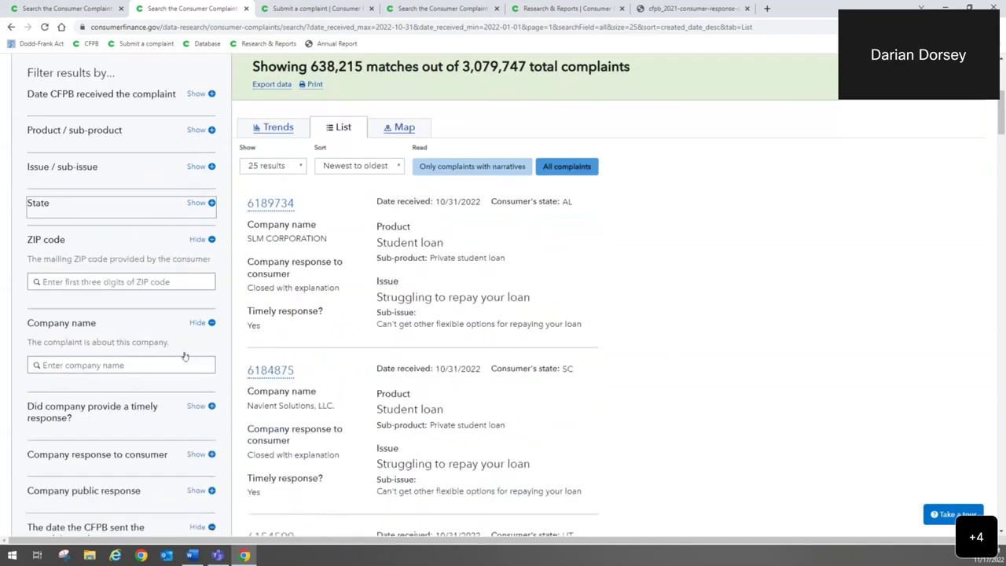
click(154, 315)
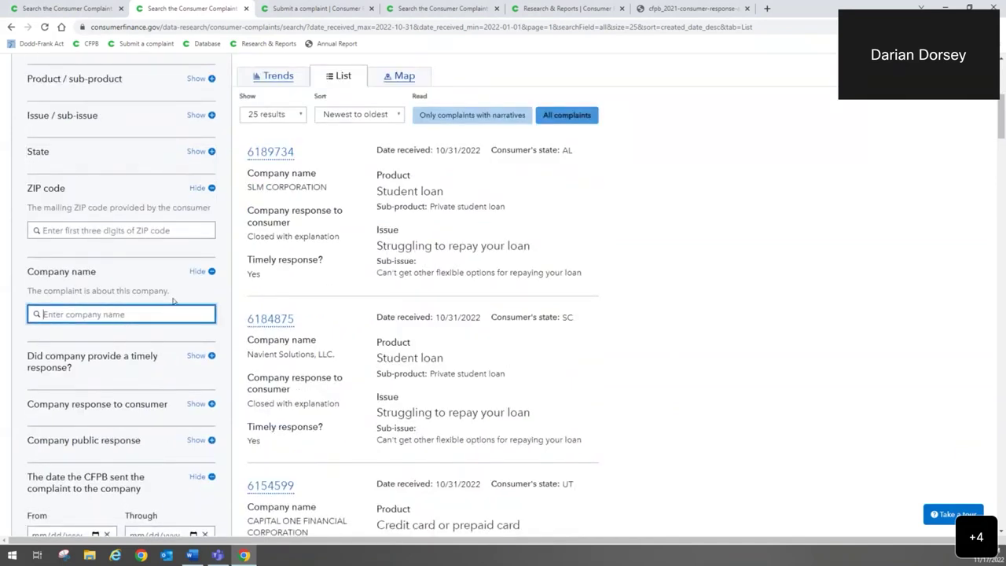
text(edfina)
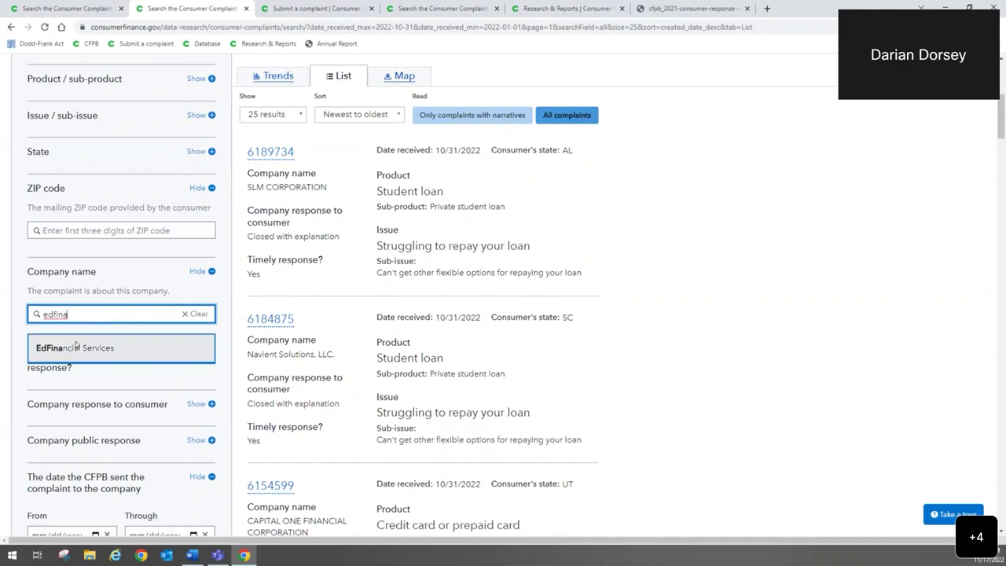
click(76, 347)
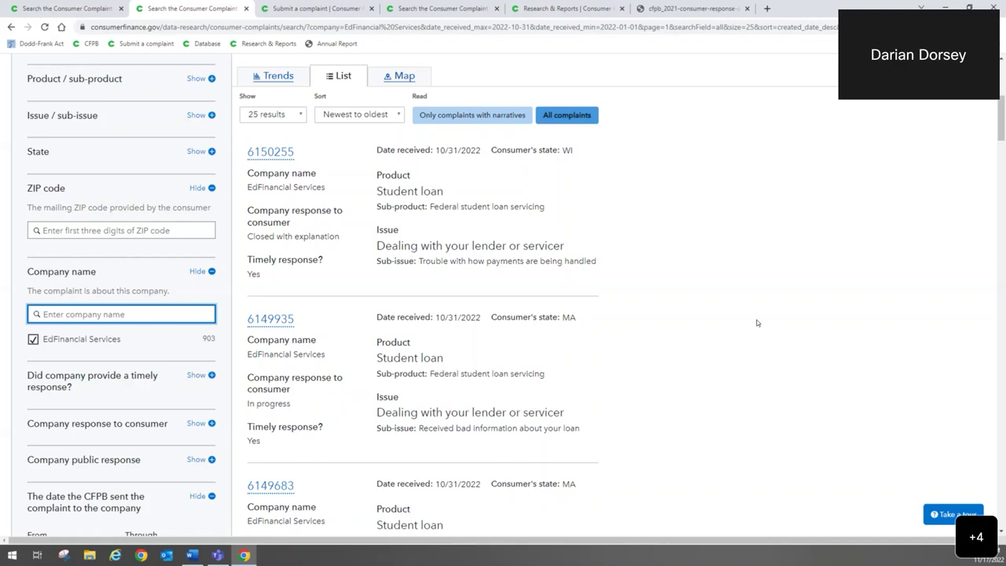
Add TRANSUNION INTERMEDIATE HOLDINGS, INC. to the company name filter and remove EdFinancial Services from it.
scroll(757, 323, up, 2)
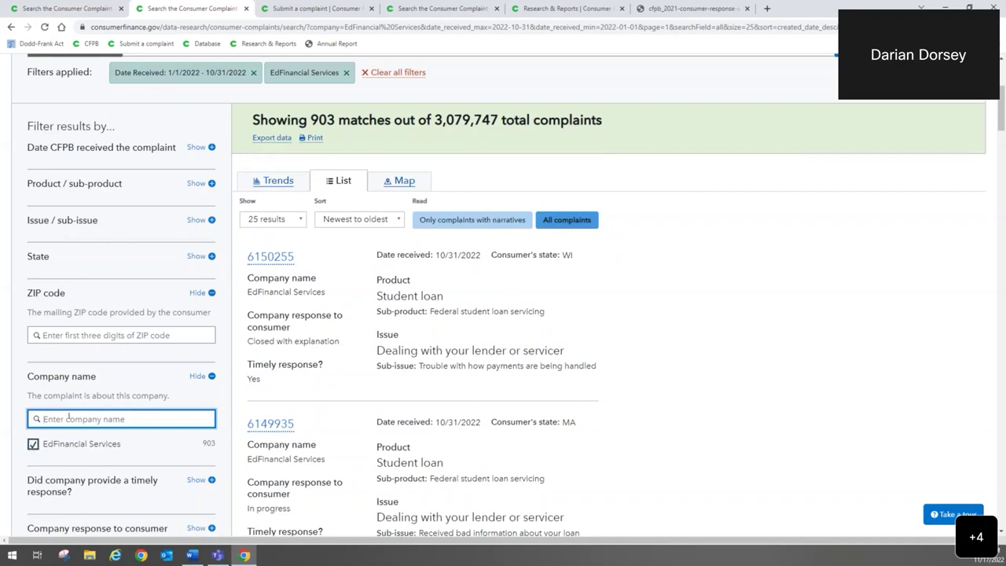
text(trans)
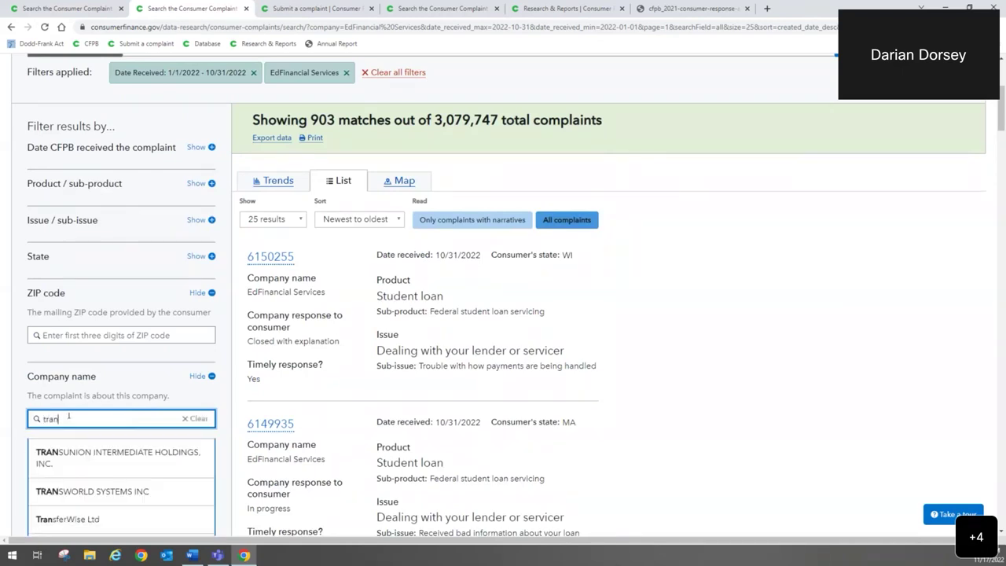
click(122, 451)
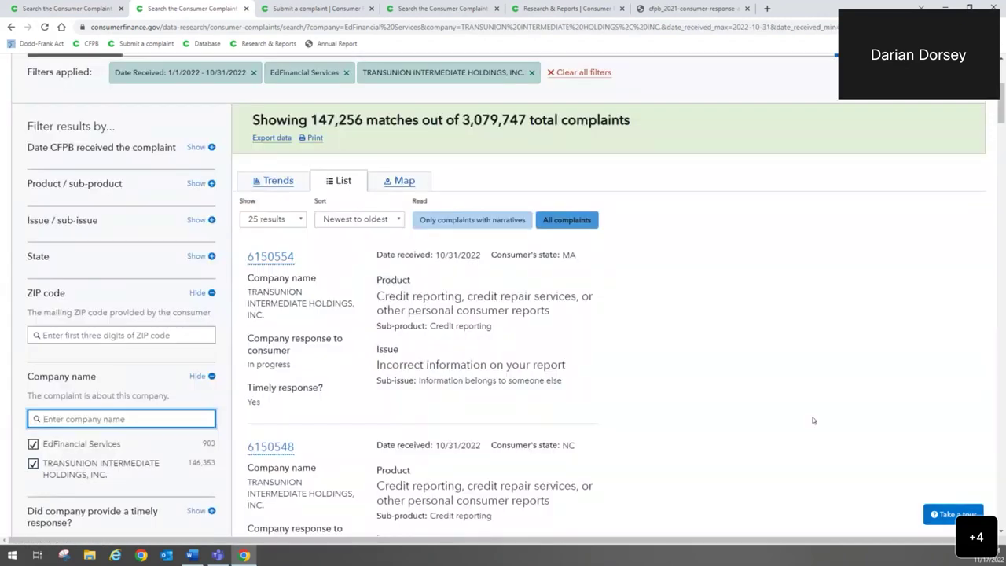
scroll(814, 420, down, 1)
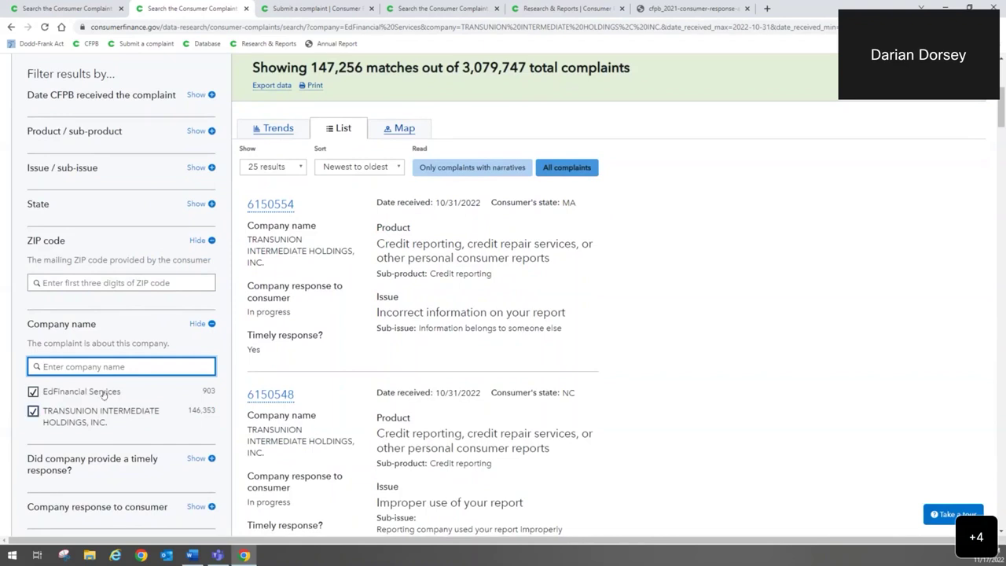
click(33, 391)
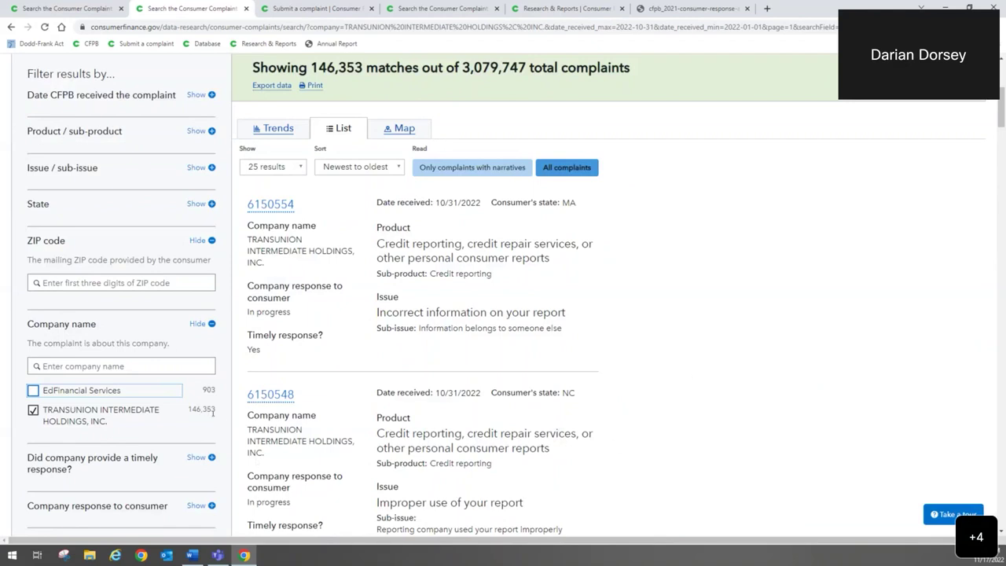
Show the trends for the TransUnion complaints and bring up the issues by product below the graph.
scroll(728, 417, up, 1)
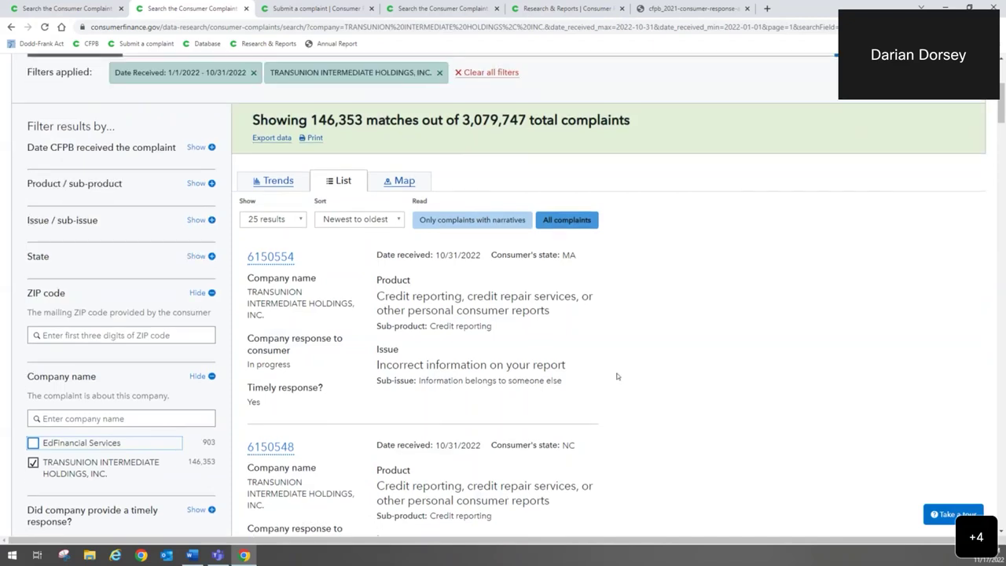
click(291, 187)
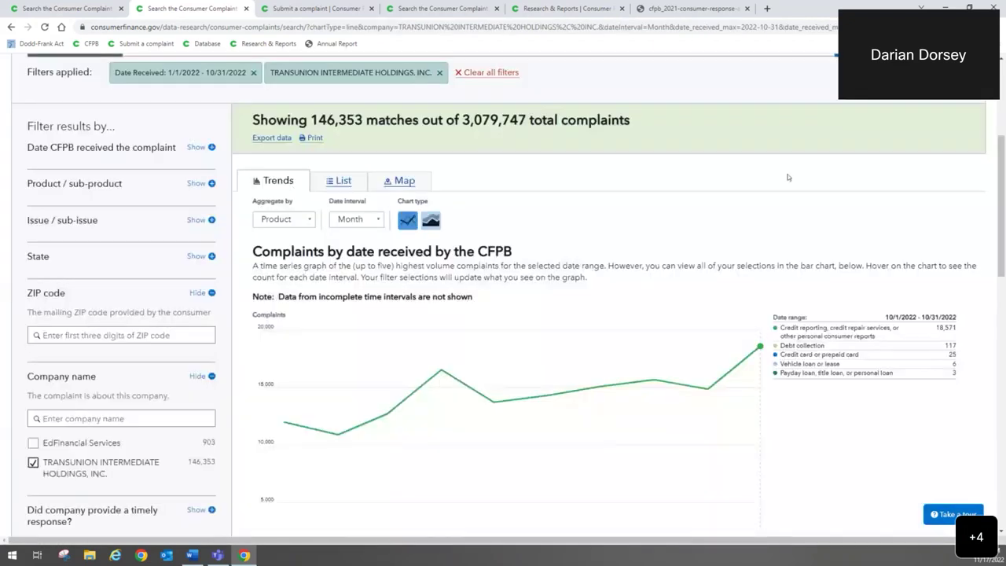
scroll(849, 177, down, 1)
drag(1004, 228, 1004, 343)
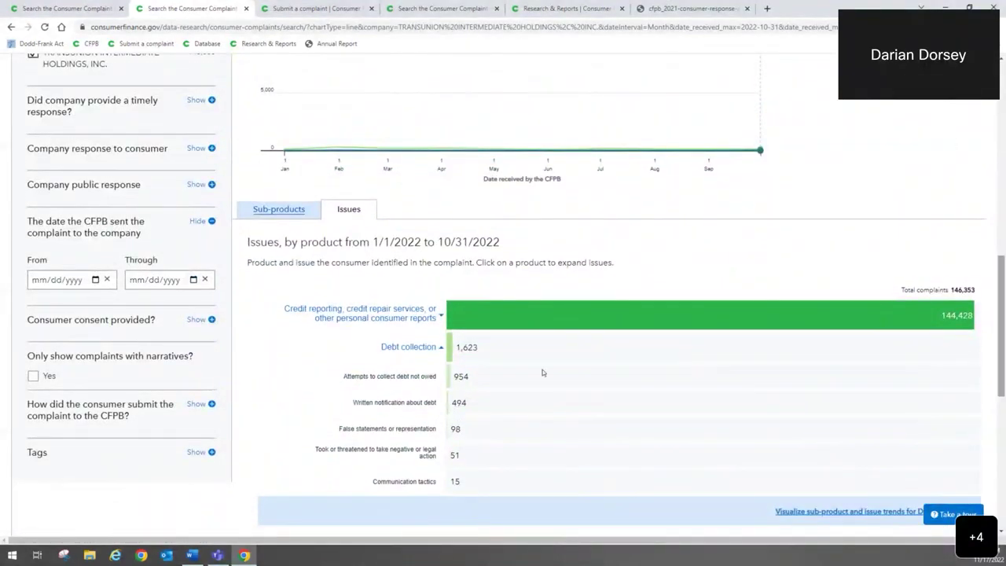
Collapse the Debt collection issues and expand the issues for Credit reporting, credit repair services, or other personal consumer reports.
click(441, 349)
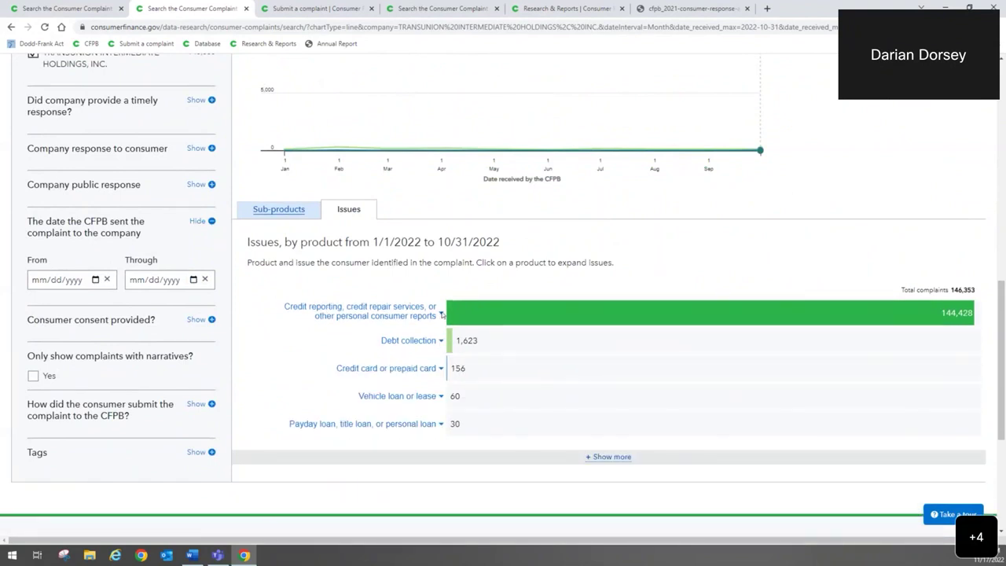
click(440, 314)
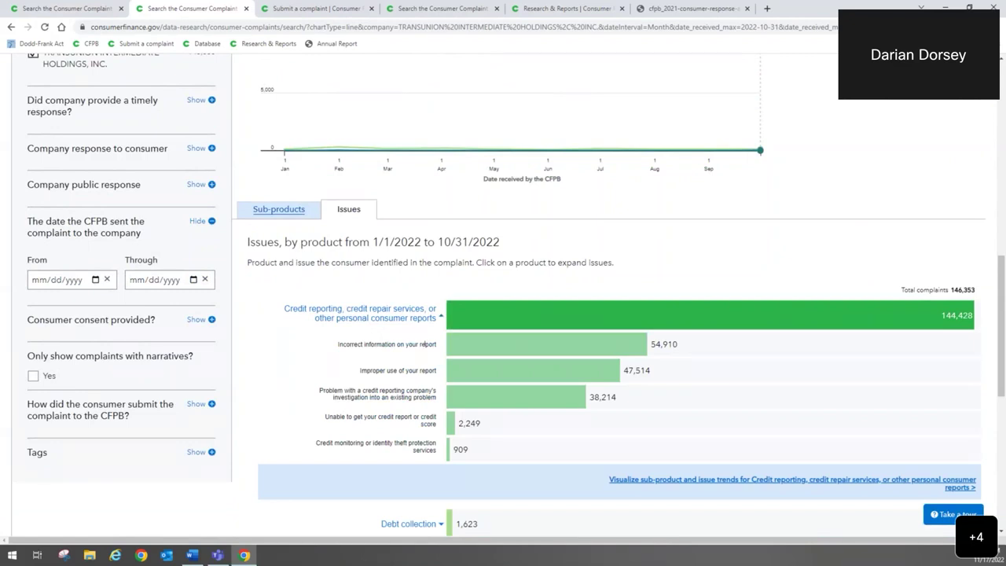
mouse_move(585, 344)
key(alt+Tab)
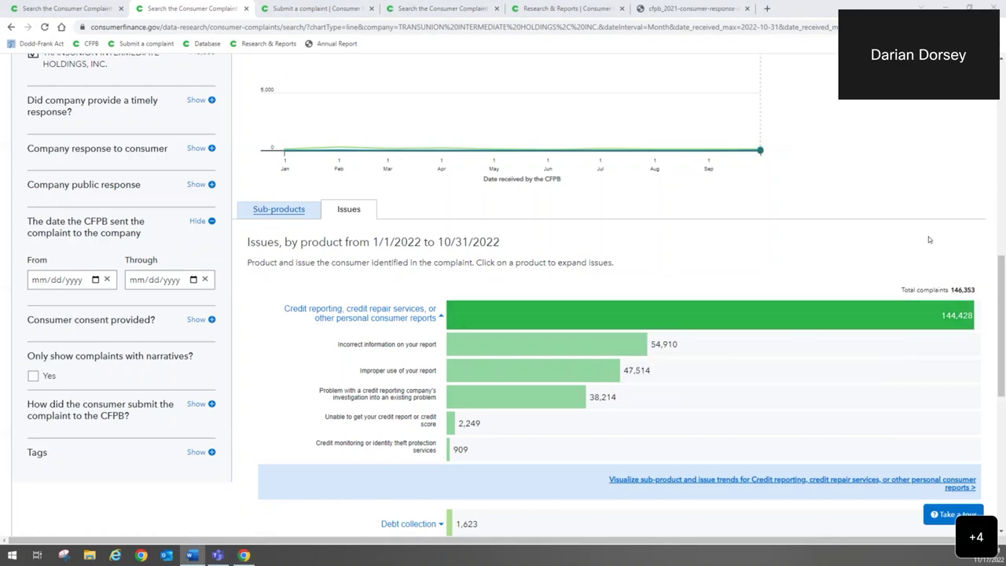
Clear all filters applied to the complaint search.
scroll(928, 239, up, 1)
scroll(929, 239, up, 8)
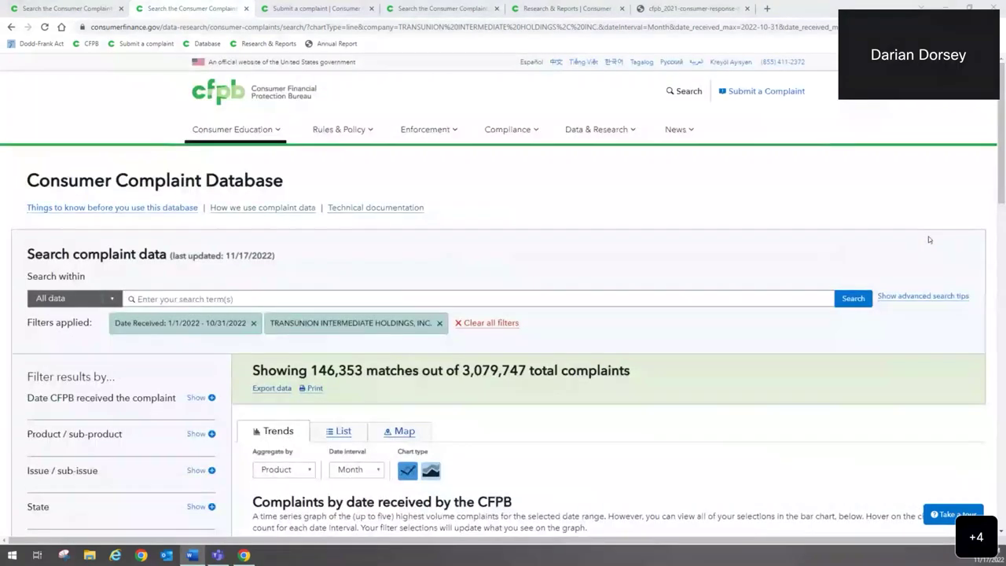
click(509, 322)
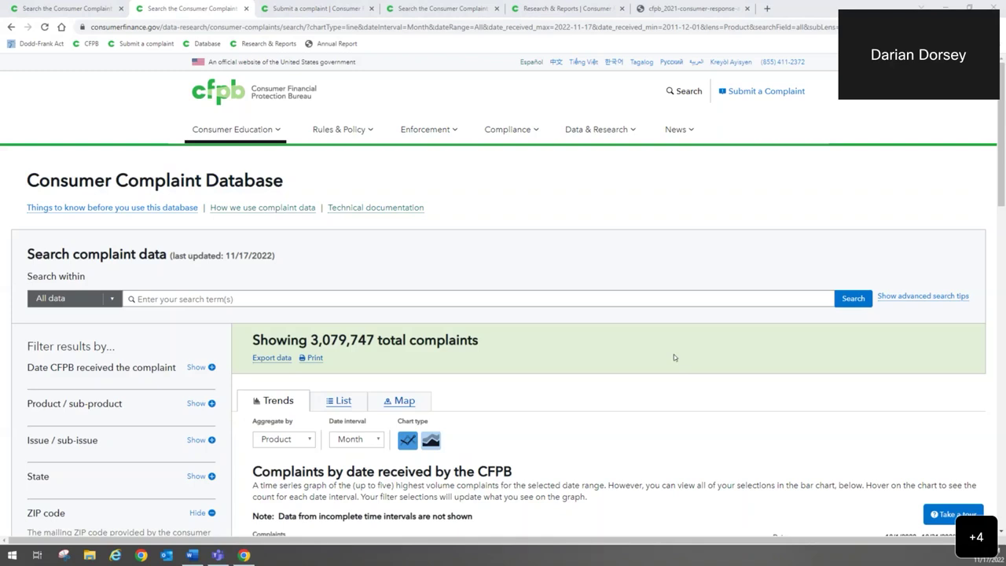
Expand the date received filter, limit it to the 3y range and display the trends as an area chart.
scroll(673, 357, down, 1)
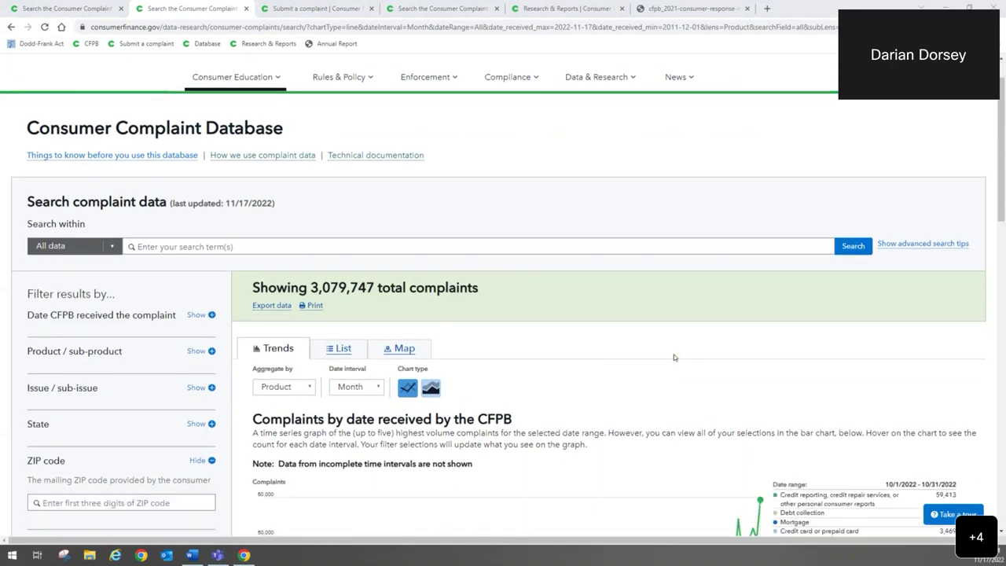
click(211, 315)
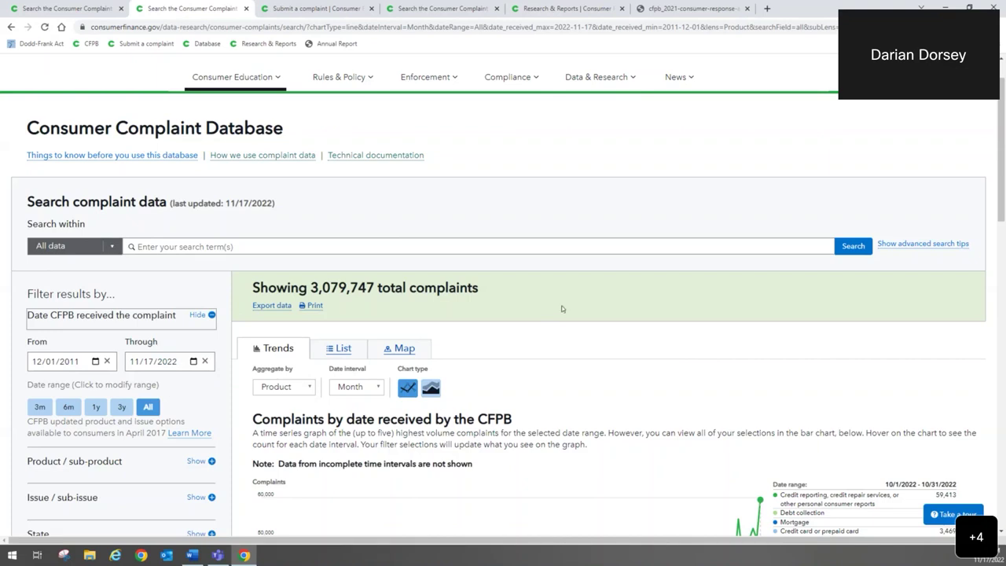
scroll(561, 309, down, 2)
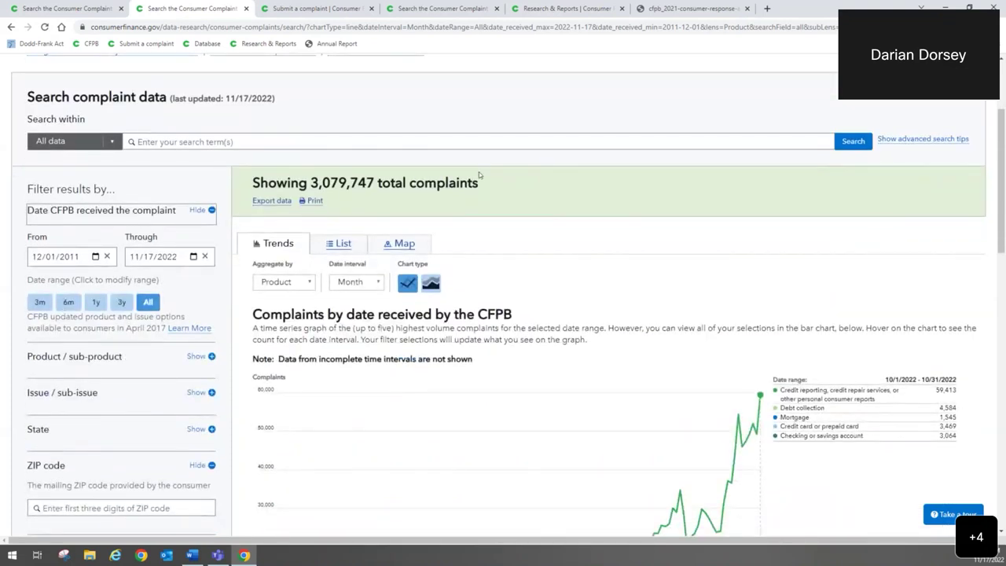
click(122, 302)
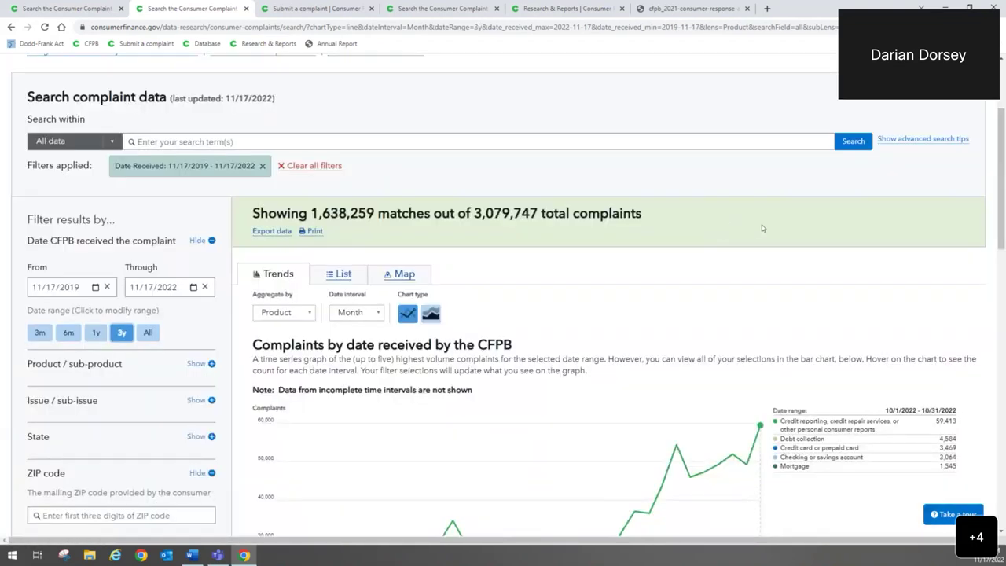
scroll(761, 225, down, 3)
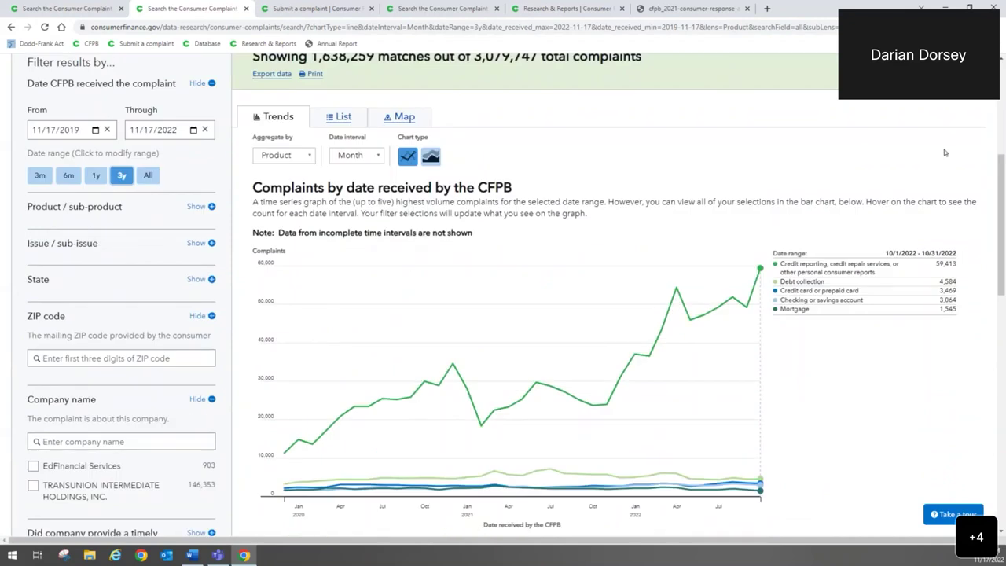
click(430, 156)
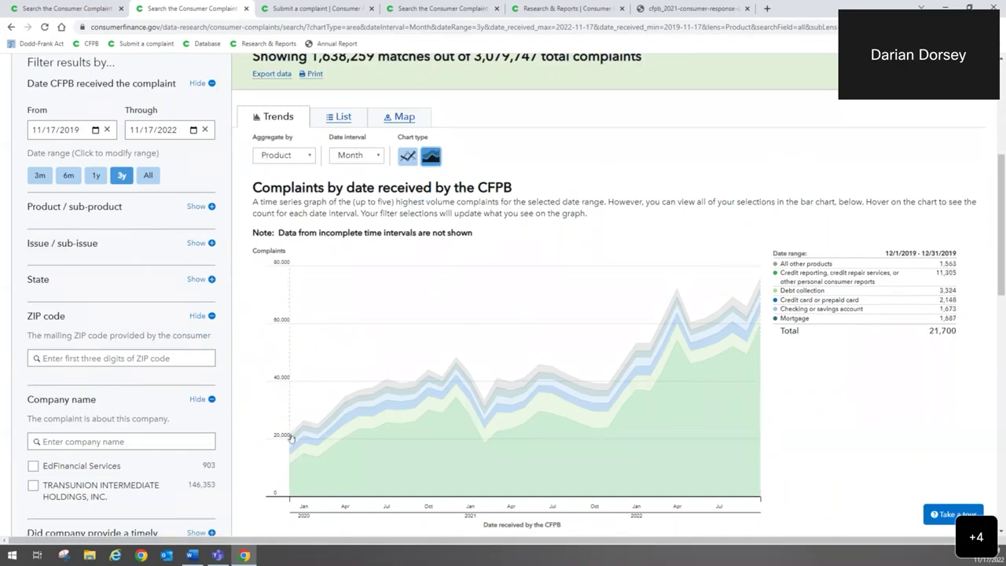
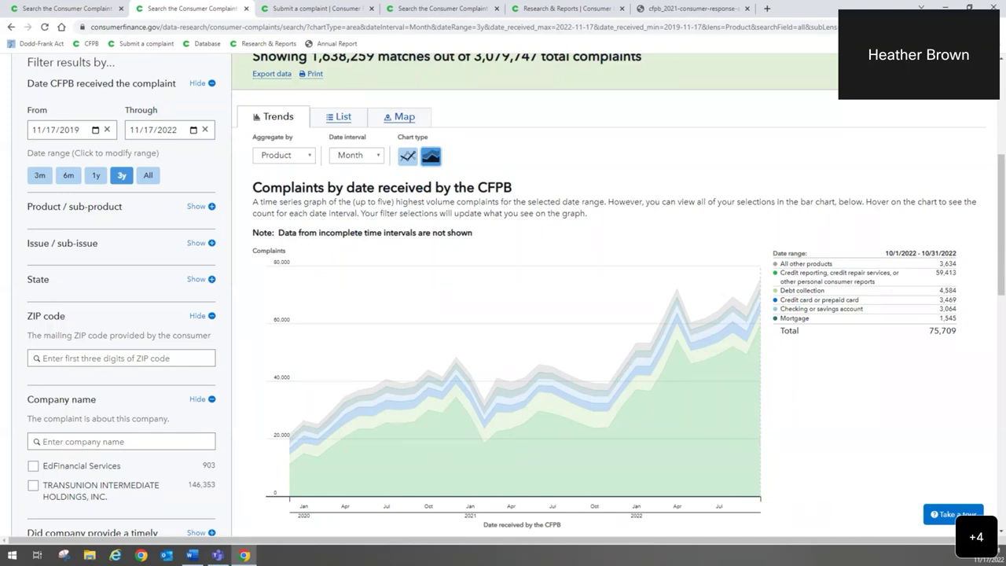
Open the Submit a Complaint page from the first database tab and expand the answer on which products and services are covered.
click(59, 10)
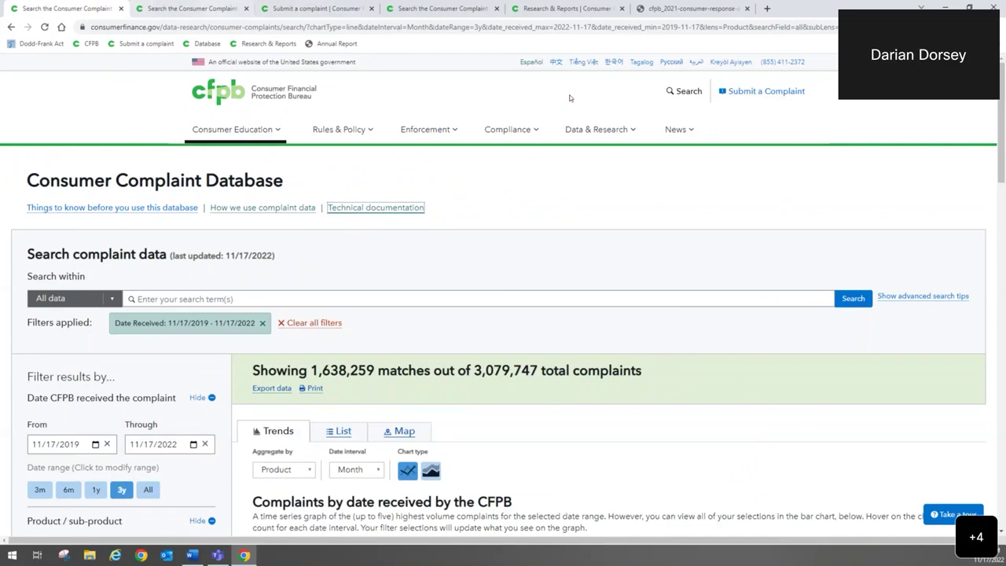
click(764, 92)
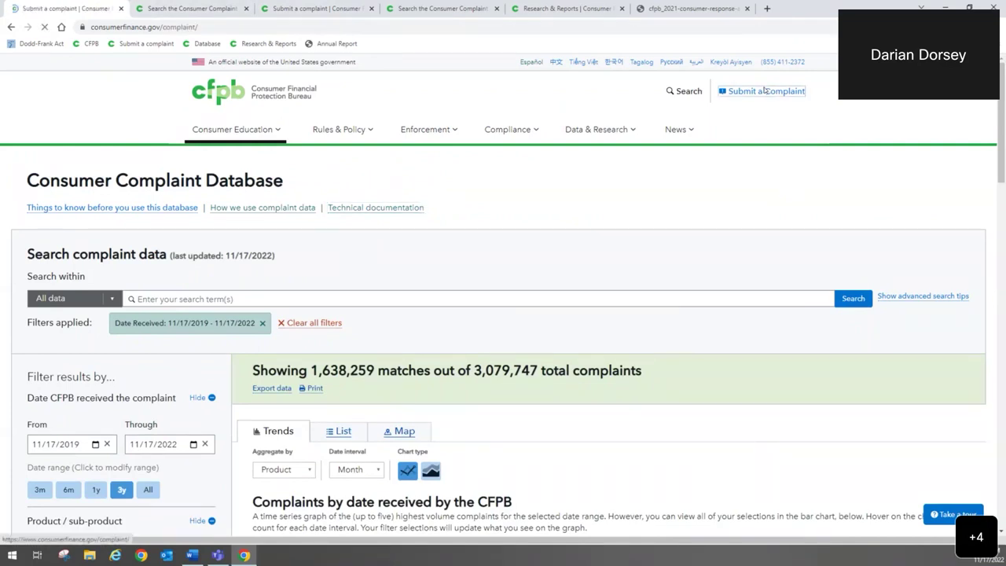
scroll(150, 253, down, 3)
click(202, 252)
scroll(125, 256, down, 2)
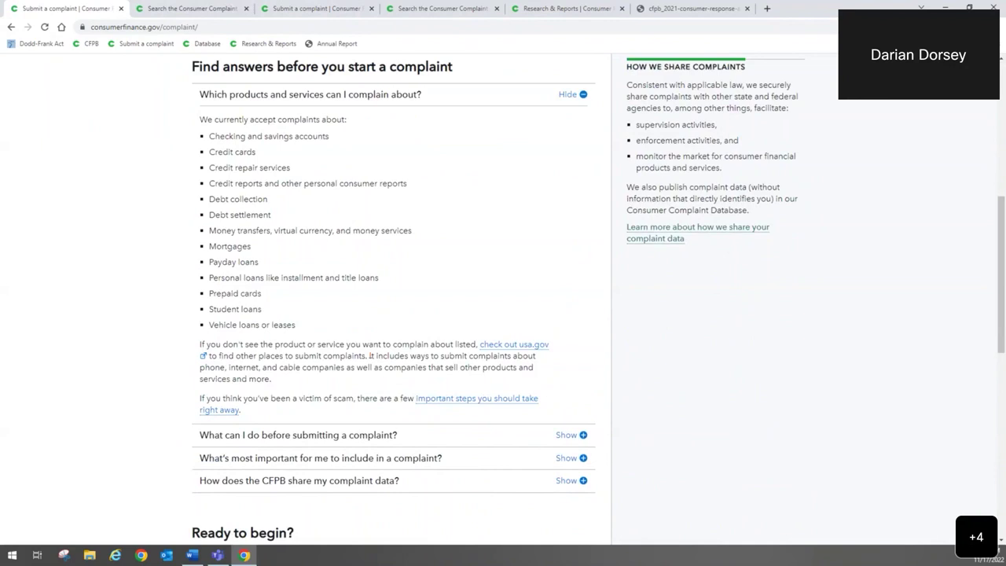
Highlight the sentence on submitting complaints about phone, internet and cable companies, and collapse the products and services answer.
drag(370, 355, 384, 384)
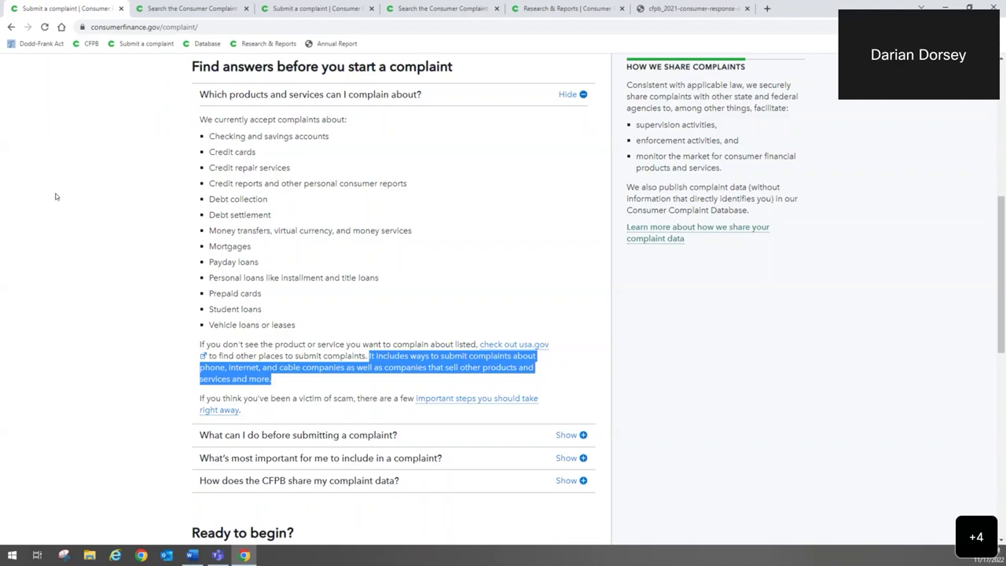
click(570, 95)
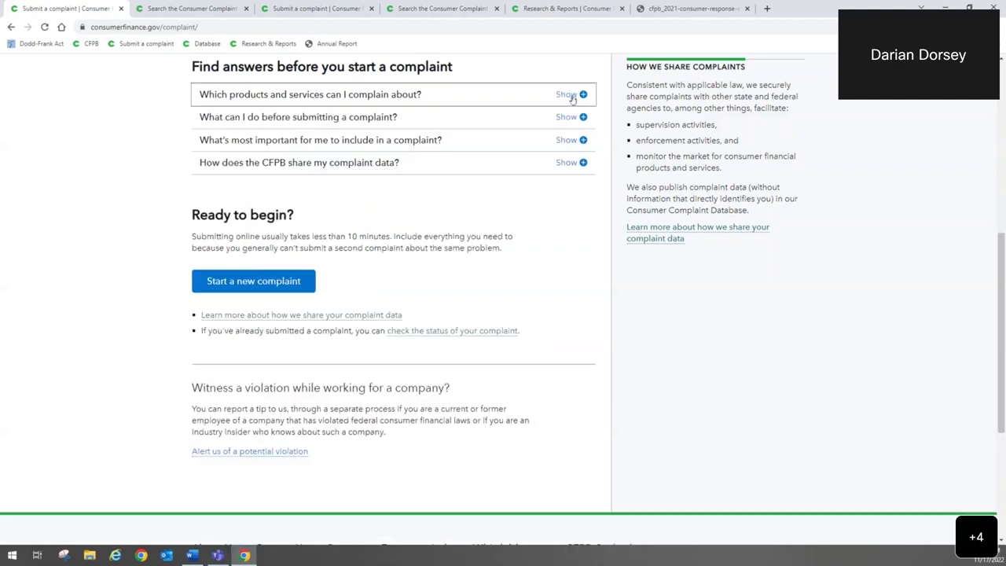
Go to the Consumer Complaint Database page through Data & Research and open the full 2021 Consumer Response annual report.
scroll(577, 165, up, 5)
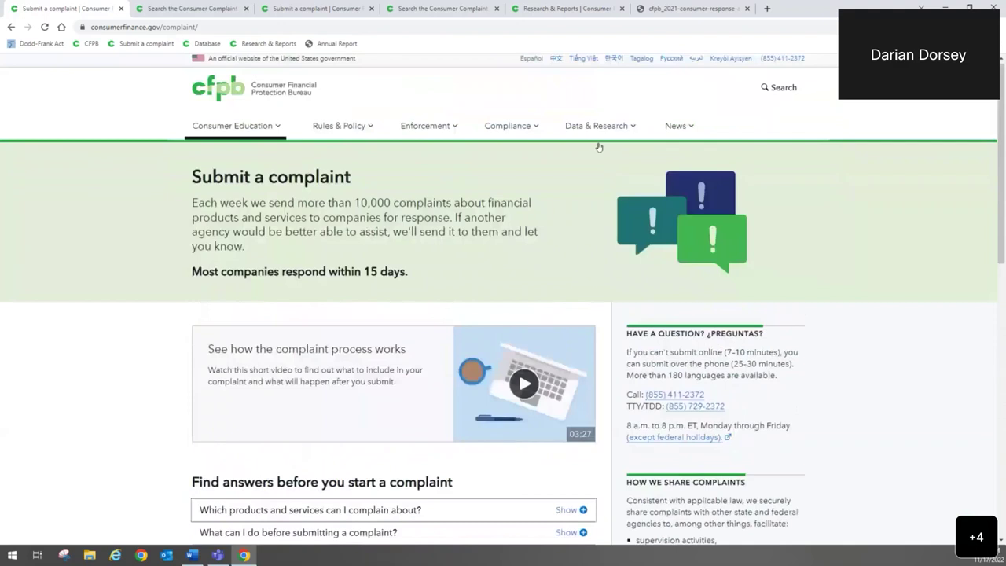
mouse_move(601, 132)
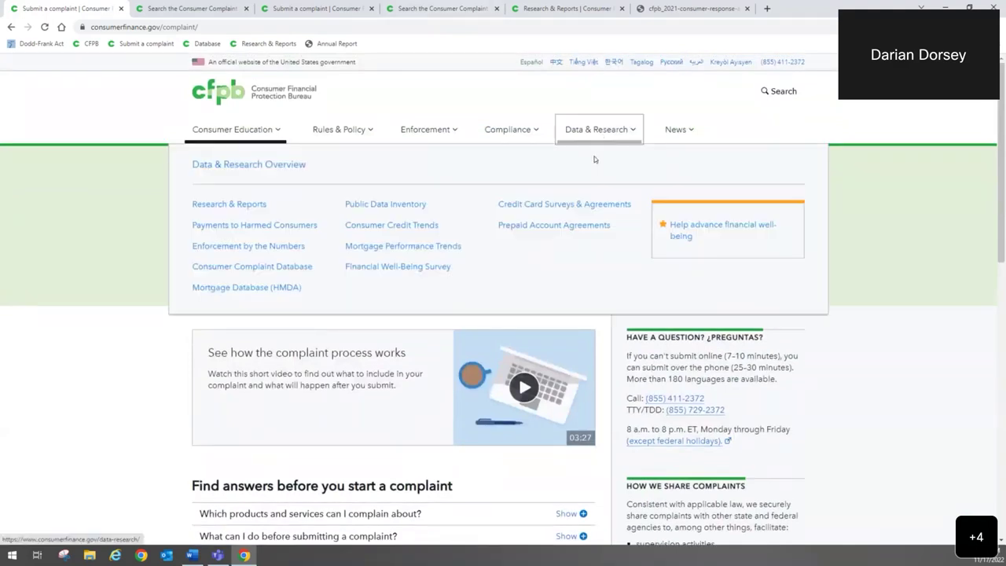
click(291, 269)
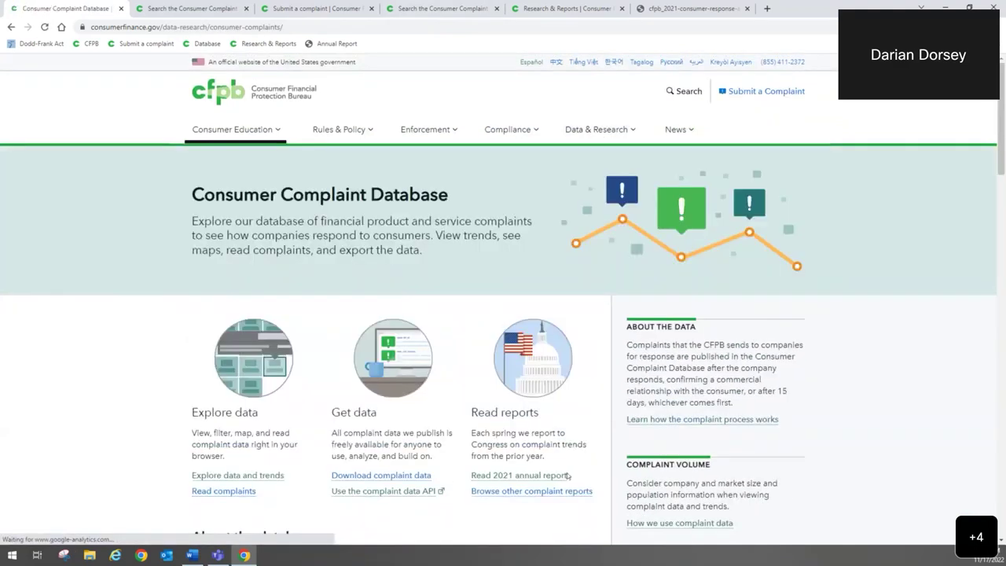
click(520, 478)
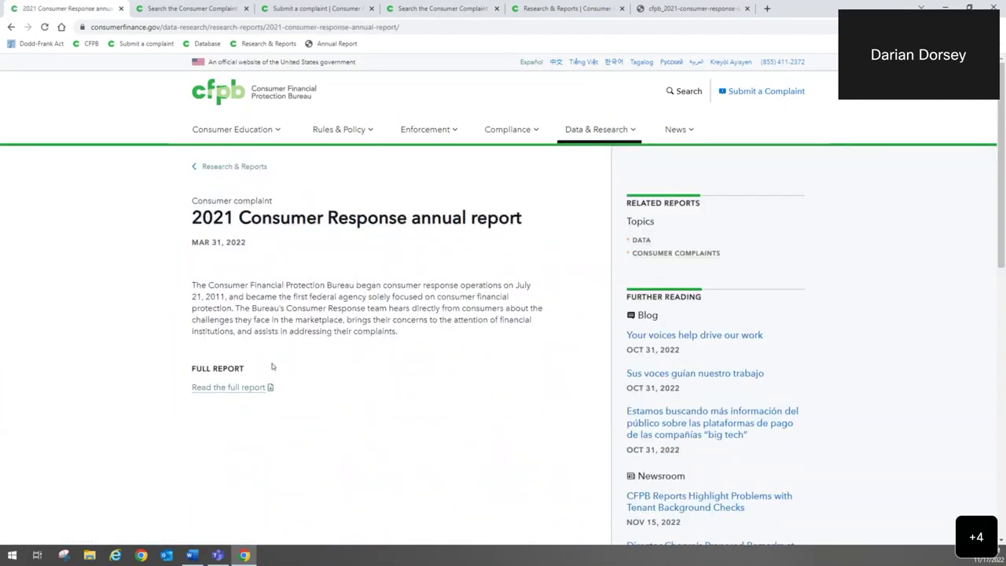
click(242, 388)
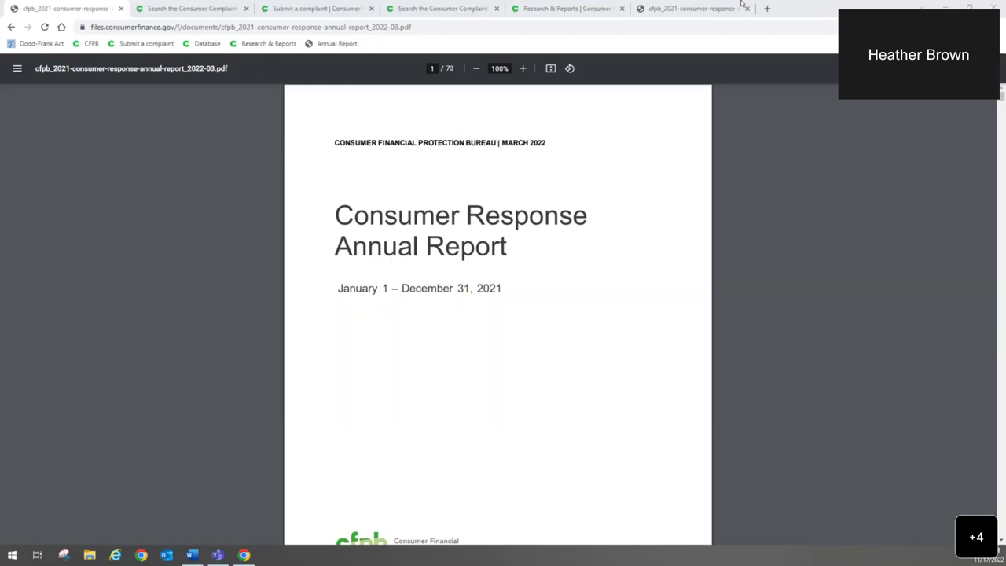
Return from the annual report to the Consumer Complaint Database page.
click(206, 43)
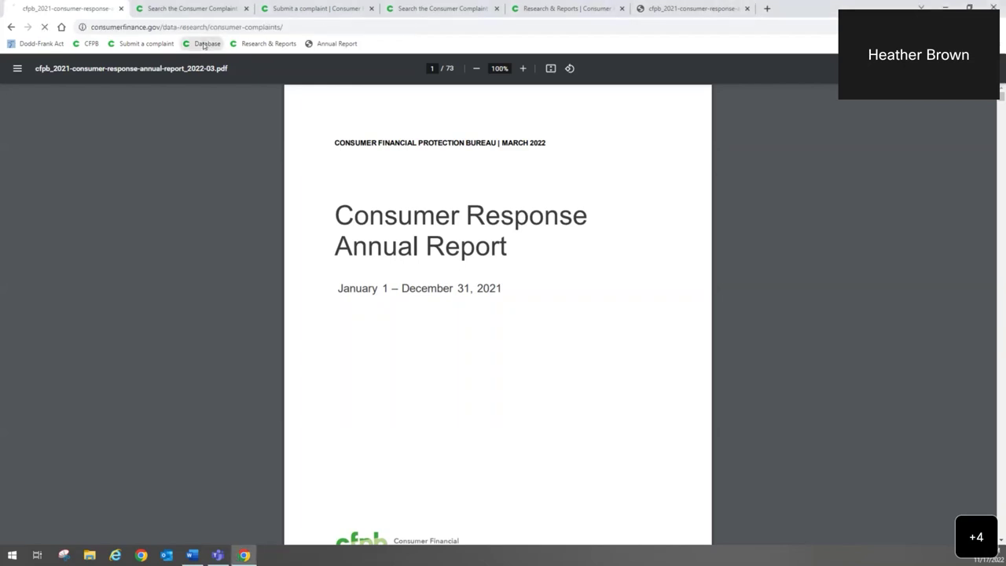